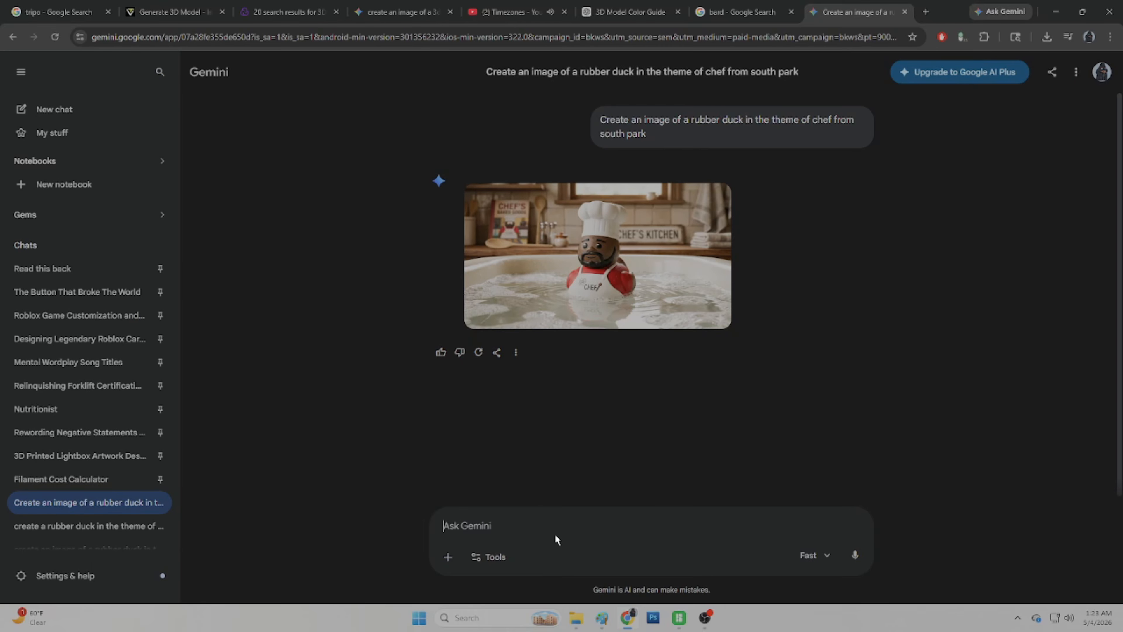
Step: Ask Gemini to remove the text and background from the rubber duck chef image
text(remove the text and background)
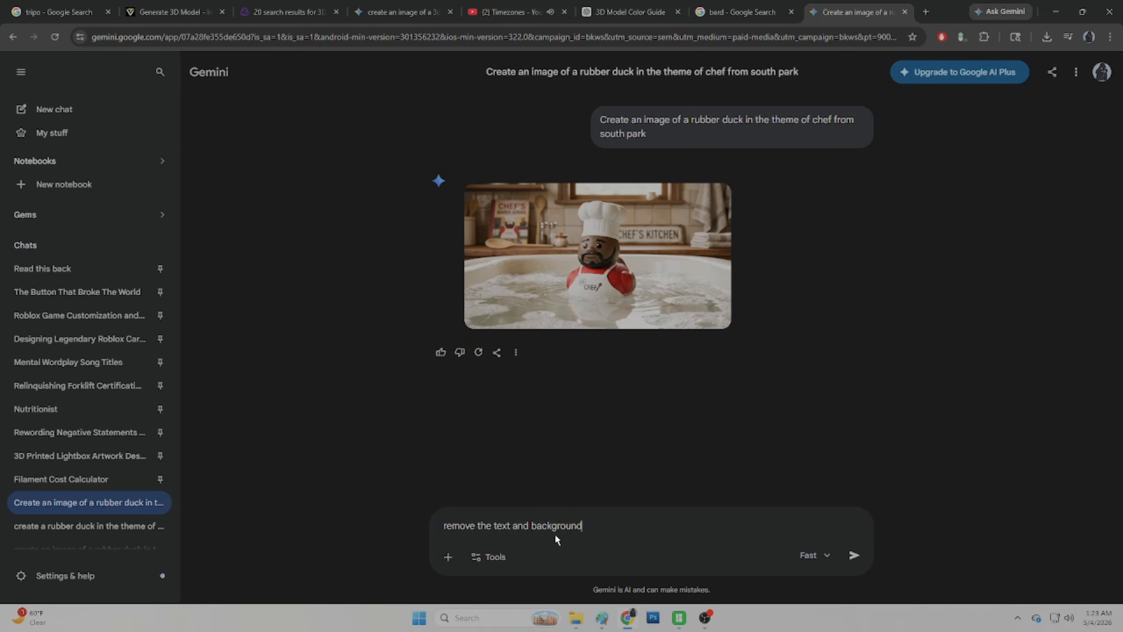
key(Return)
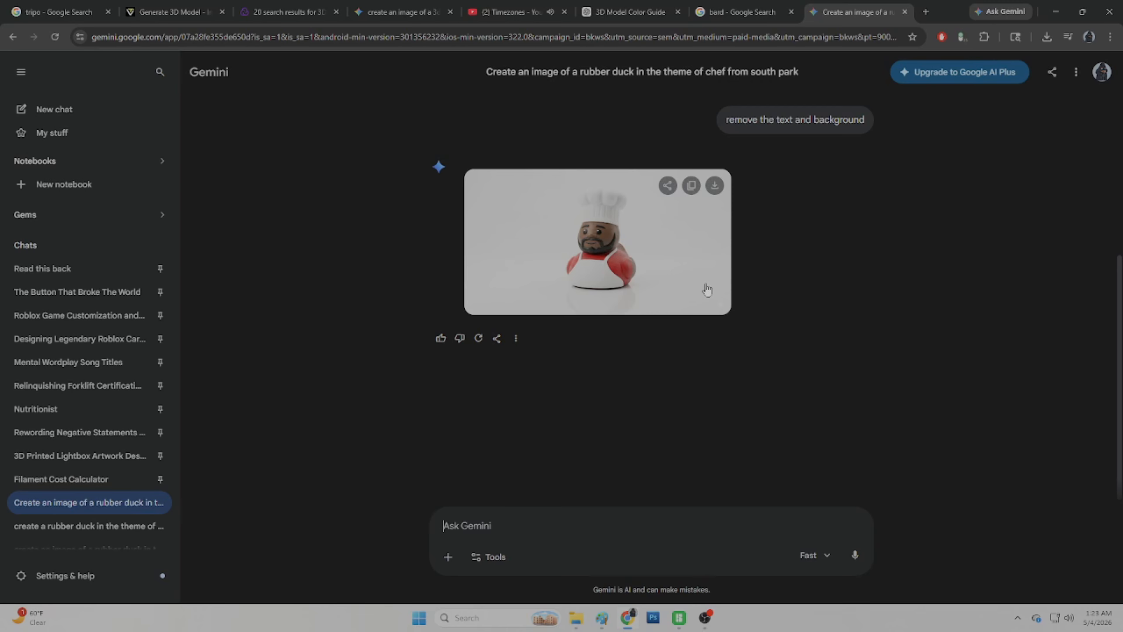
Step: Copy the new duck image and paste it into Tripo's image upload for model generation
right_click(593, 254)
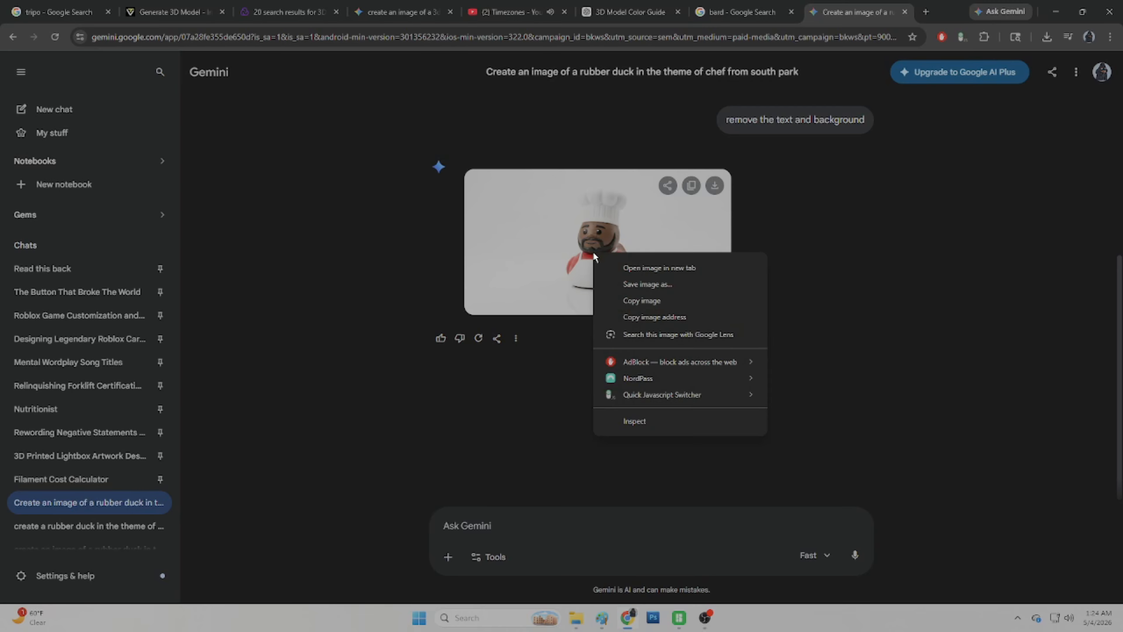
click(615, 303)
key(ctrl+2)
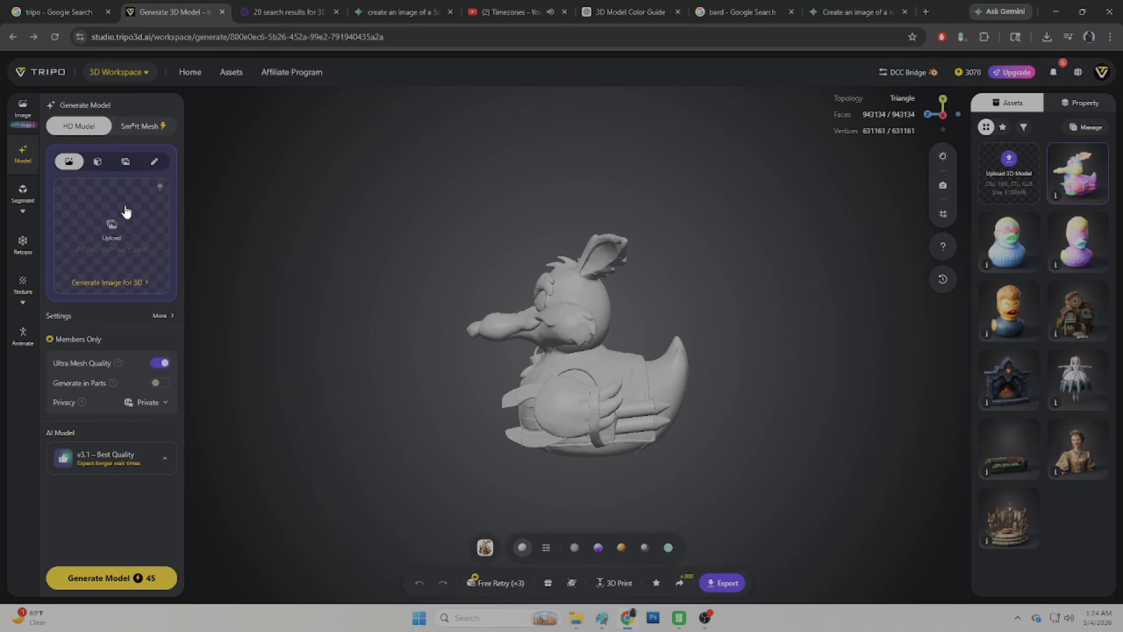
key(ctrl+v)
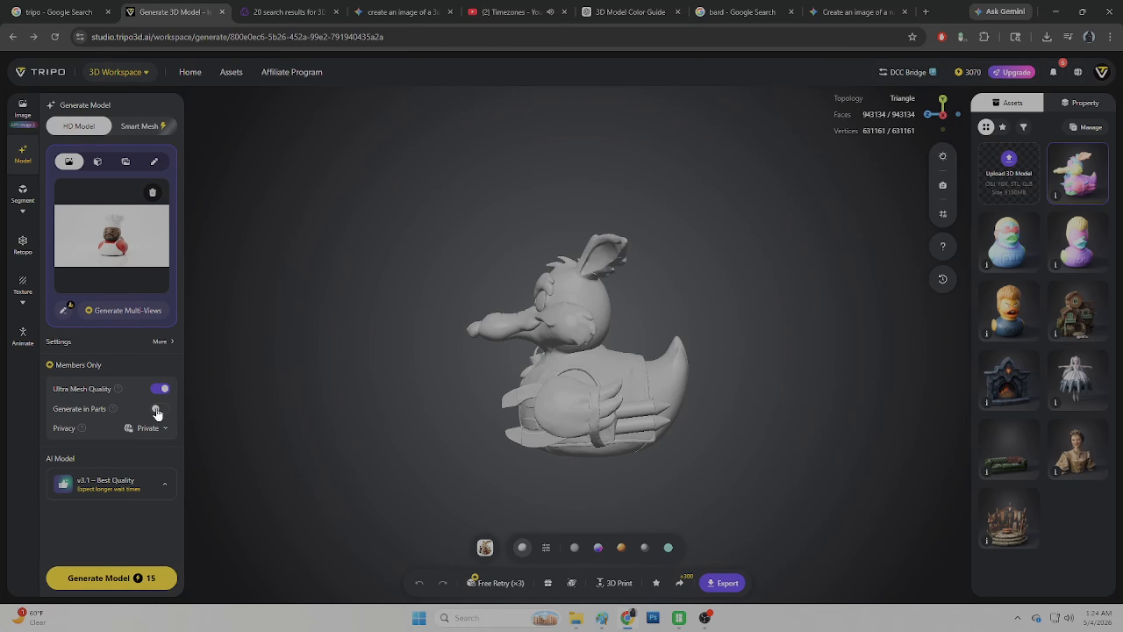
Step: Turn off Ultra Mesh Quality, enable Generate in Parts, and generate the 3D model
click(161, 391)
click(160, 409)
click(164, 390)
click(120, 579)
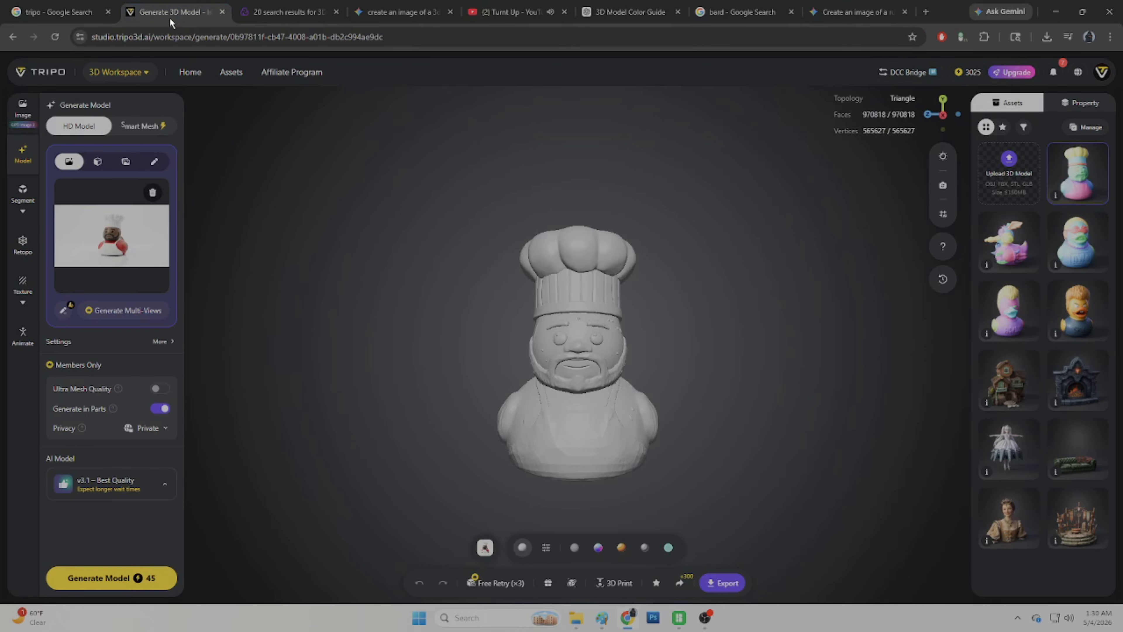
Step: Orbit the generated model and select individual parts to inspect how it was split
drag(705, 382, 607, 409)
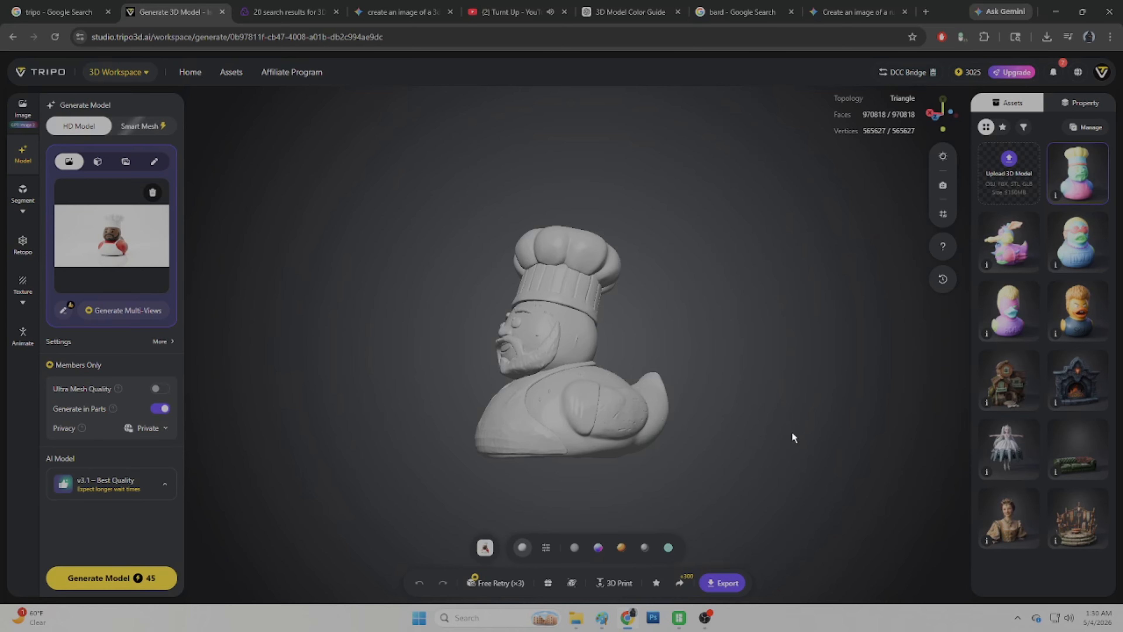
drag(792, 432, 772, 453)
click(580, 437)
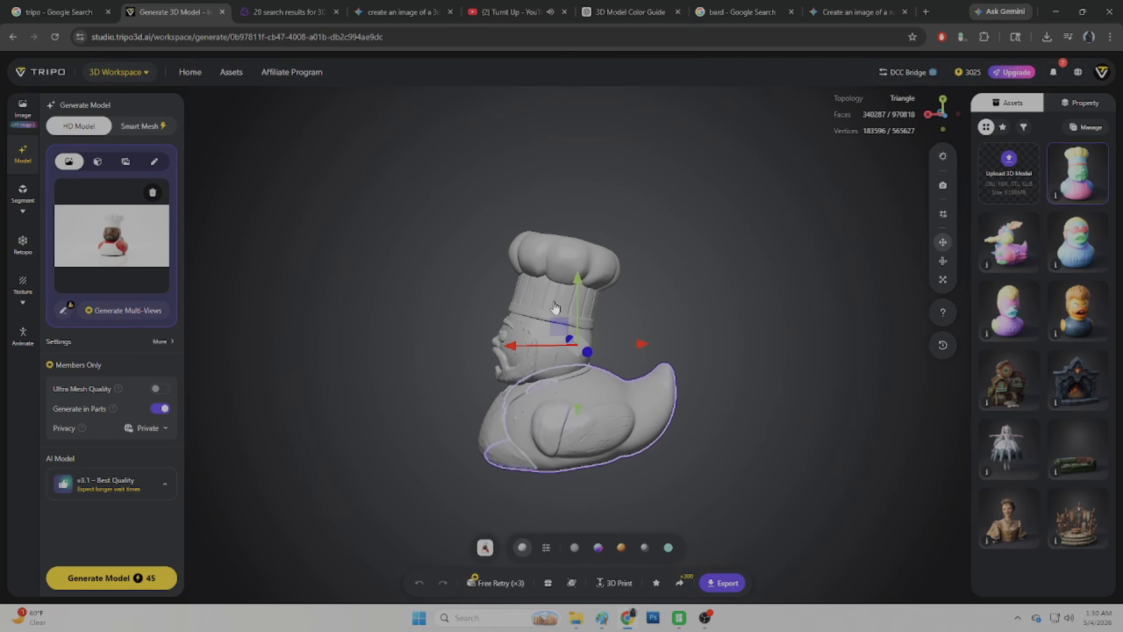
click(518, 347)
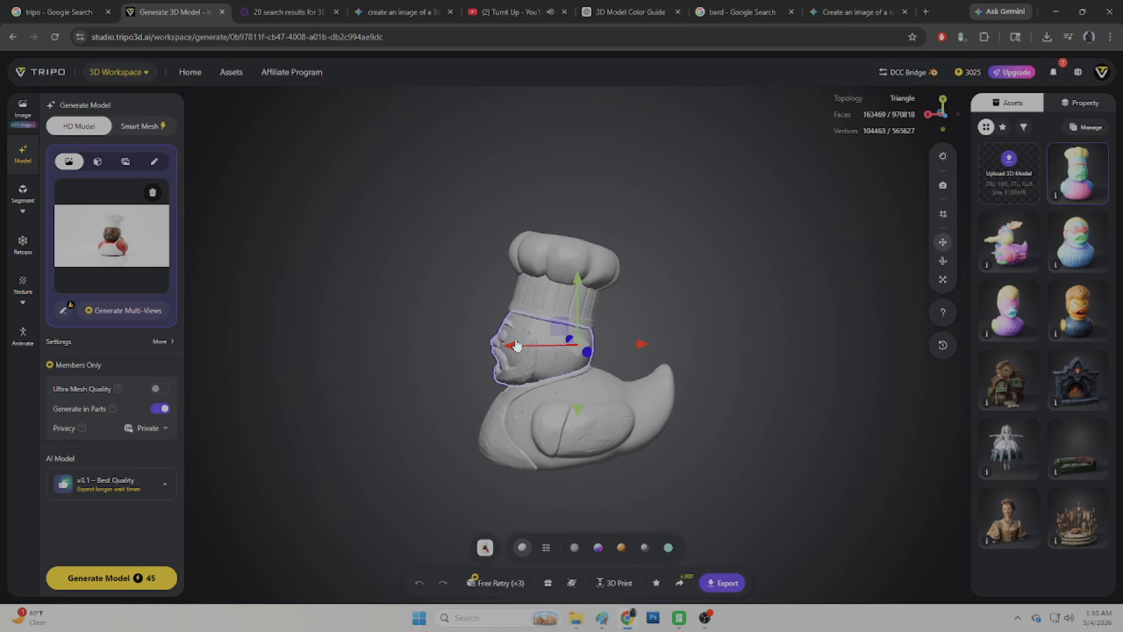
Step: Export the model as a 3MF file named Chef Rubber Duck
click(723, 583)
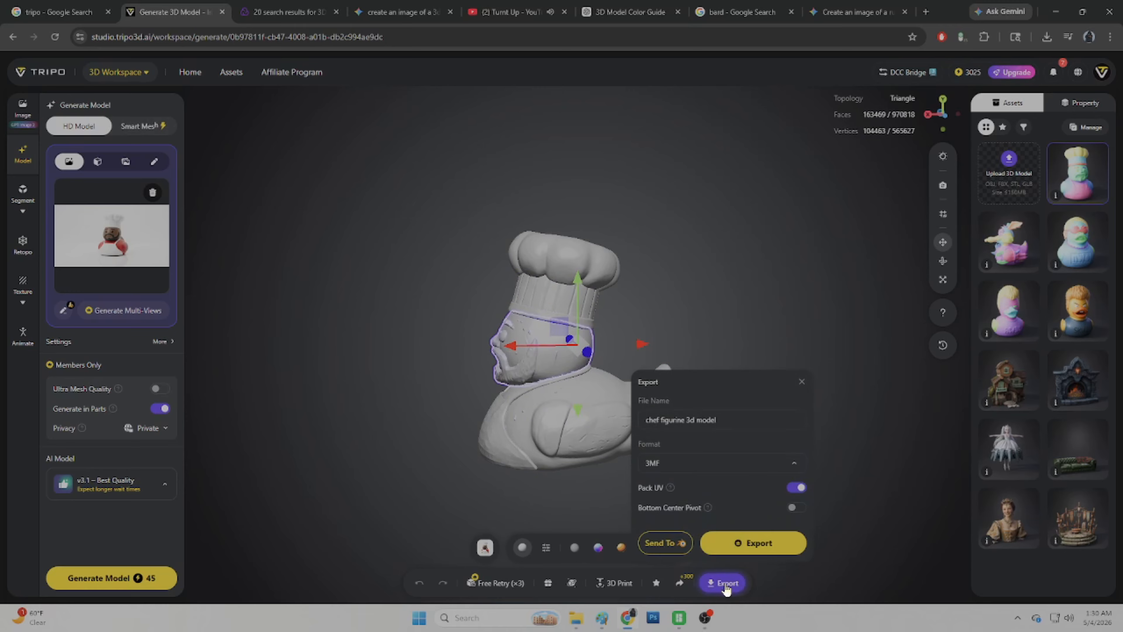
triple_click(701, 417)
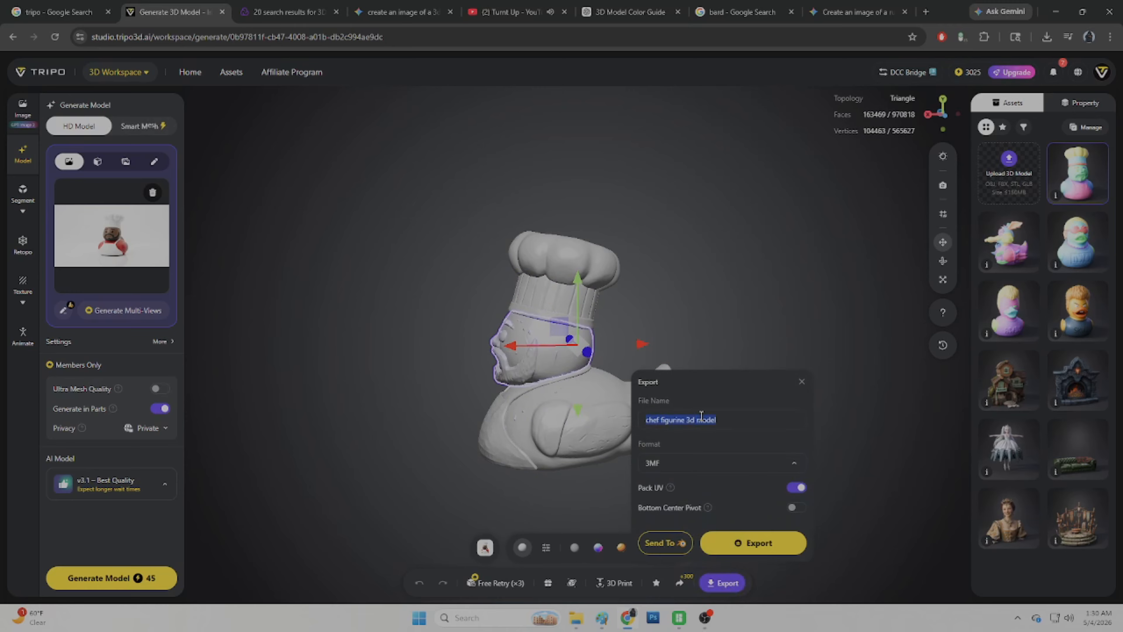
text(Chef Rubber )
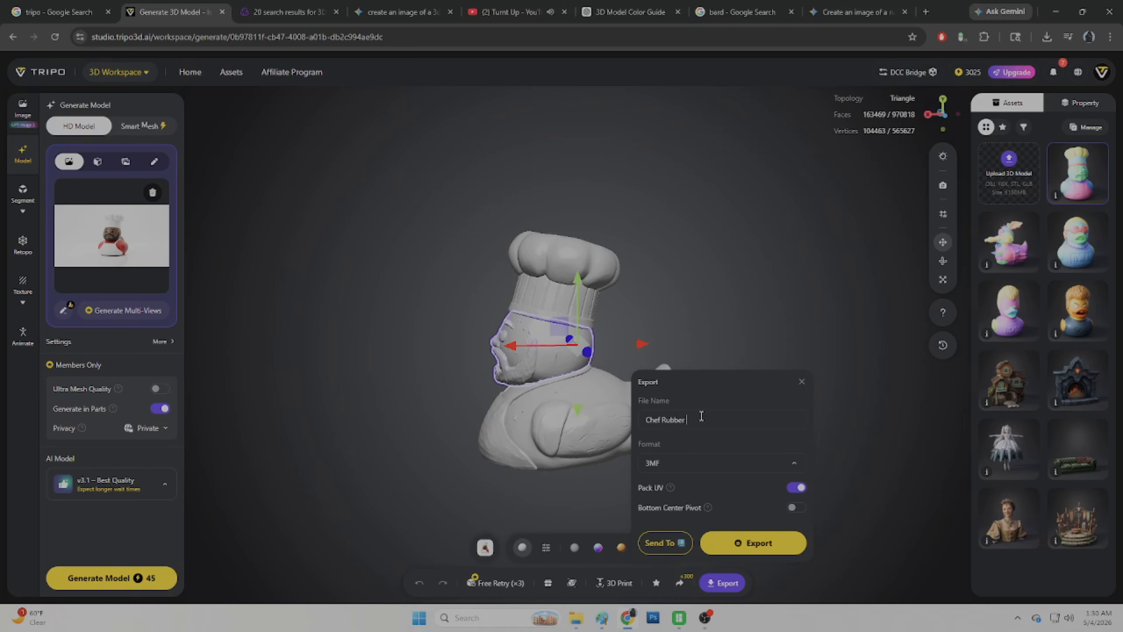
text(Ducky)
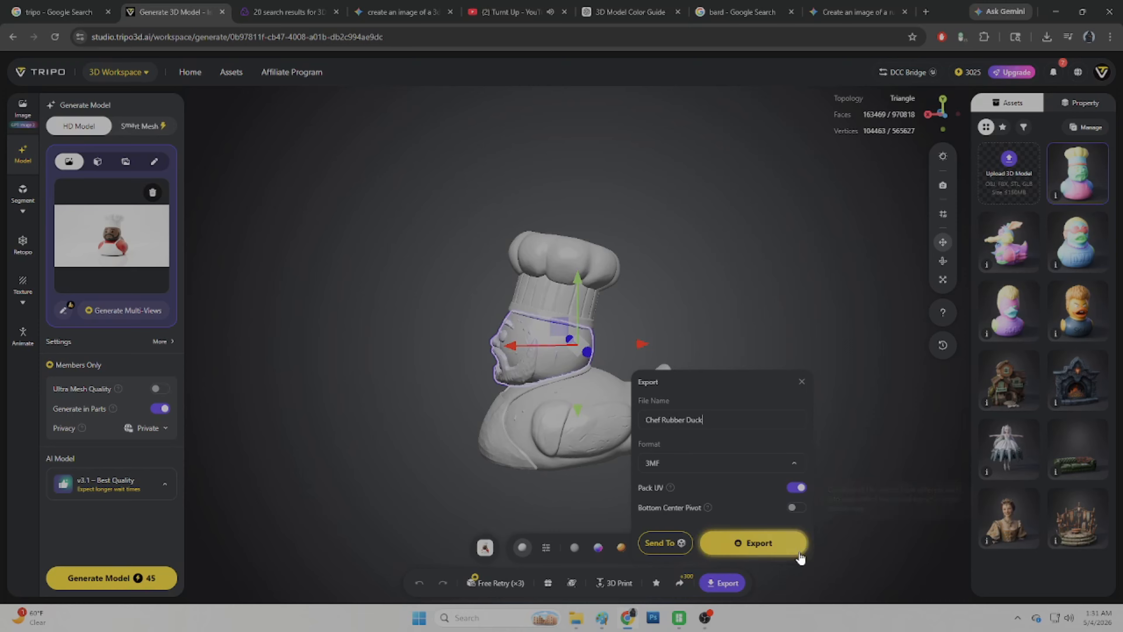
click(773, 551)
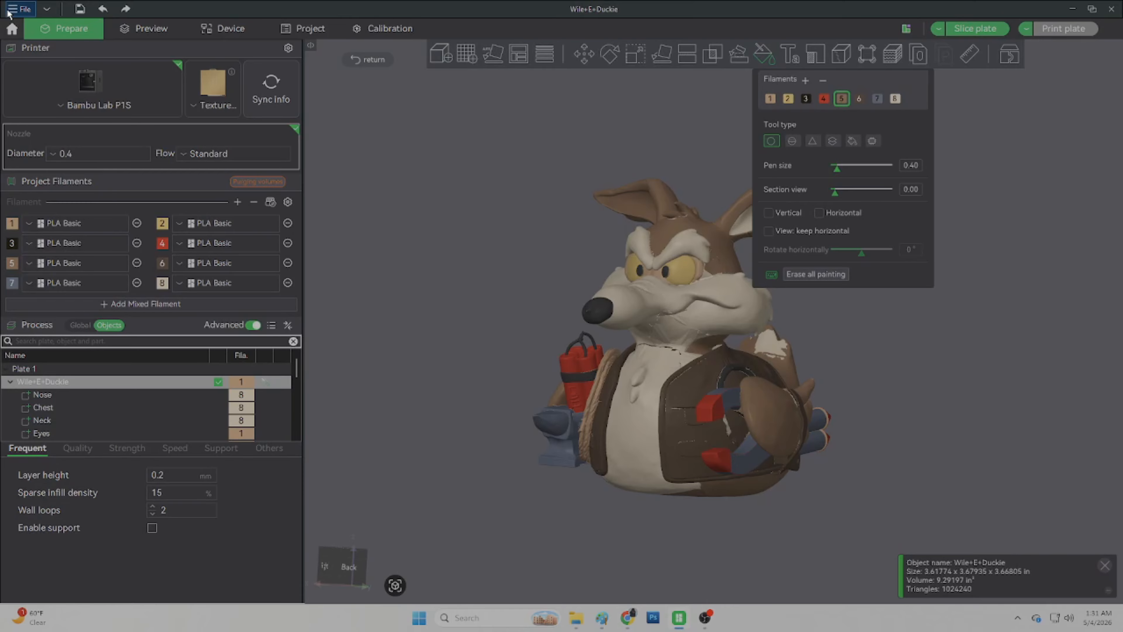
Step: Open the Chef+Rubber+Duck 3MF file, loading it as a single object with multiple parts
click(24, 10)
click(44, 46)
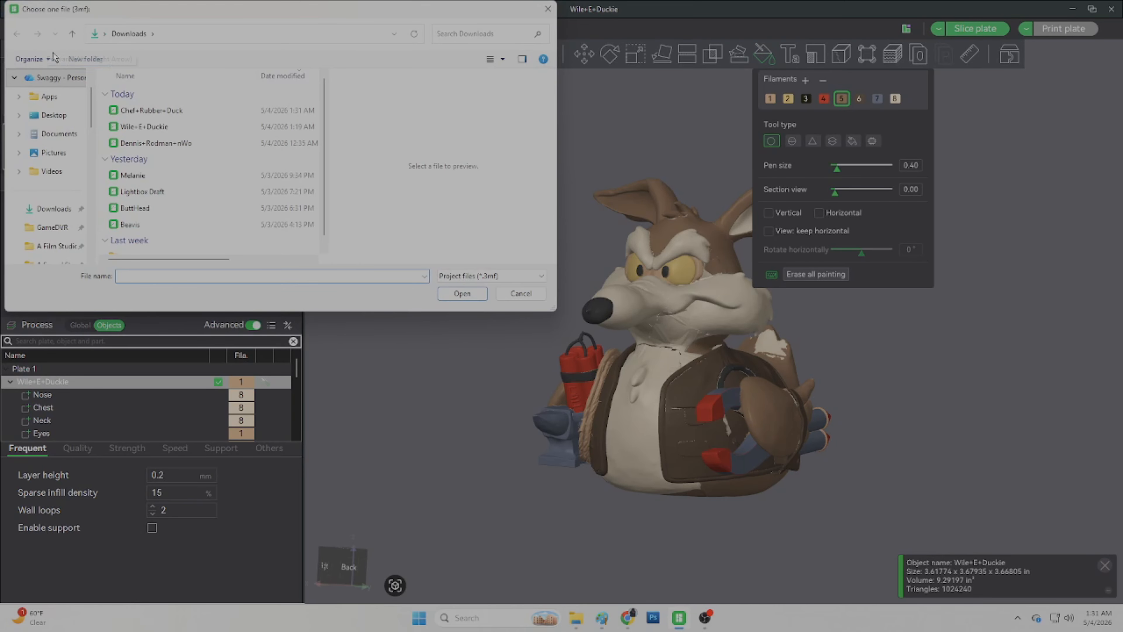
double_click(152, 112)
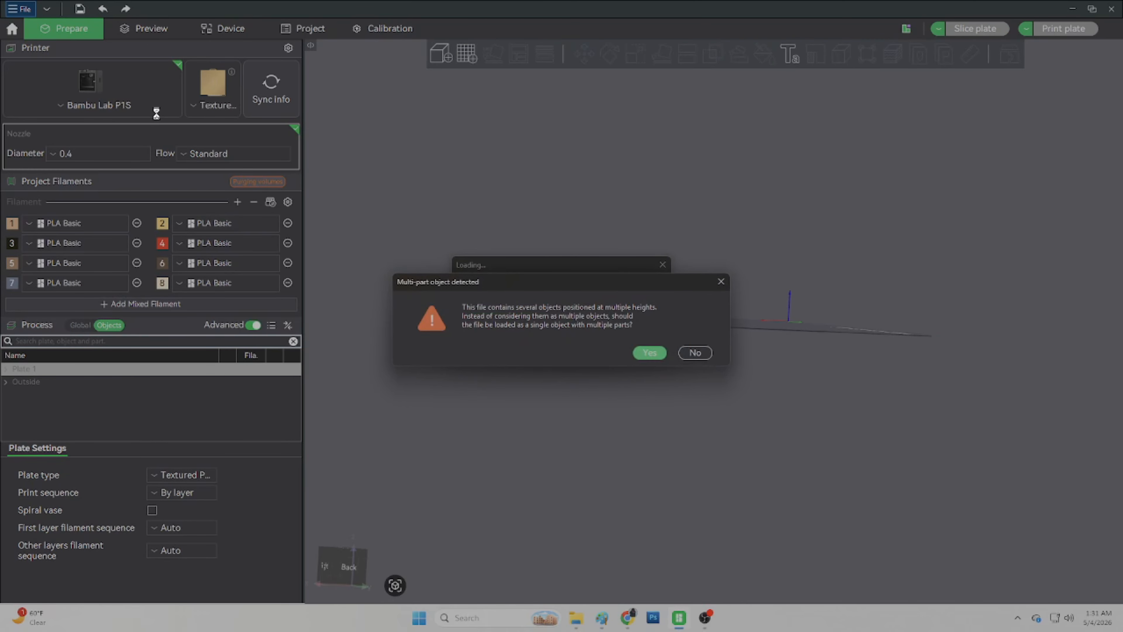
click(649, 353)
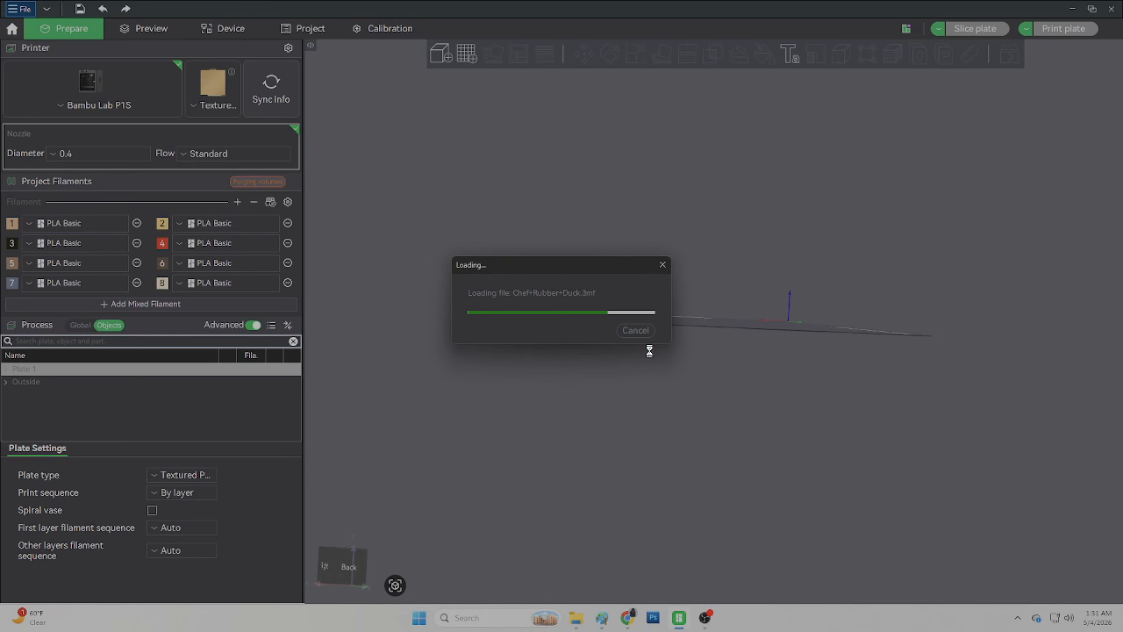
Step: Repair the imported model's non-manifold edges
scroll(882, 401, up, 2)
drag(881, 401, 810, 375)
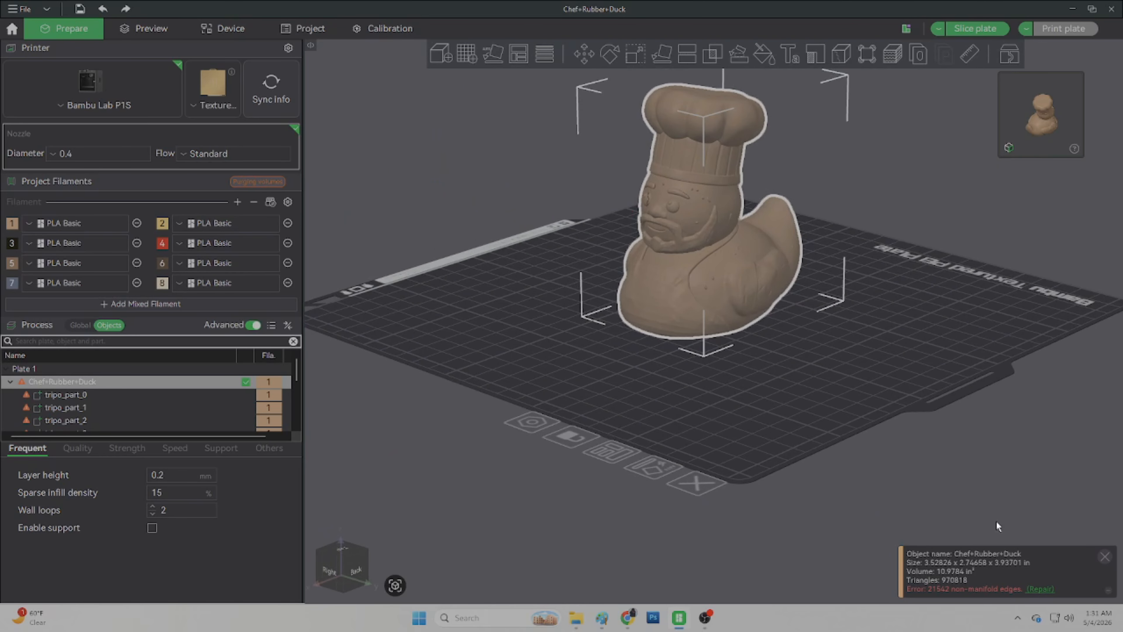
click(1035, 590)
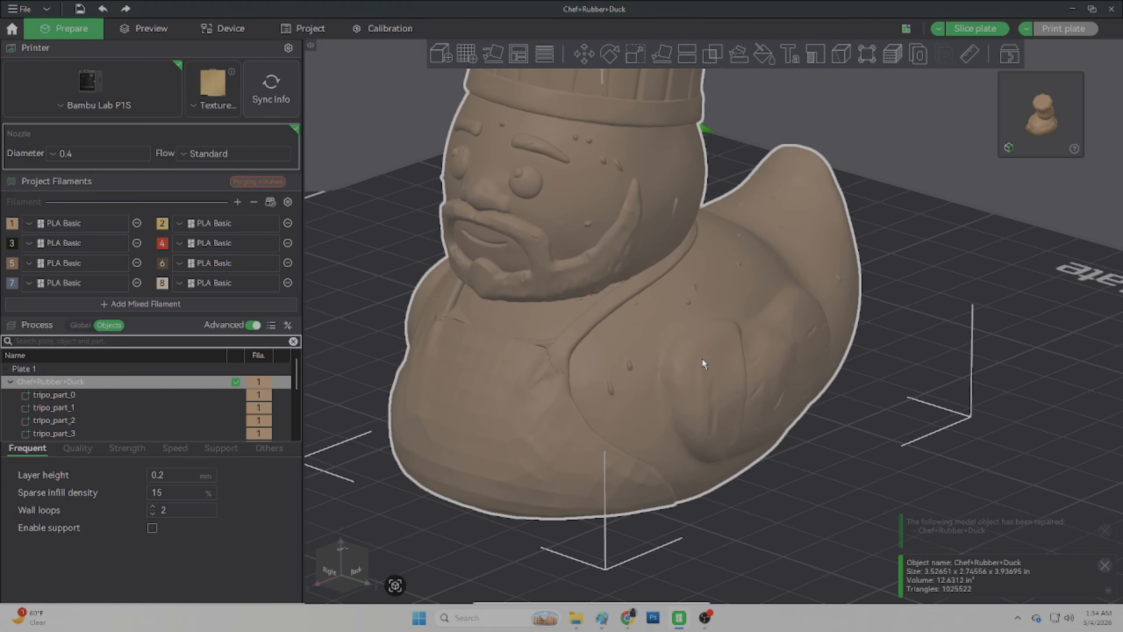
drag(702, 358, 662, 359)
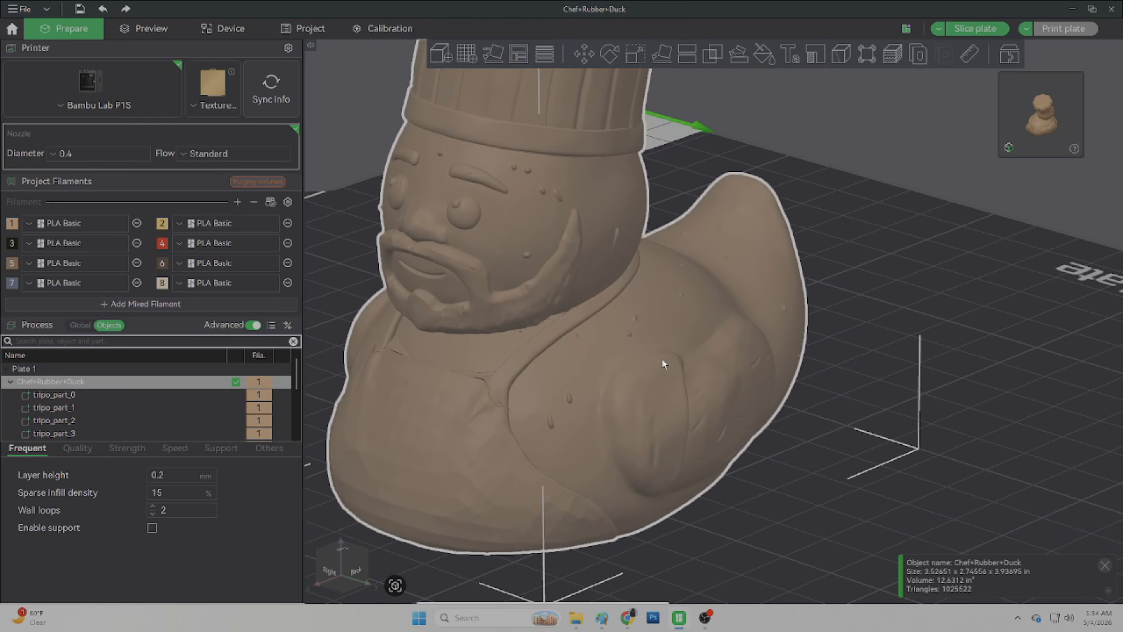
mouse_move(948, 242)
mouse_down()
mouse_move(918, 255)
mouse_move(942, 231)
mouse_move(975, 247)
mouse_move(1000, 239)
mouse_move(963, 246)
mouse_up()
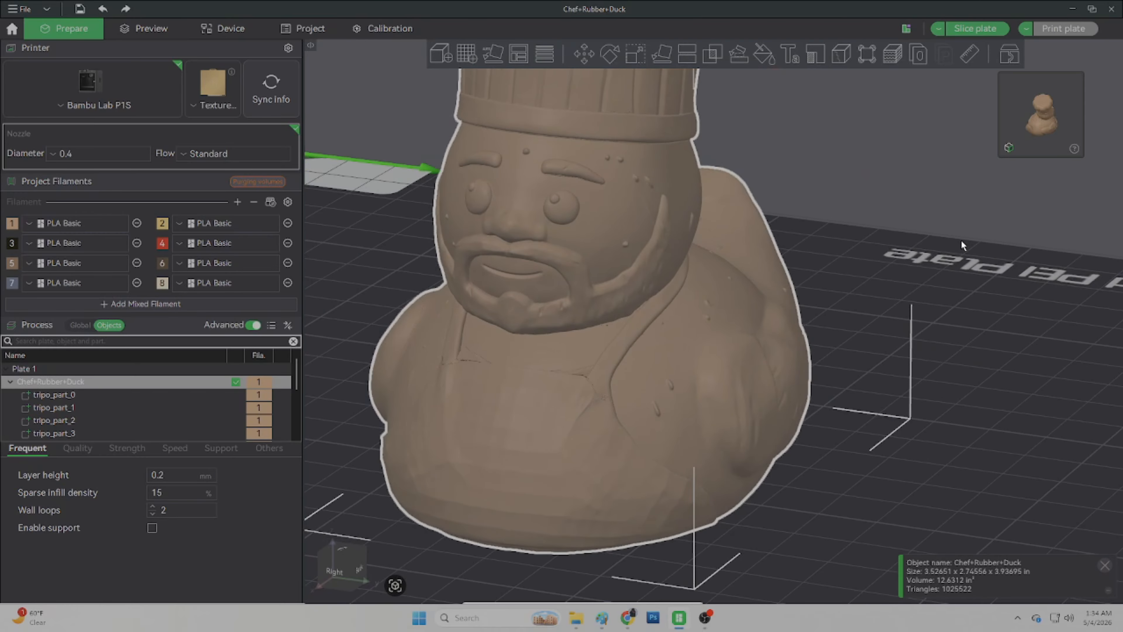
Step: Switch to the browser and close the bard Google search tab
click(627, 617)
click(746, 13)
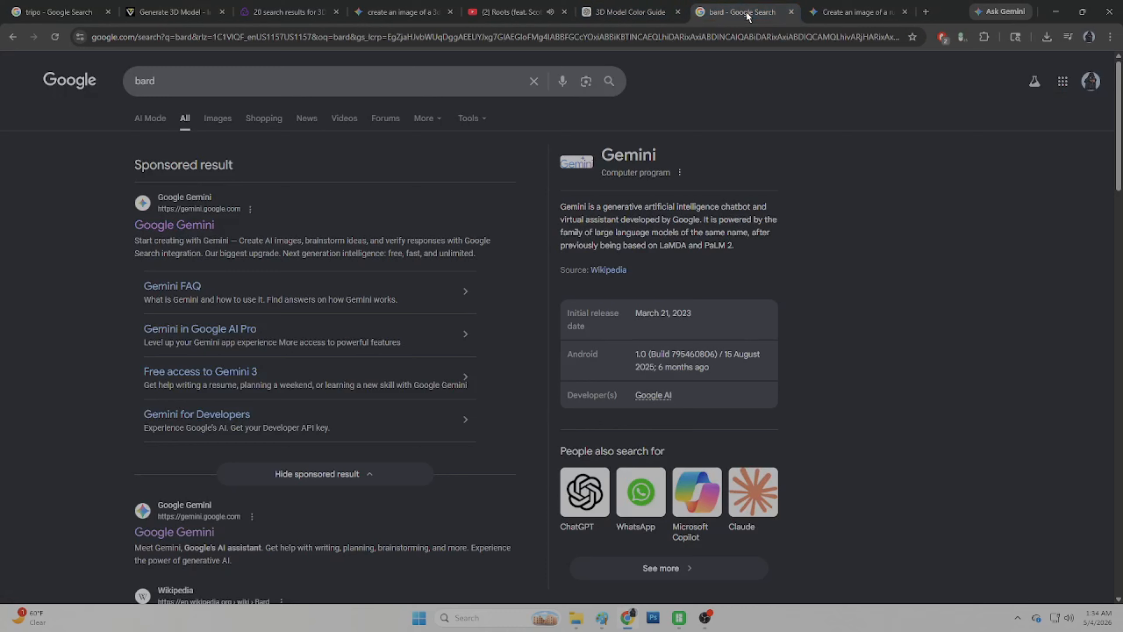
click(791, 12)
Step: Begin typing a Gemini prompt starting 'why does the model ha'
click(607, 262)
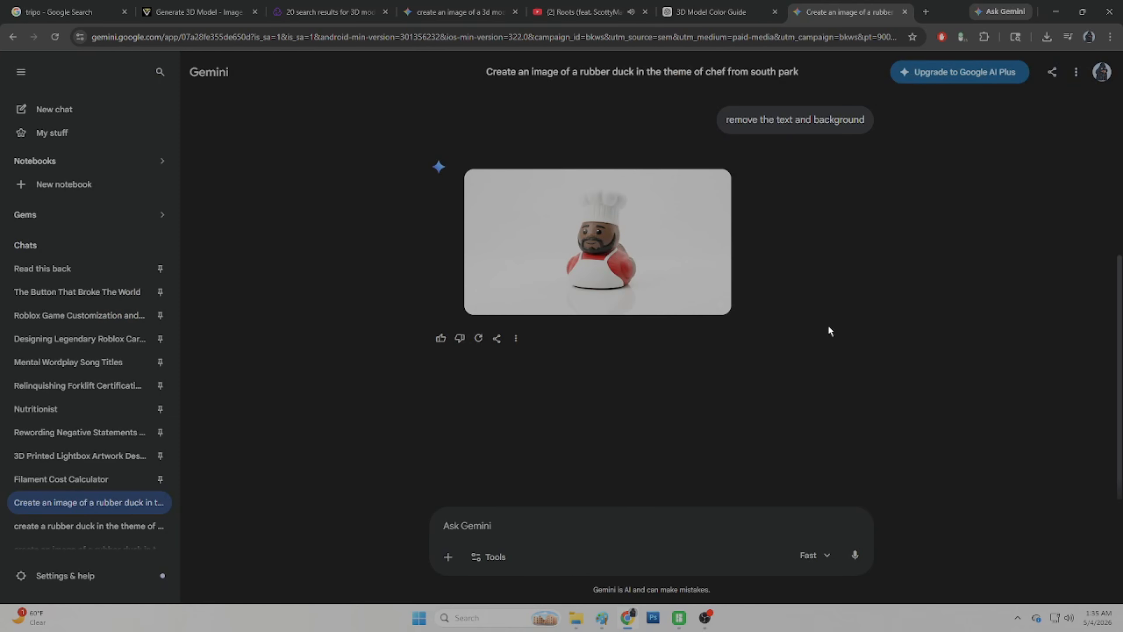
click(914, 212)
text(why does the model)
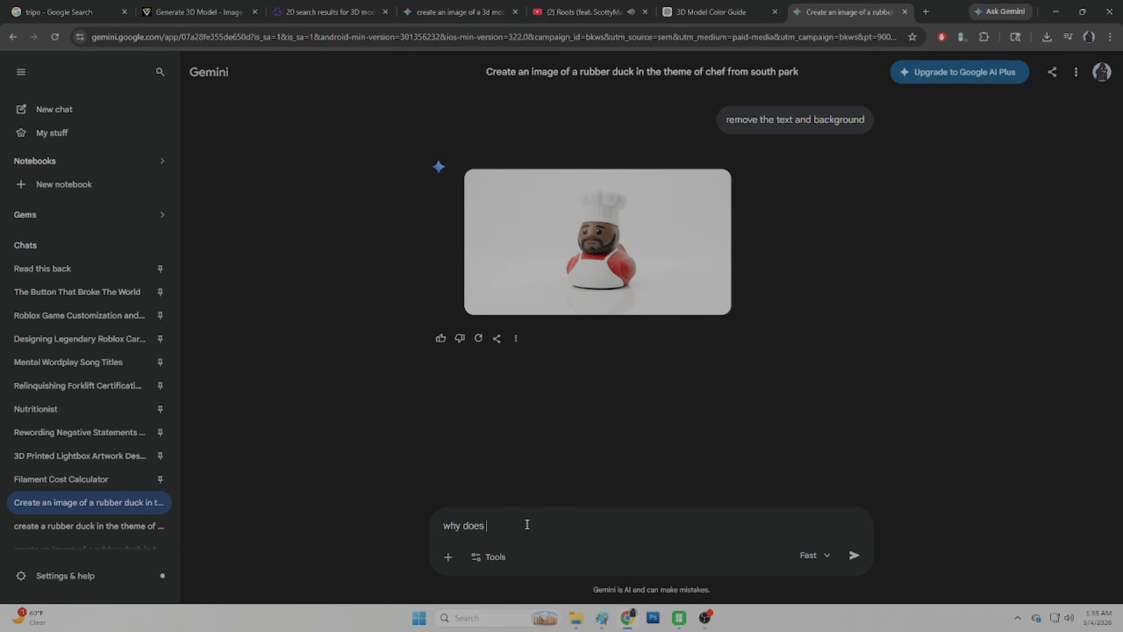
text( ha)
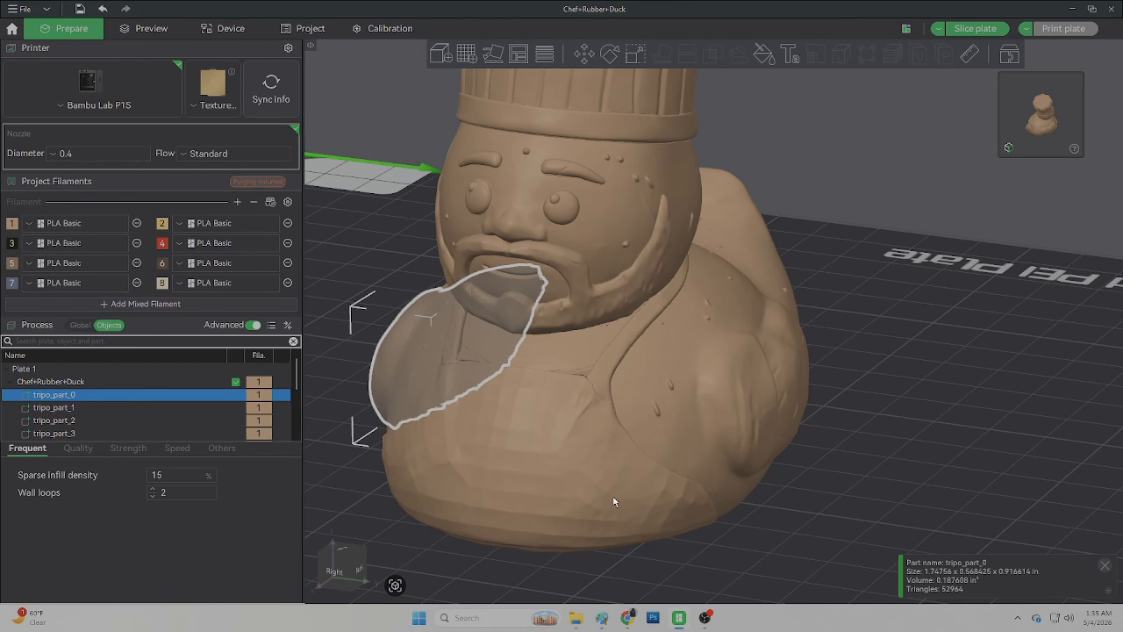
Step: Rename the wing part tripo_part_0 to Left Wing
scroll(613, 497, down, 5)
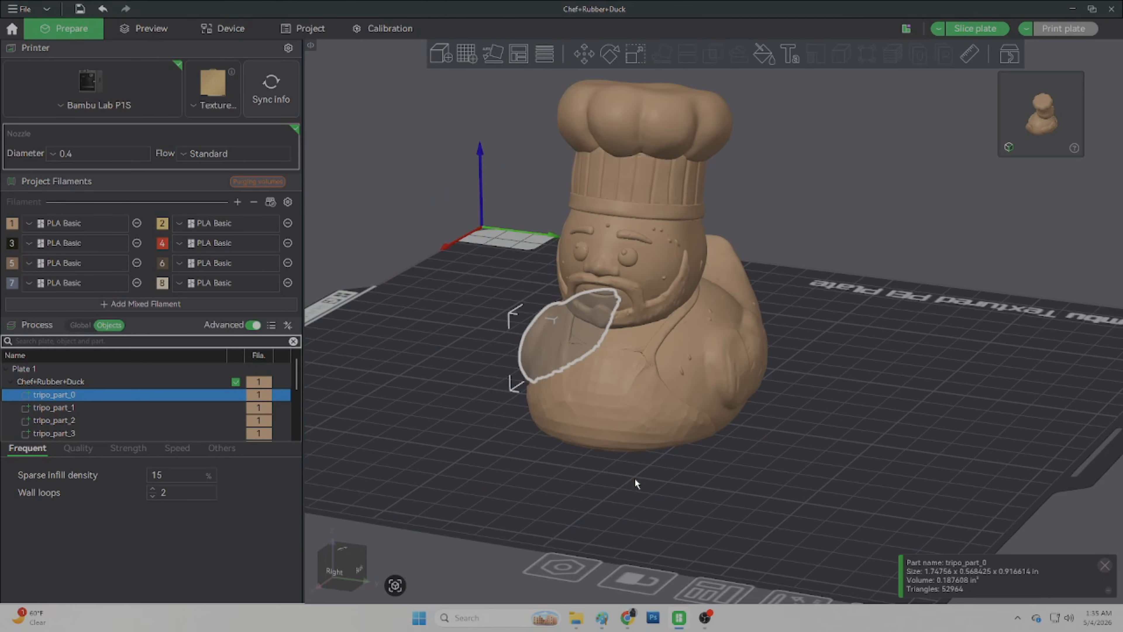
drag(634, 478, 661, 478)
click(75, 397)
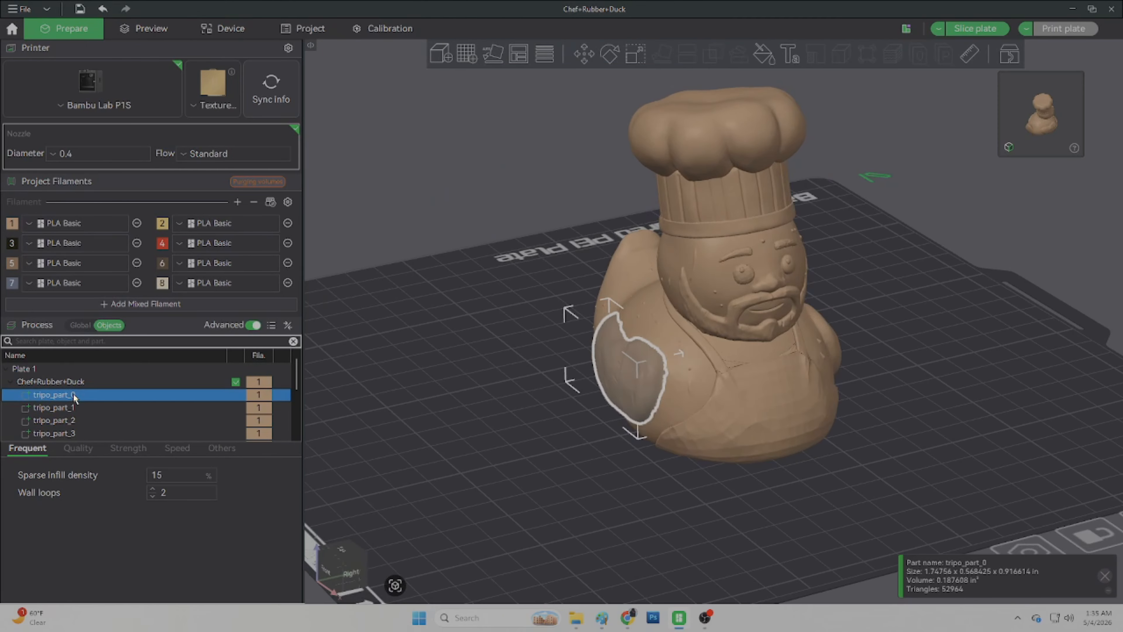
click(75, 397)
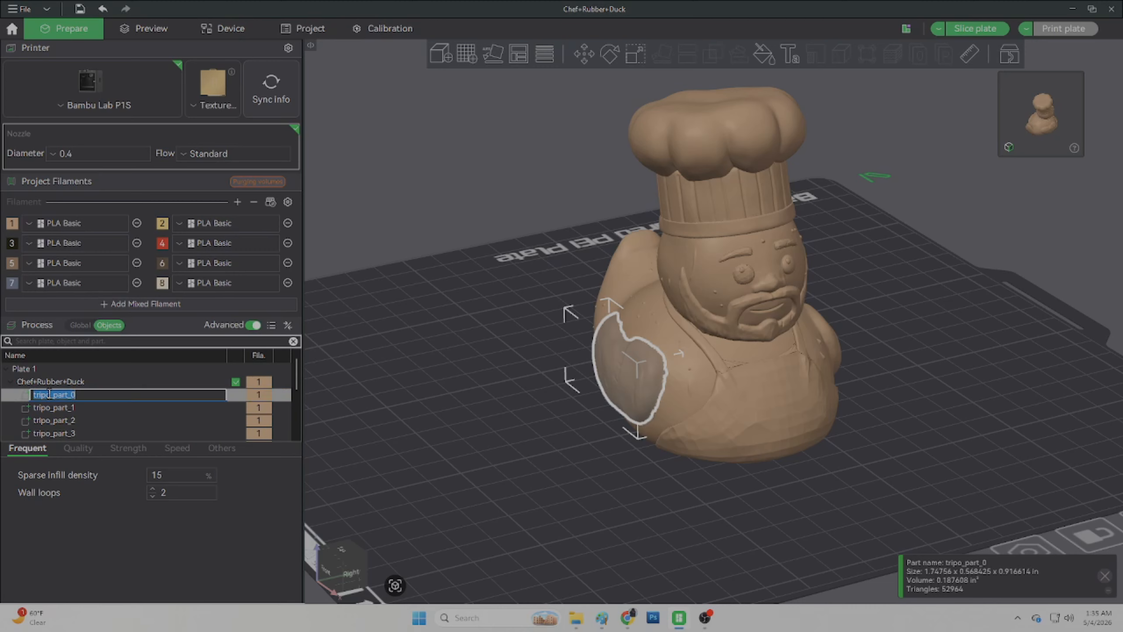
text(Left Wing)
key(Return)
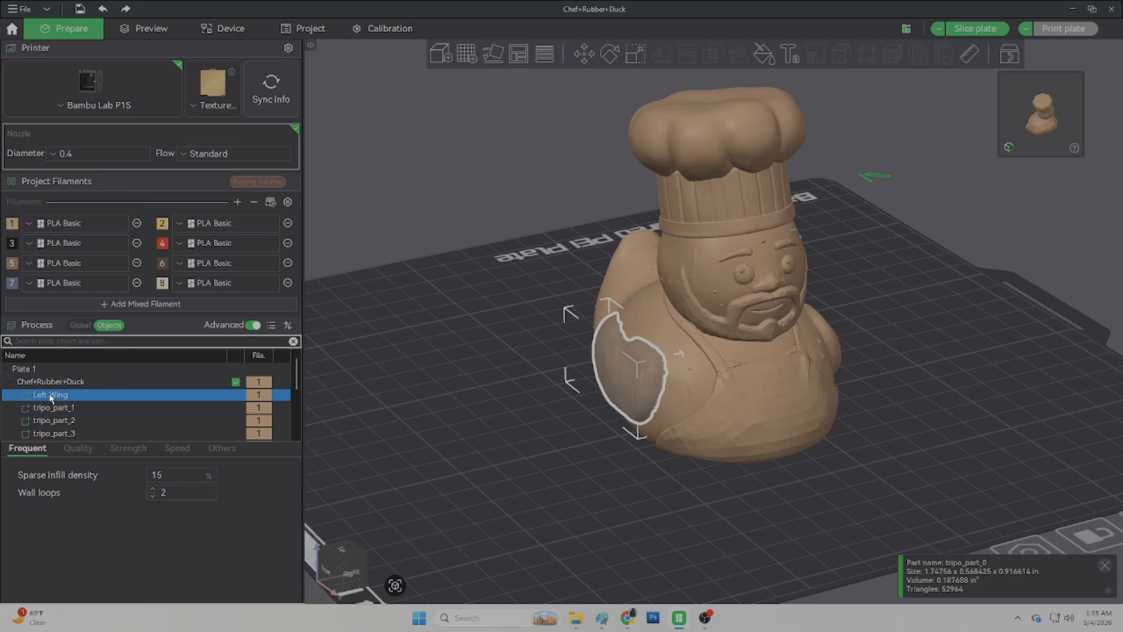
Step: Rename the eyebrow part tripo_part_1 to eye Brow
click(45, 406)
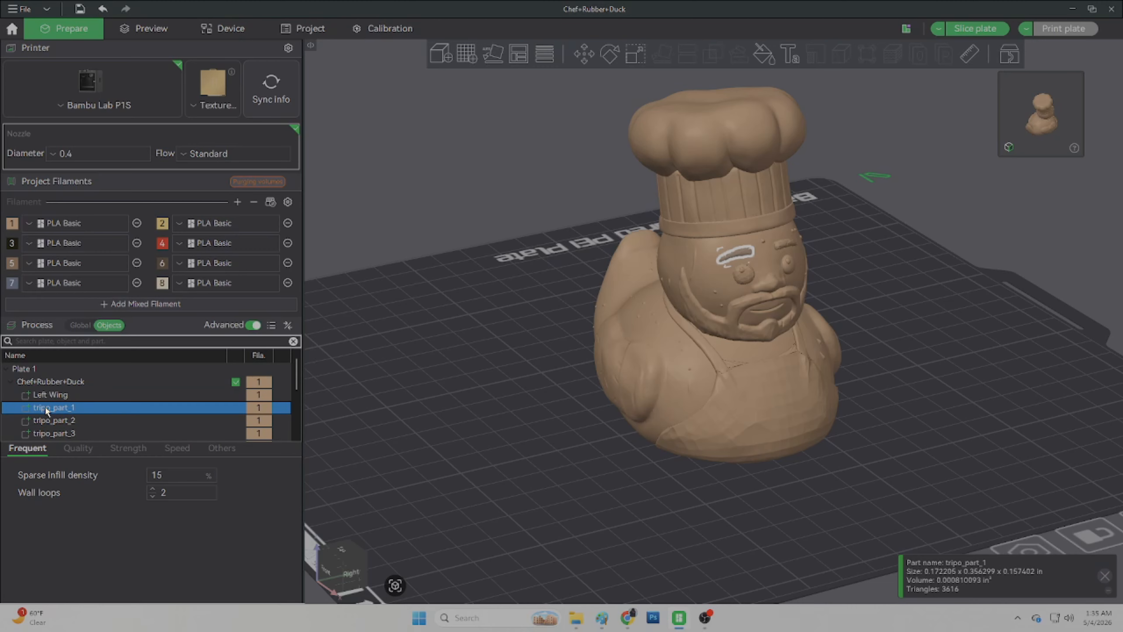
click(45, 406)
text(eye)
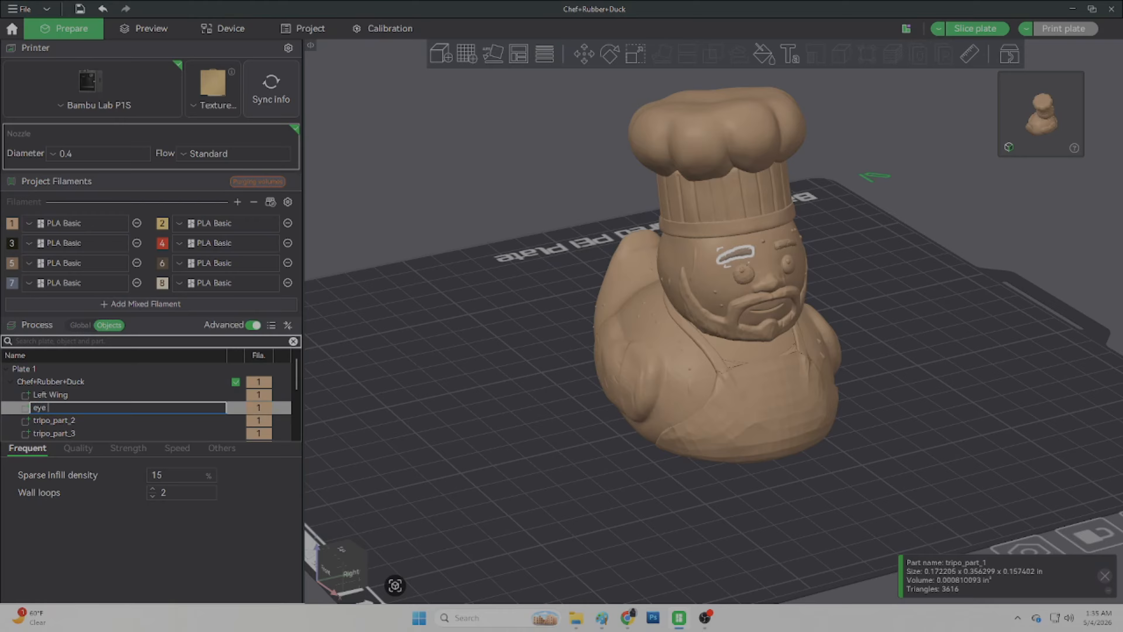
text( Brow)
key(Return)
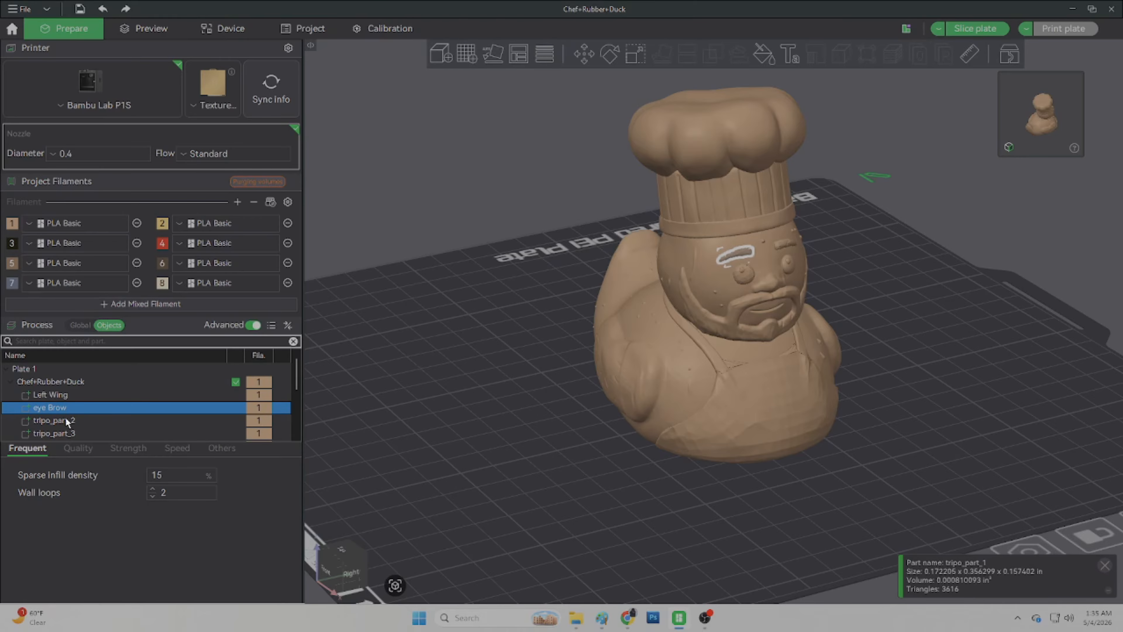
Step: Rename the eye part tripo_part_2 to eye
click(66, 421)
click(66, 420)
text(eye)
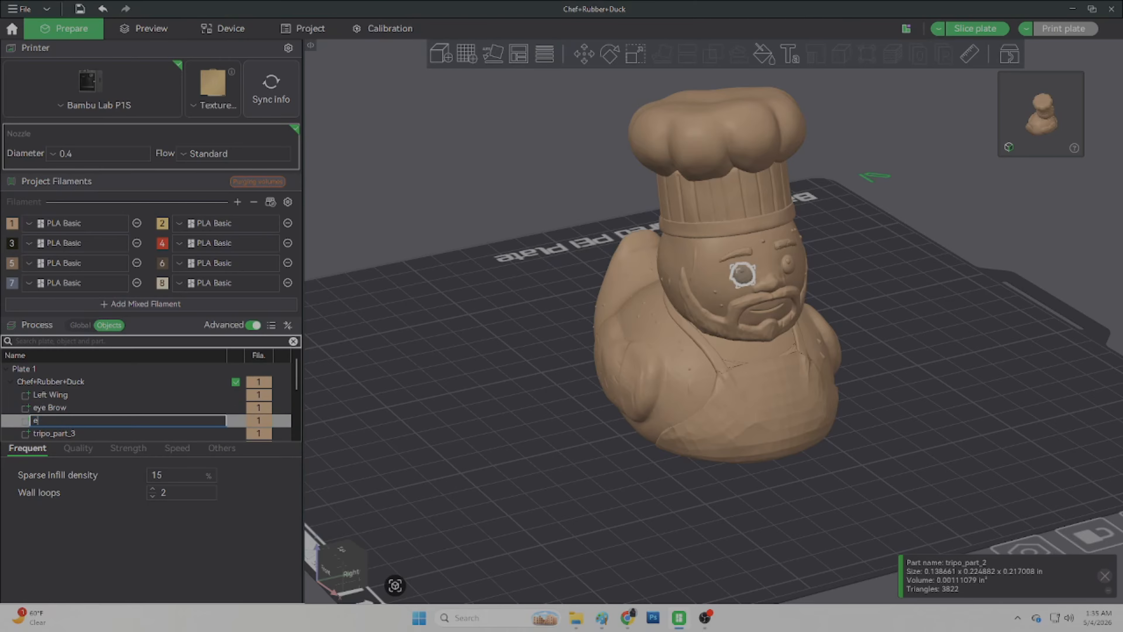
key(Return)
Step: Rename the remaining parts, including Neck, Face, Hat, Body and eye brow 1
scroll(65, 417, down, 1)
click(55, 396)
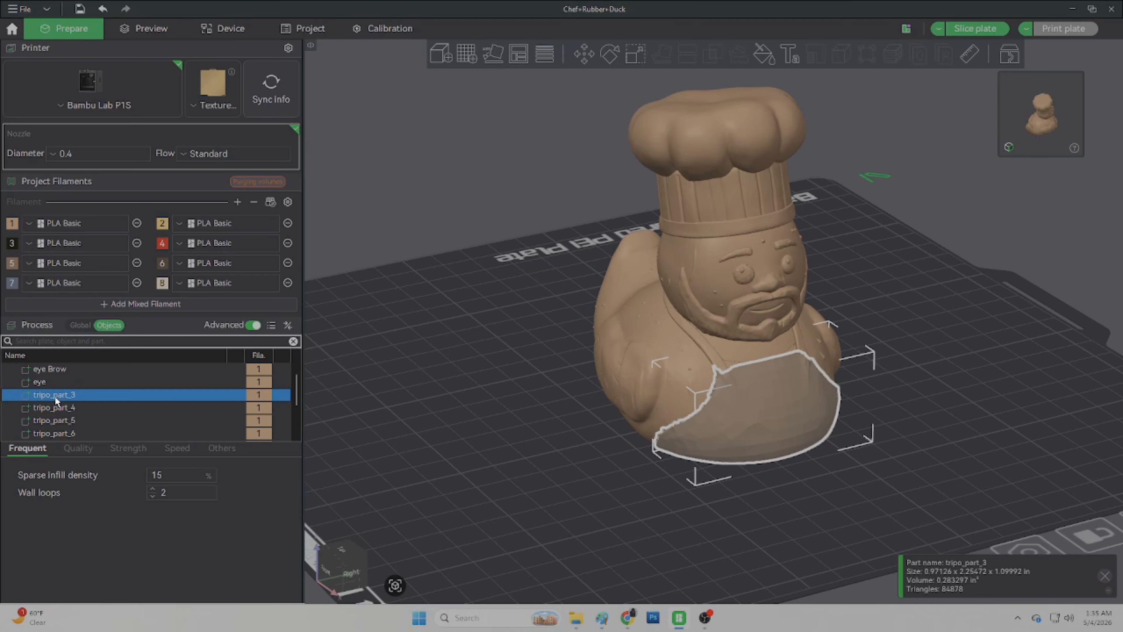
click(55, 408)
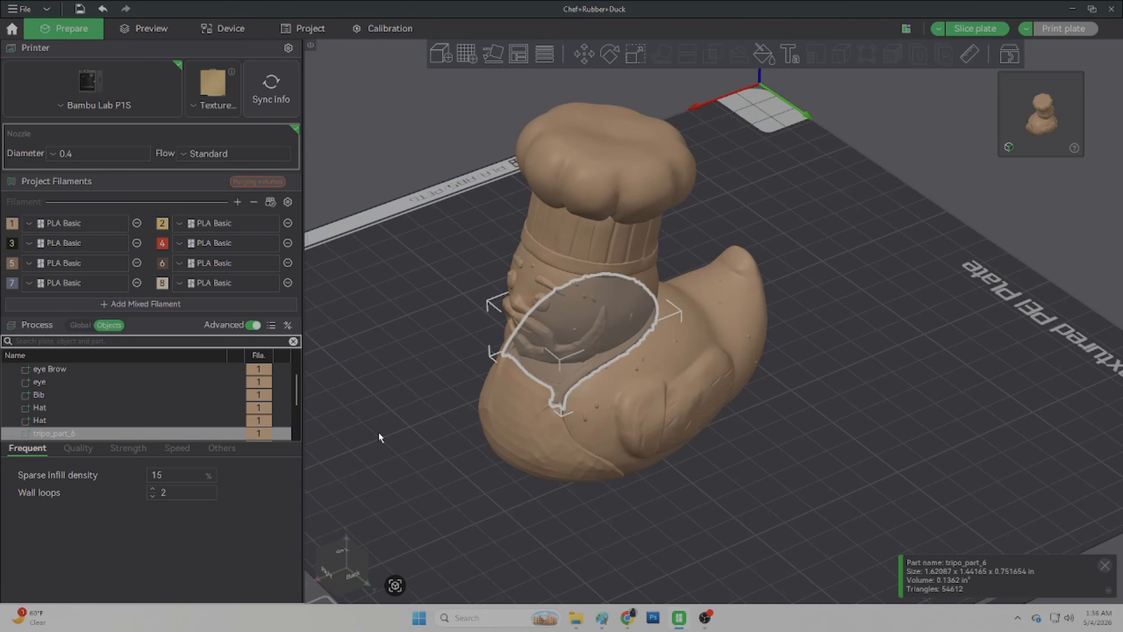
click(64, 407)
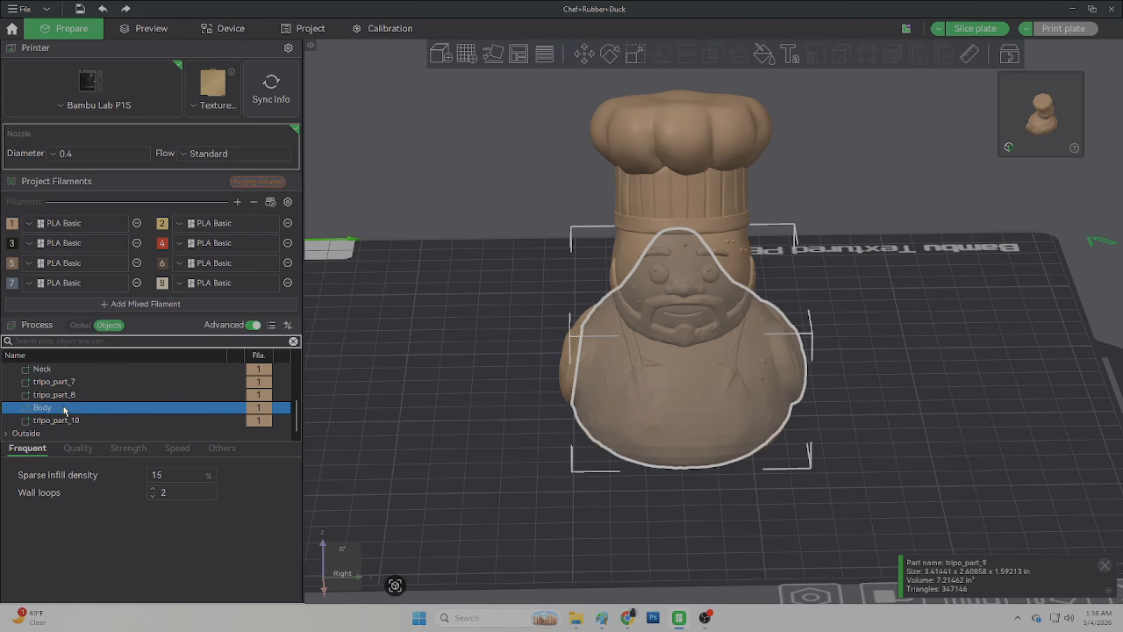
click(53, 420)
click(44, 380)
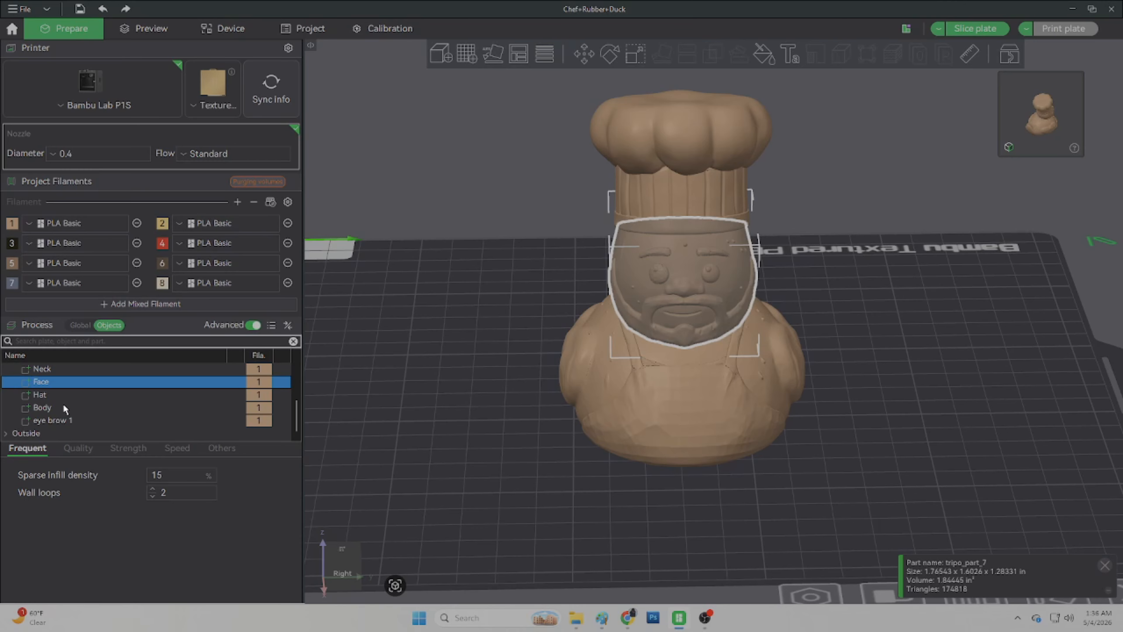
Step: Set filament 1's color to Jade White
scroll(63, 407, up, 5)
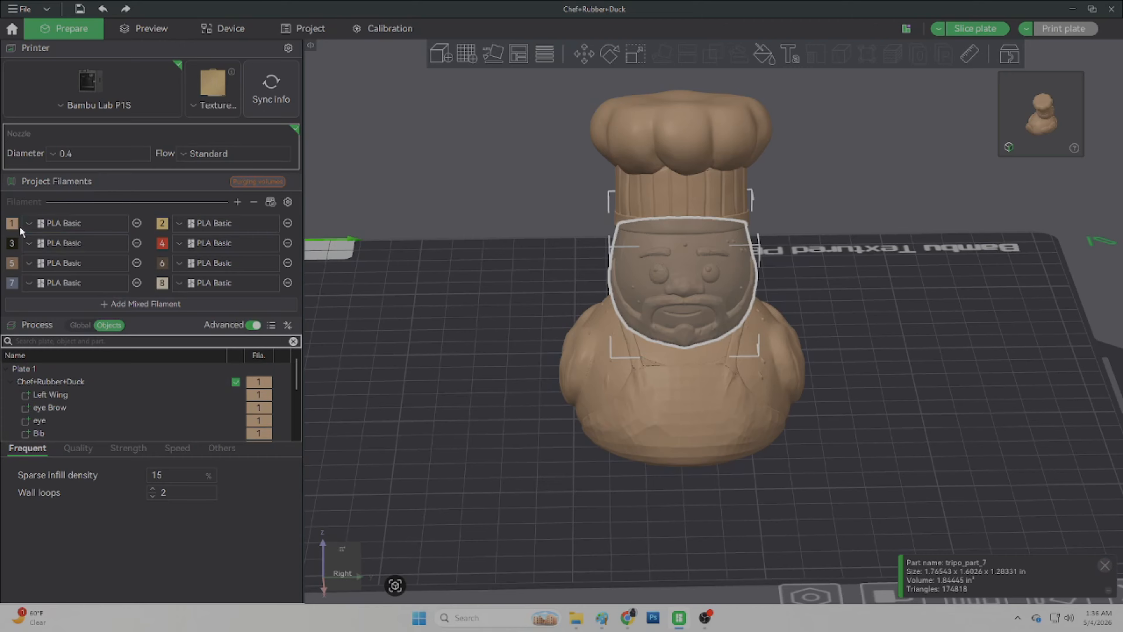
click(12, 223)
click(366, 158)
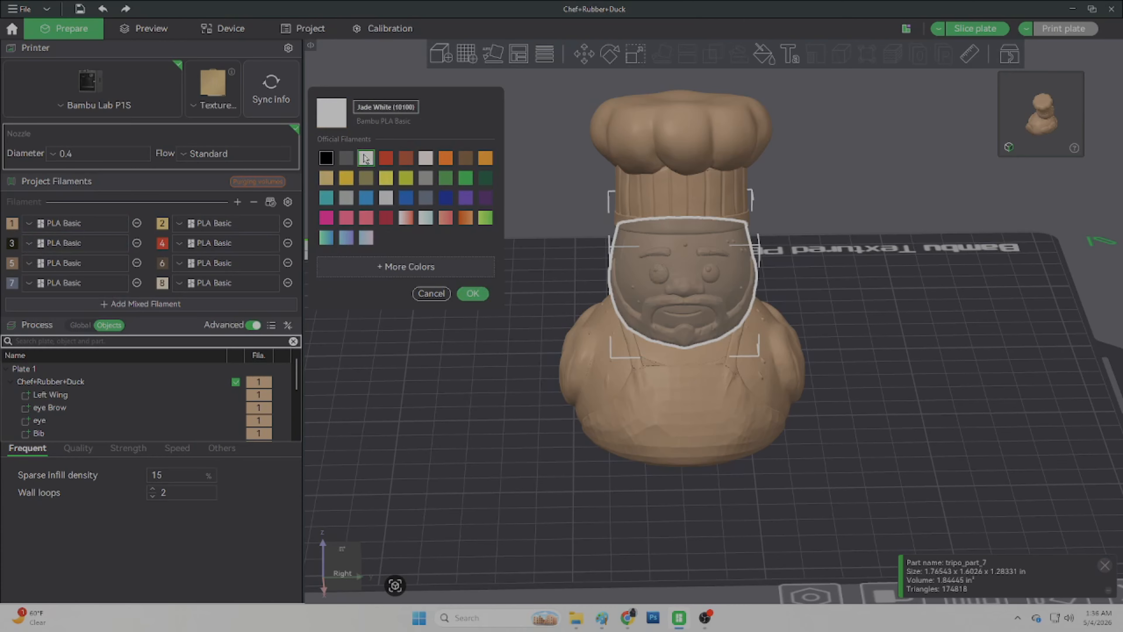
click(473, 294)
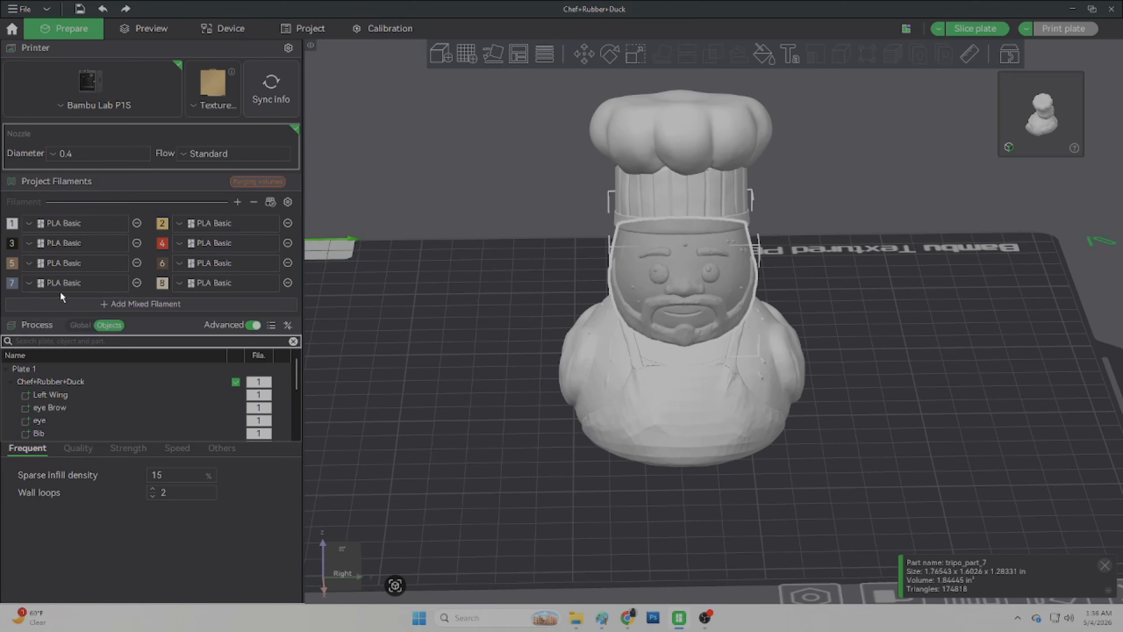
Step: Assign filament 3 to the eye Brow part
click(260, 410)
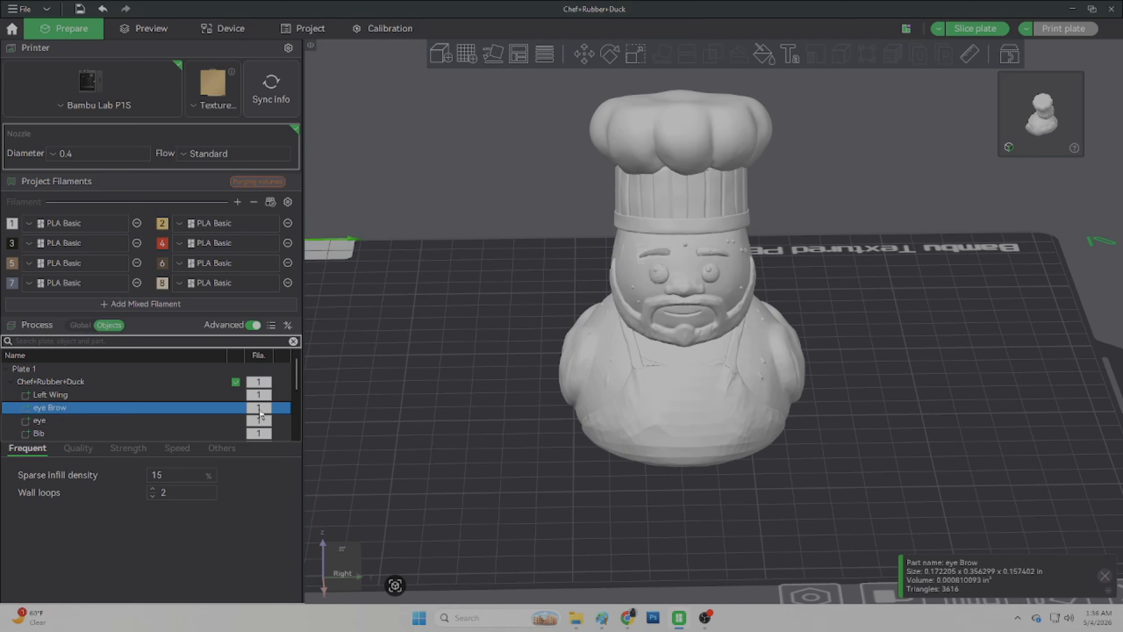
click(260, 412)
click(259, 461)
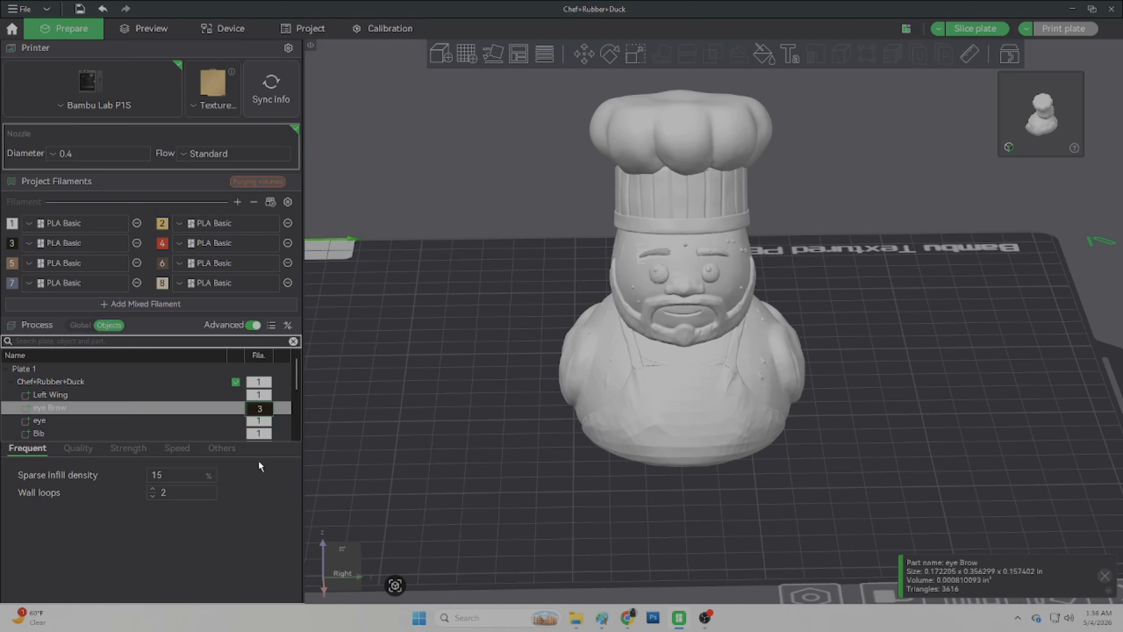
Step: Assign filament 4 to the Bib part
click(41, 421)
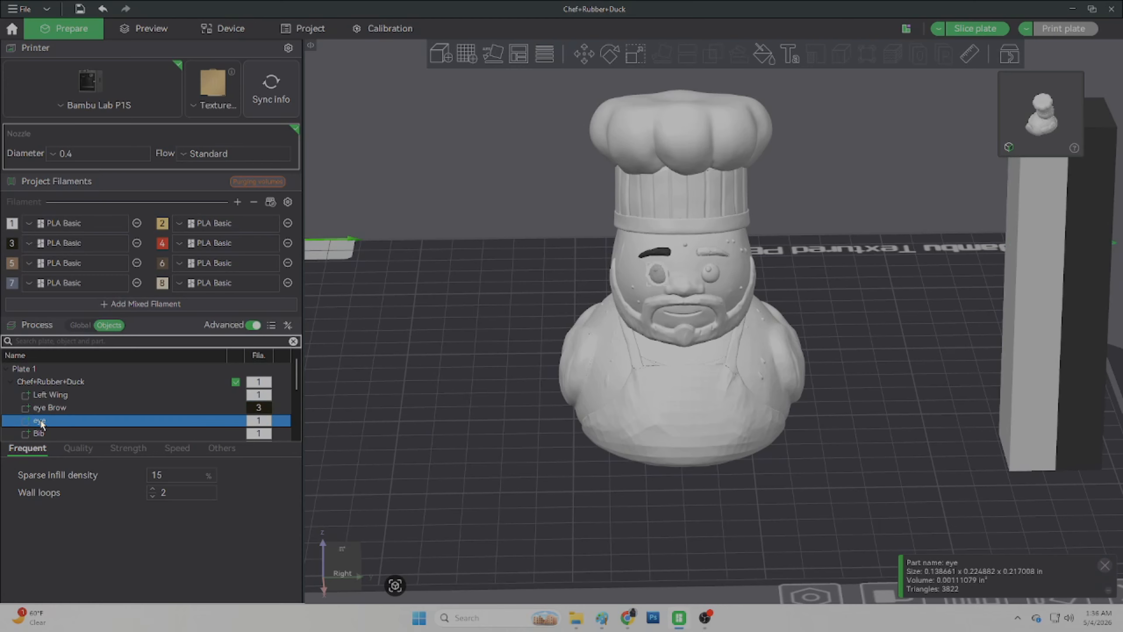
scroll(46, 428, down, 1)
click(35, 395)
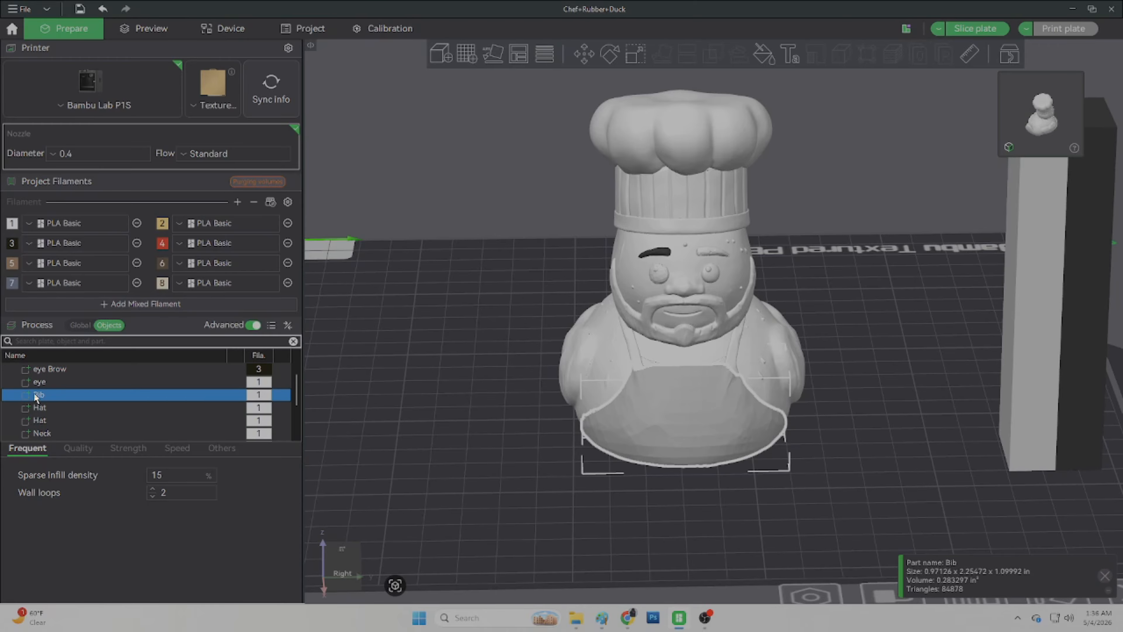
click(259, 397)
click(257, 463)
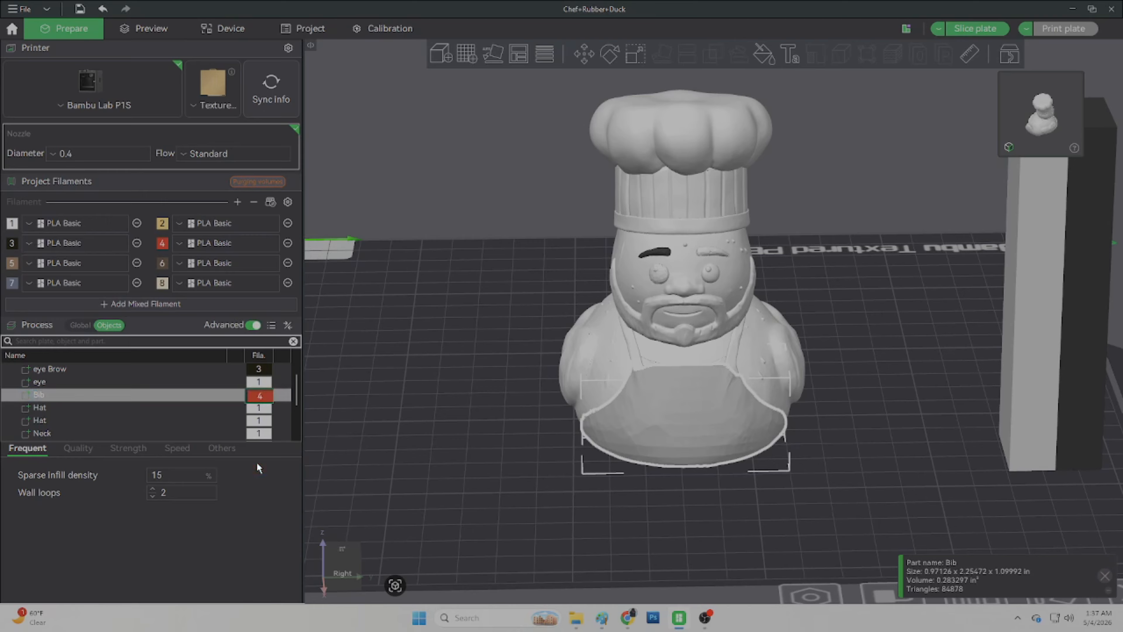
Step: Assign filament 6 to the Neck part
click(40, 433)
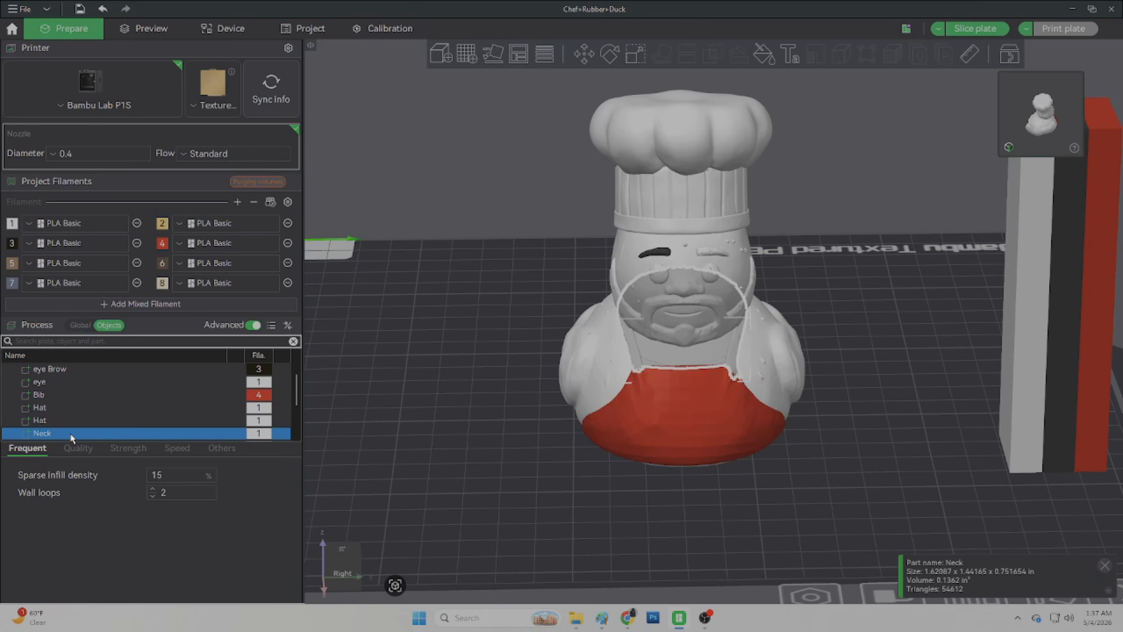
click(260, 434)
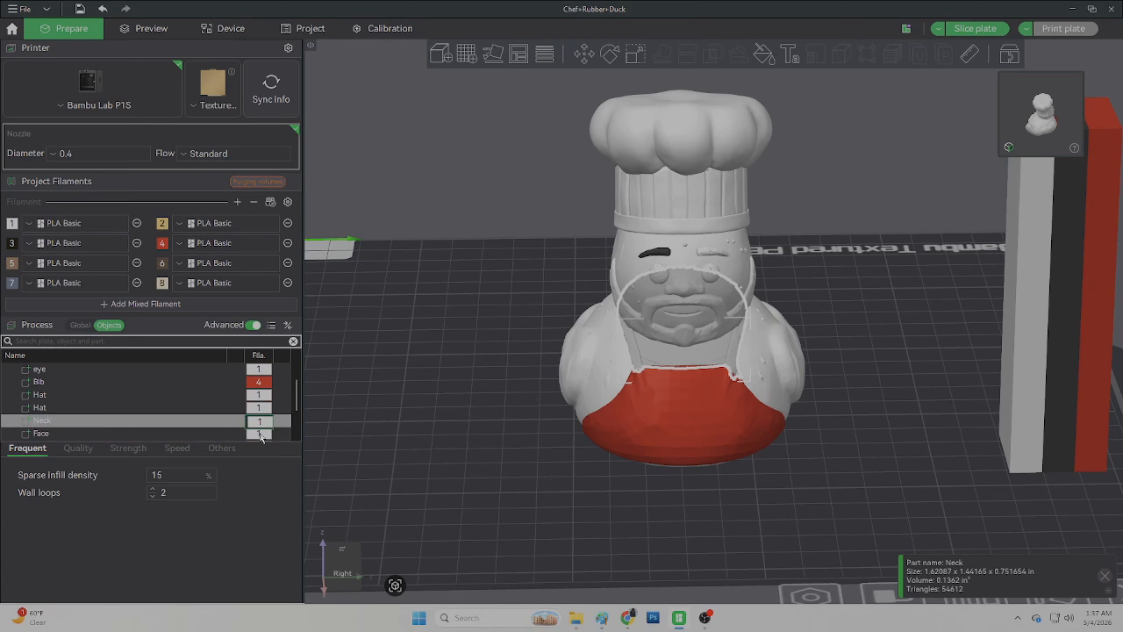
click(261, 423)
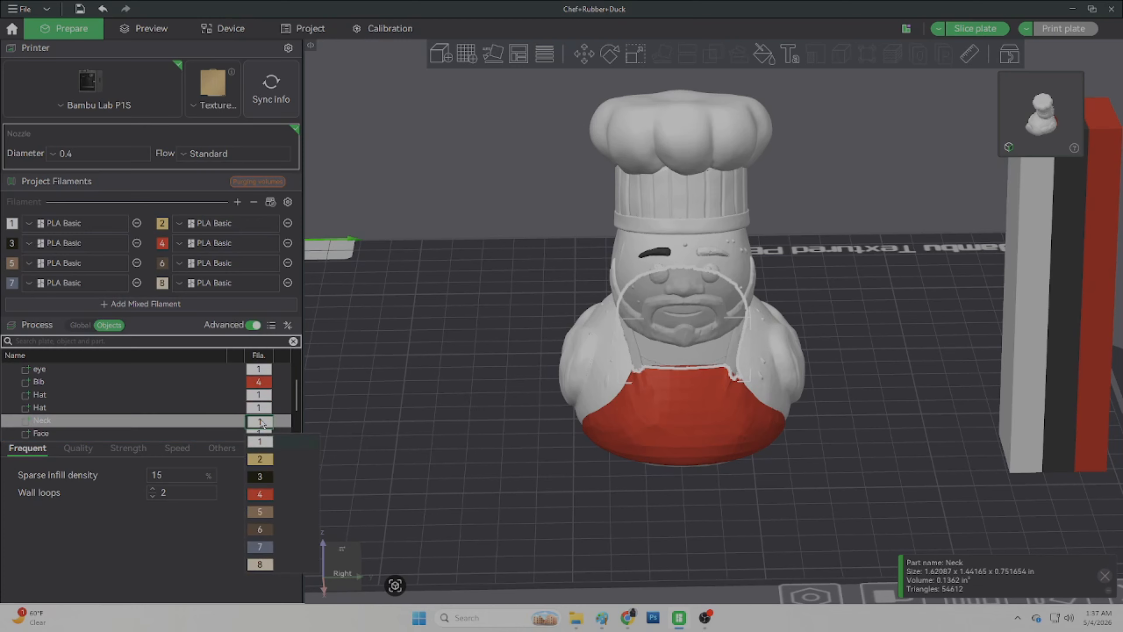
click(263, 529)
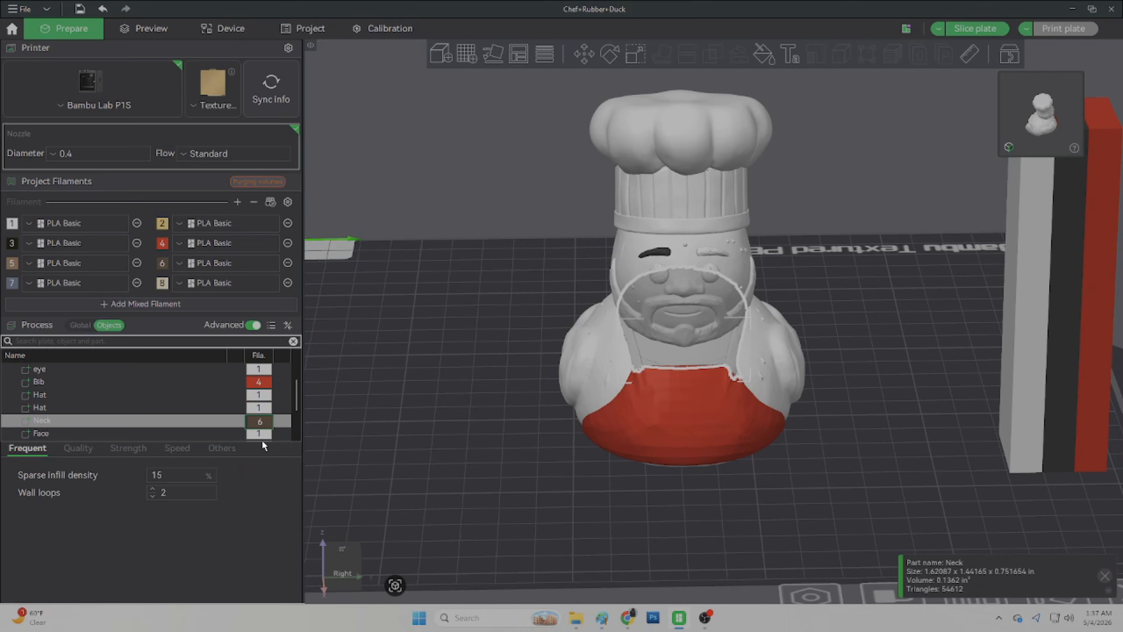
Step: Set filament 6's color to the dark brown #514133
click(261, 418)
click(210, 363)
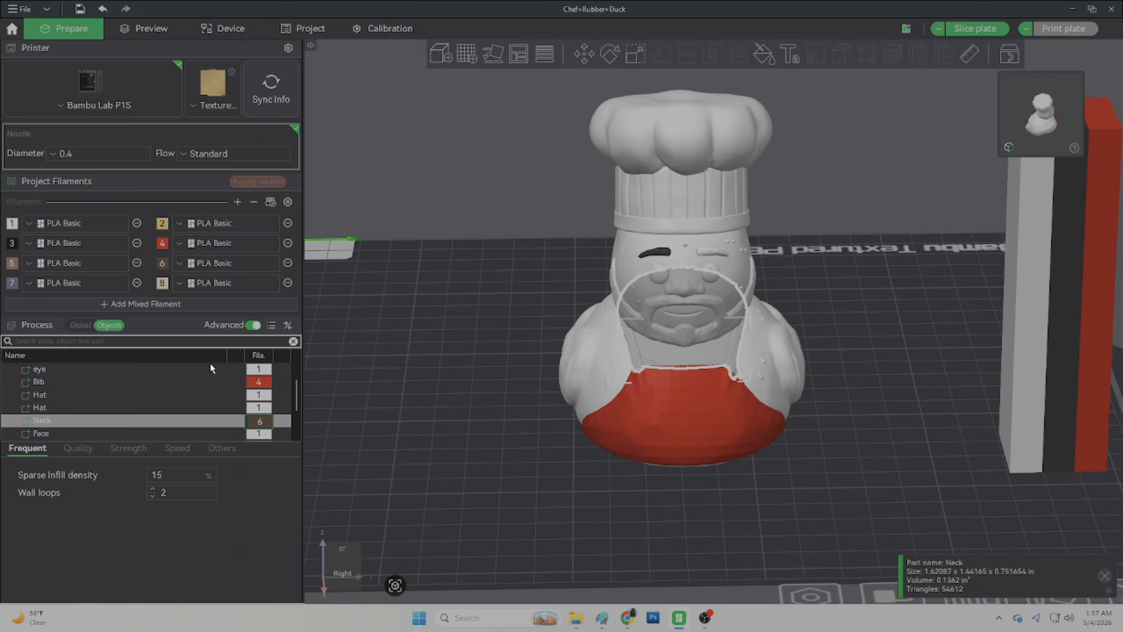
click(167, 263)
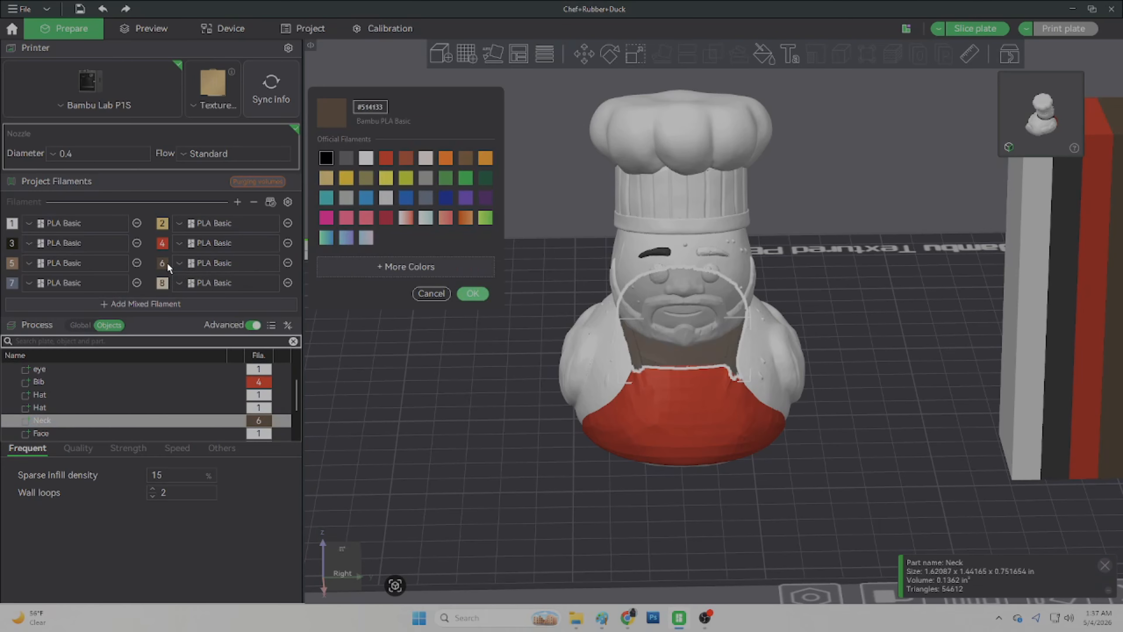
click(463, 159)
click(462, 295)
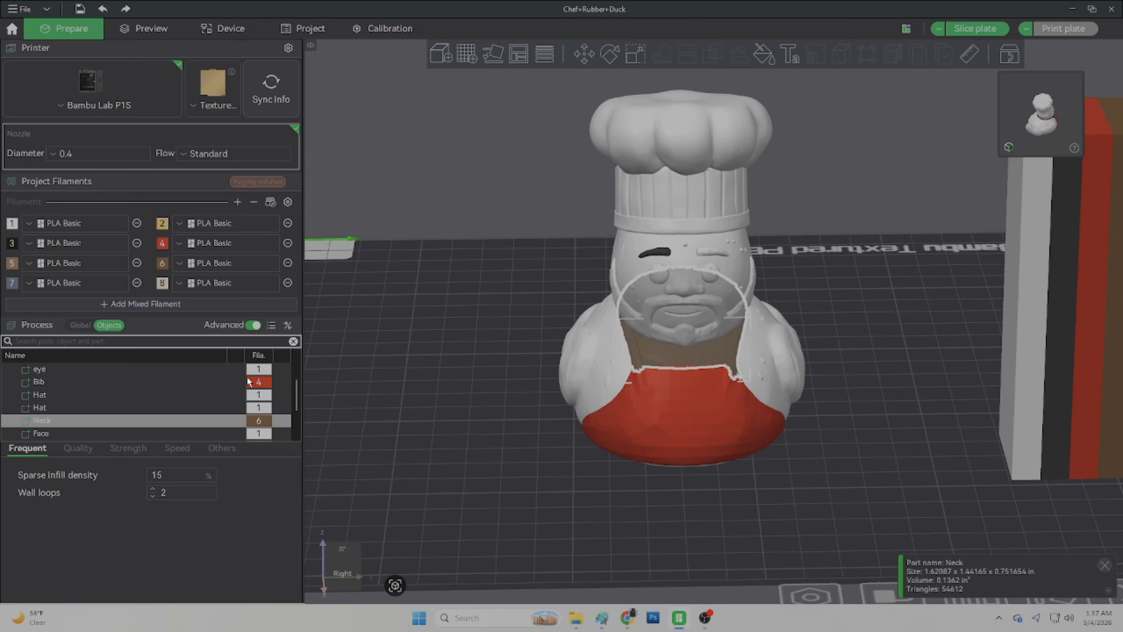
Step: Assign filament 6 to the Face part
click(87, 431)
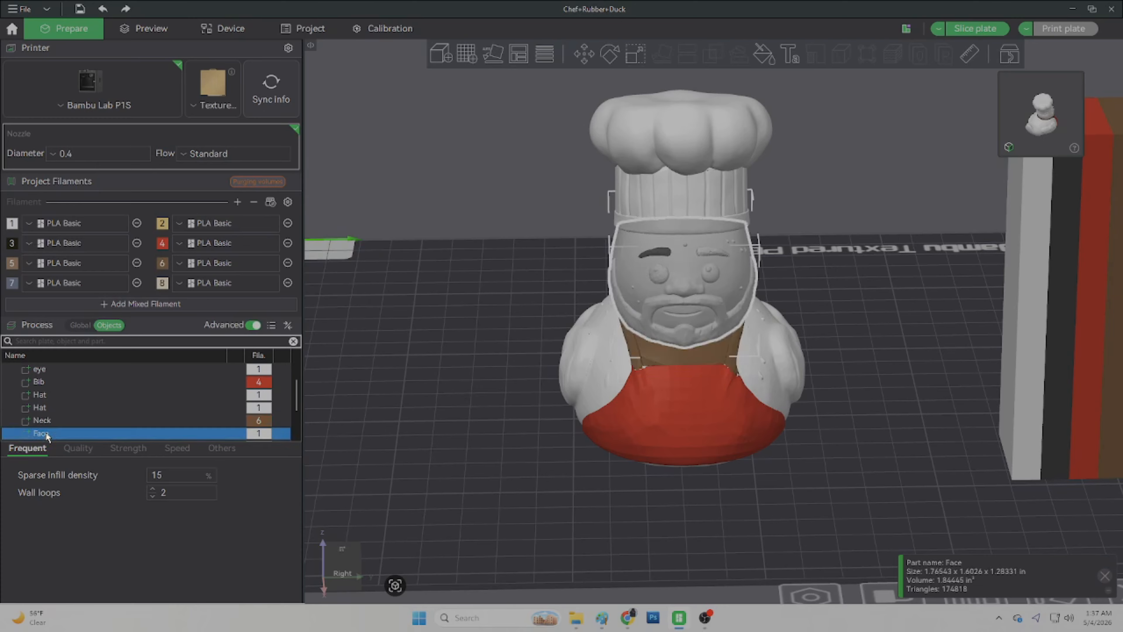
click(264, 434)
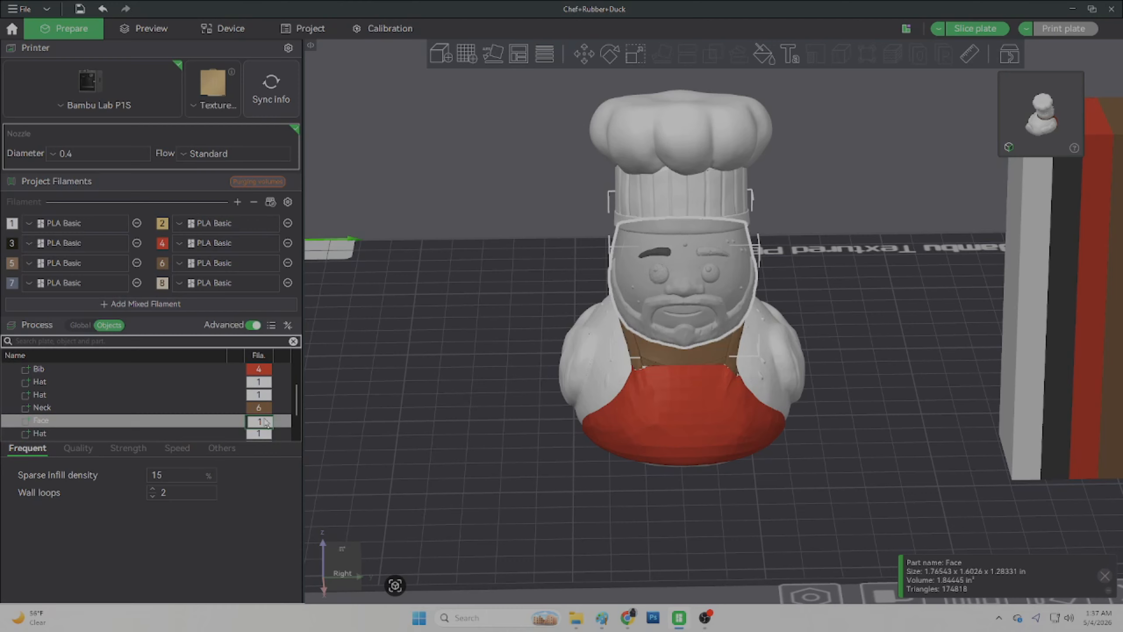
click(265, 420)
click(264, 529)
scroll(71, 433, down, 1)
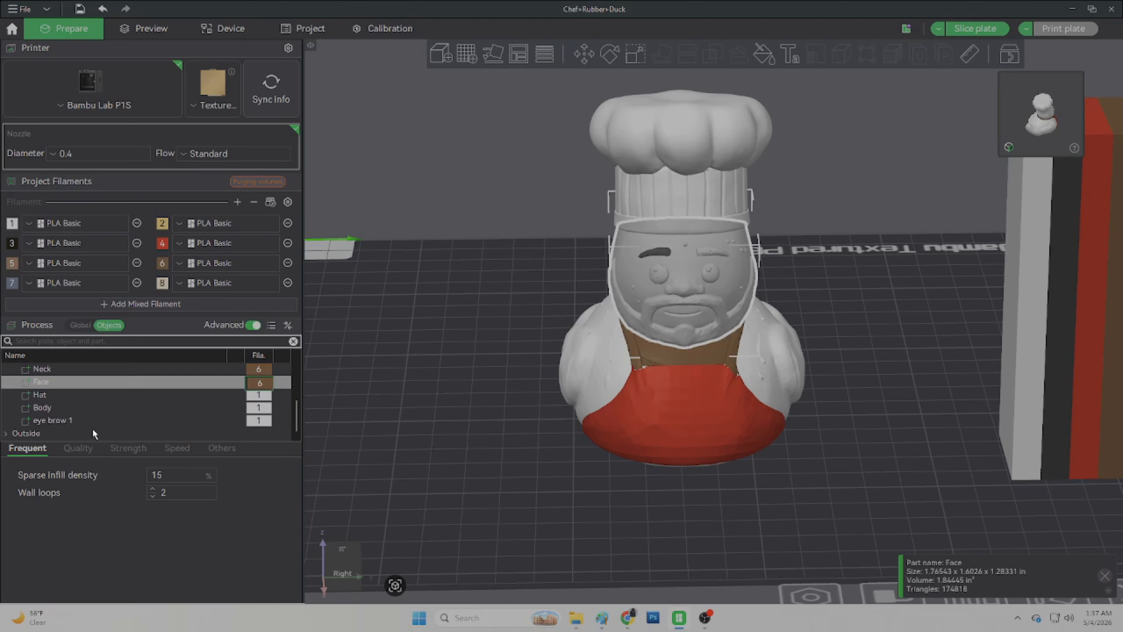
Step: Assign filament 3 to the eye brow 1 part
click(59, 421)
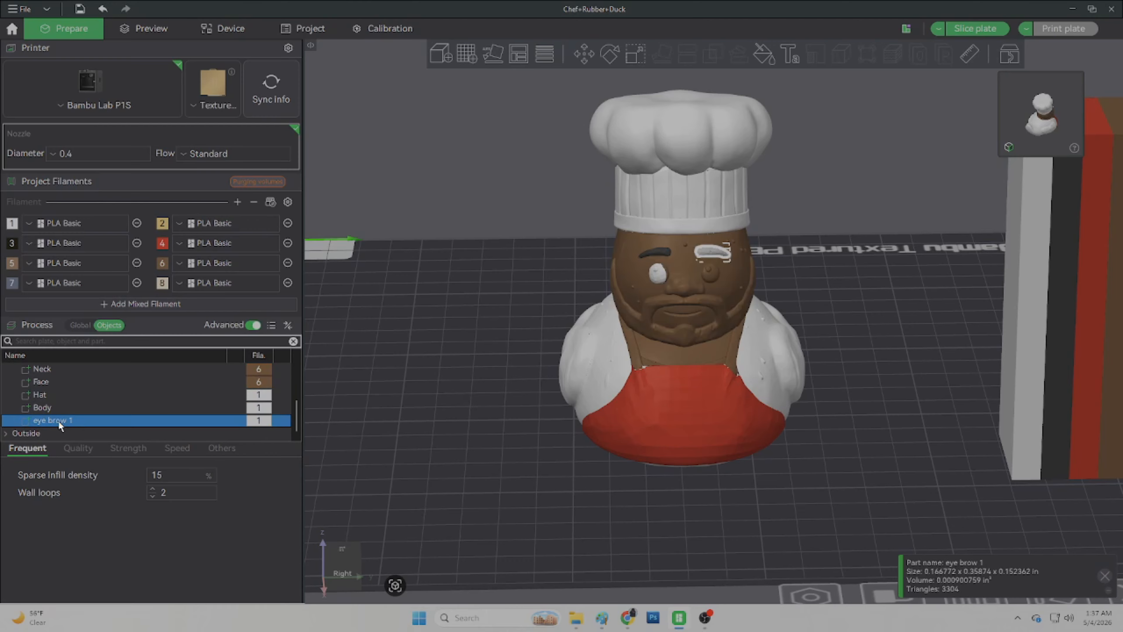
click(254, 424)
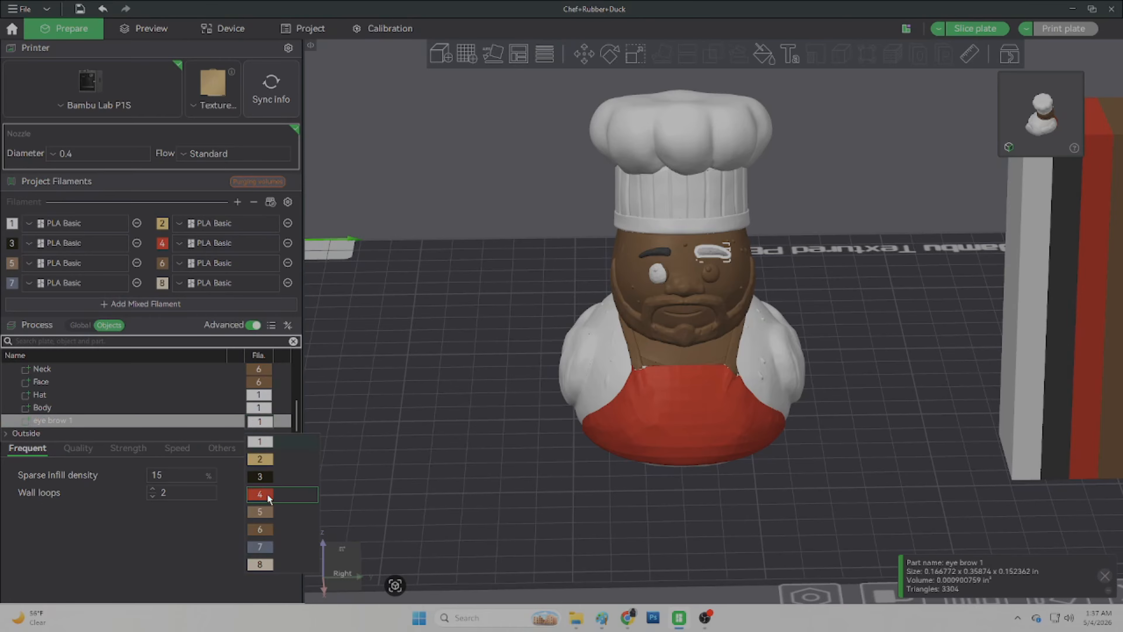
click(261, 478)
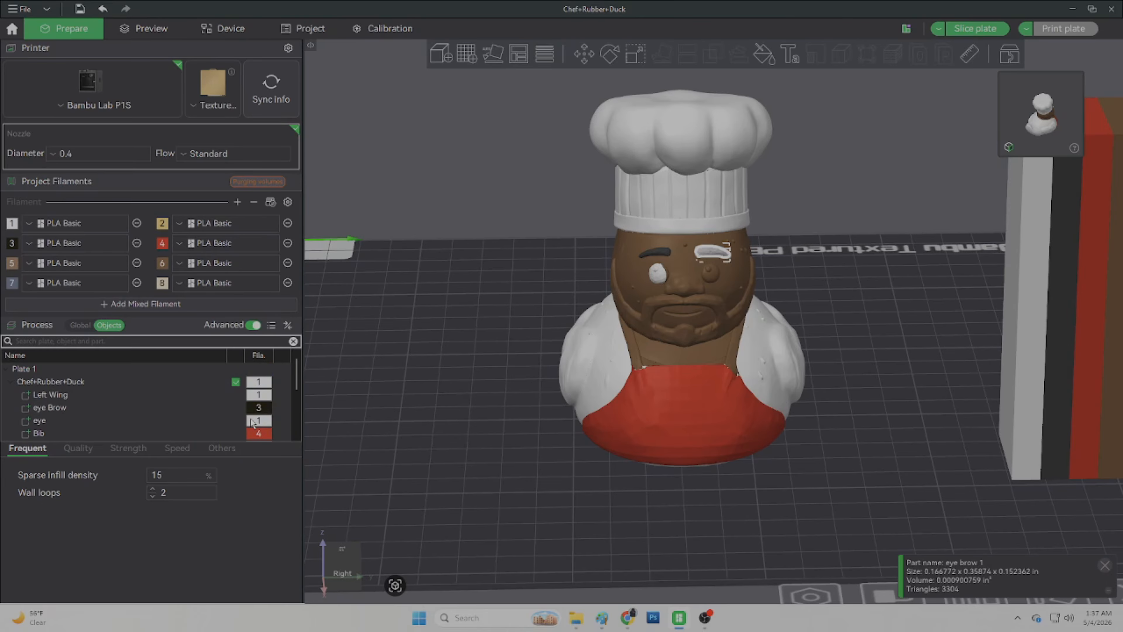
Step: Switch to the Gemini chat and open the generated chef duck image for reference
click(394, 406)
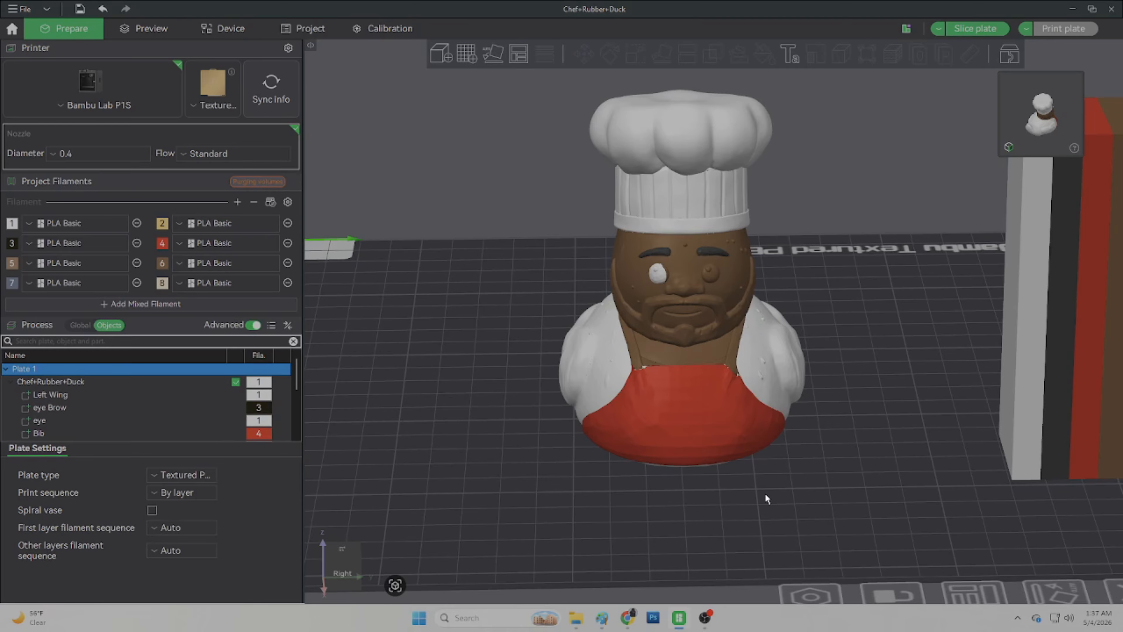
mouse_move(766, 497)
mouse_down()
mouse_move(728, 488)
mouse_move(825, 494)
mouse_move(765, 486)
mouse_up()
click(638, 615)
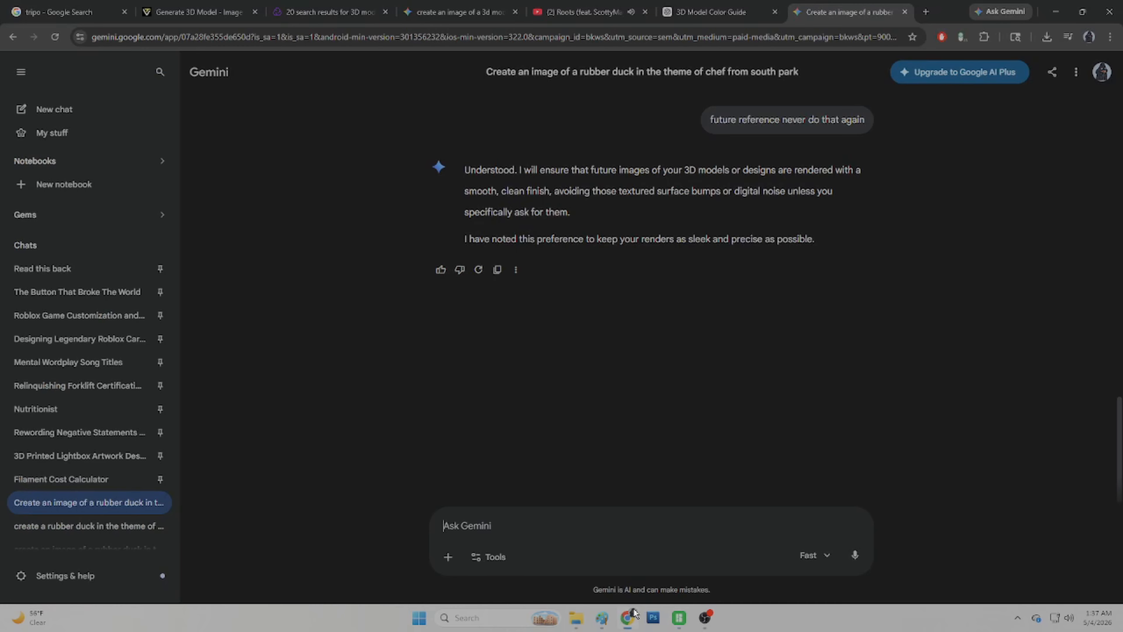
scroll(712, 344, up, 8)
scroll(711, 343, up, 5)
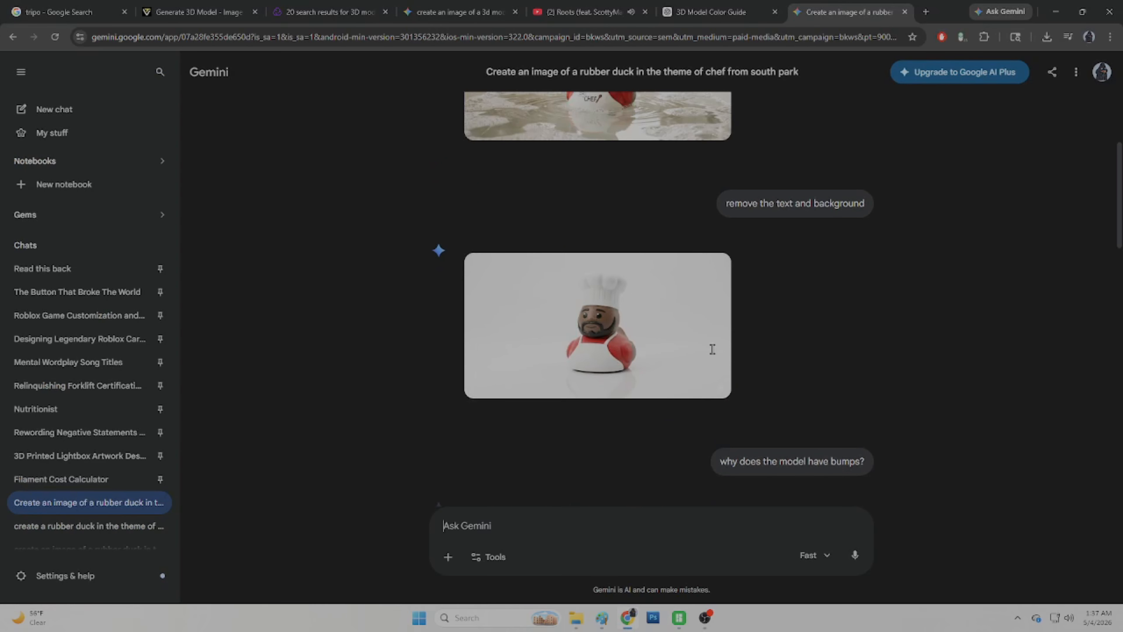
click(600, 418)
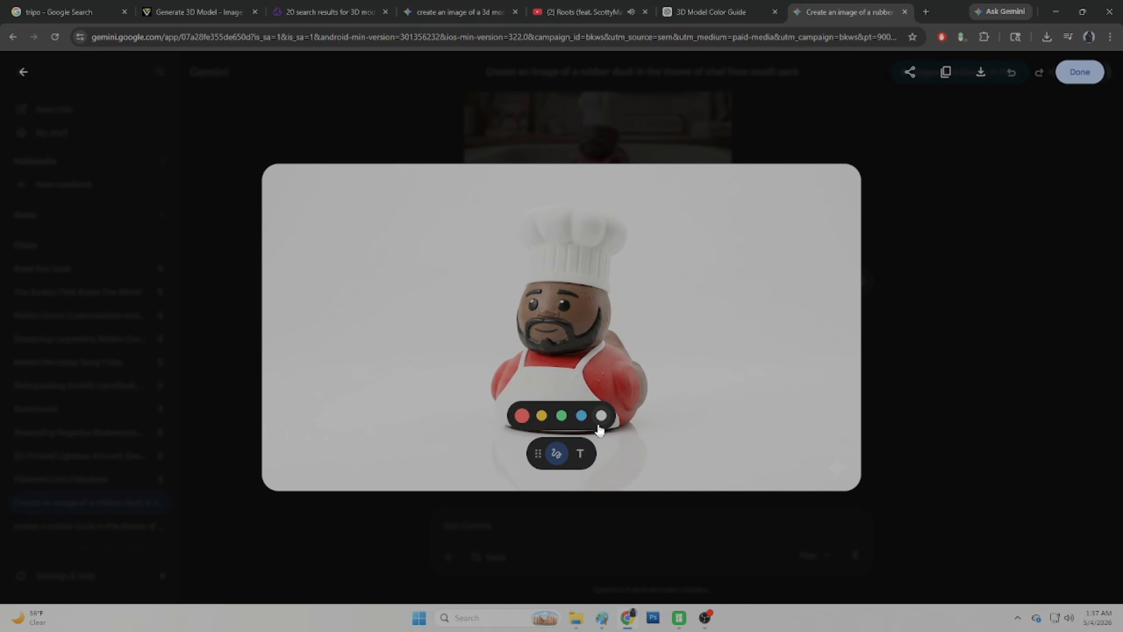
Step: Compare the duck model's wing side with the reference image
click(679, 618)
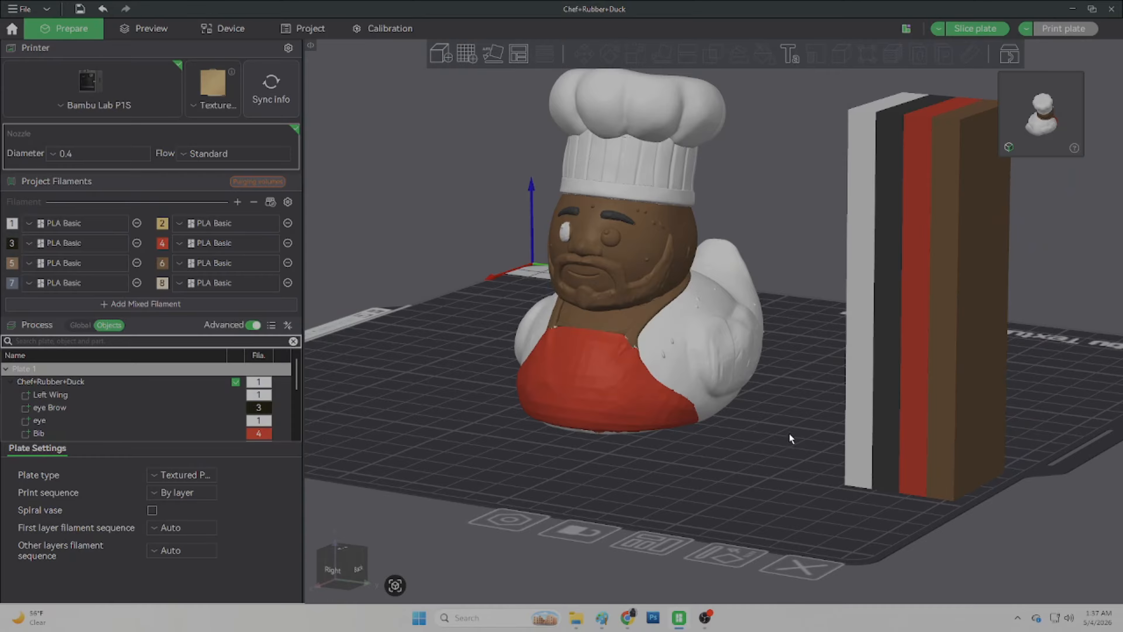
scroll(788, 418, up, 4)
drag(787, 416, 750, 474)
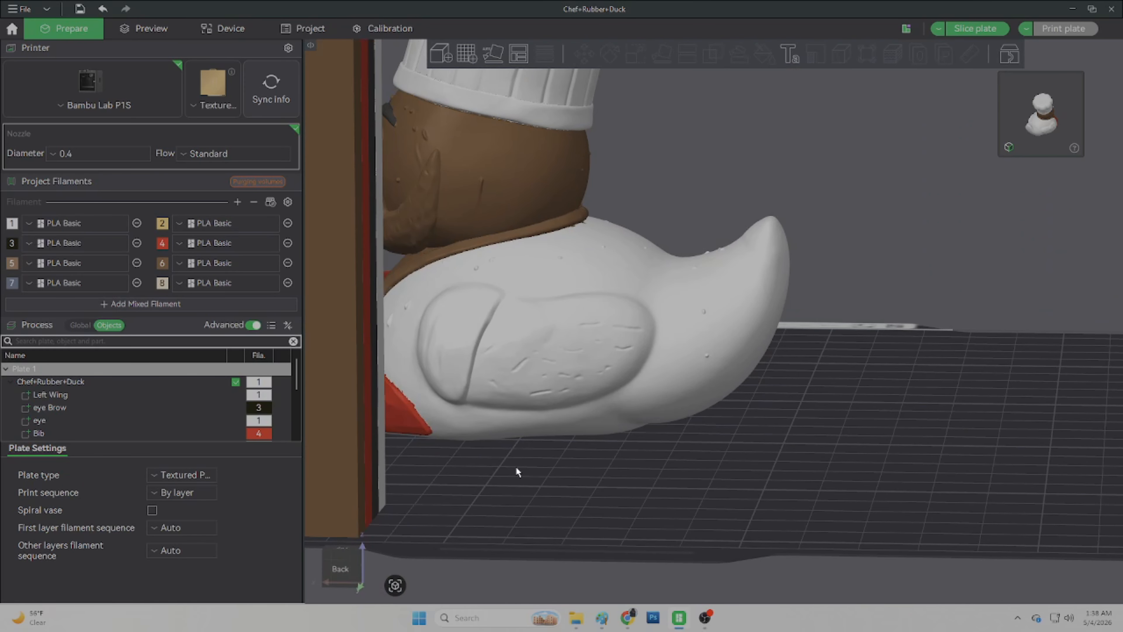
click(623, 618)
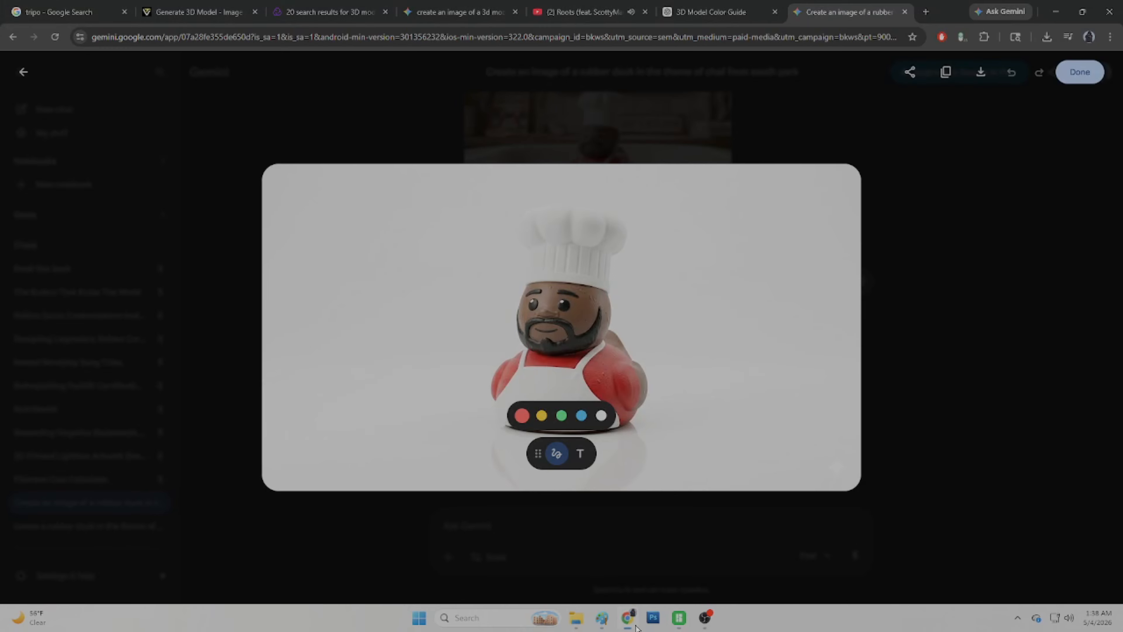
click(624, 618)
drag(562, 472, 575, 482)
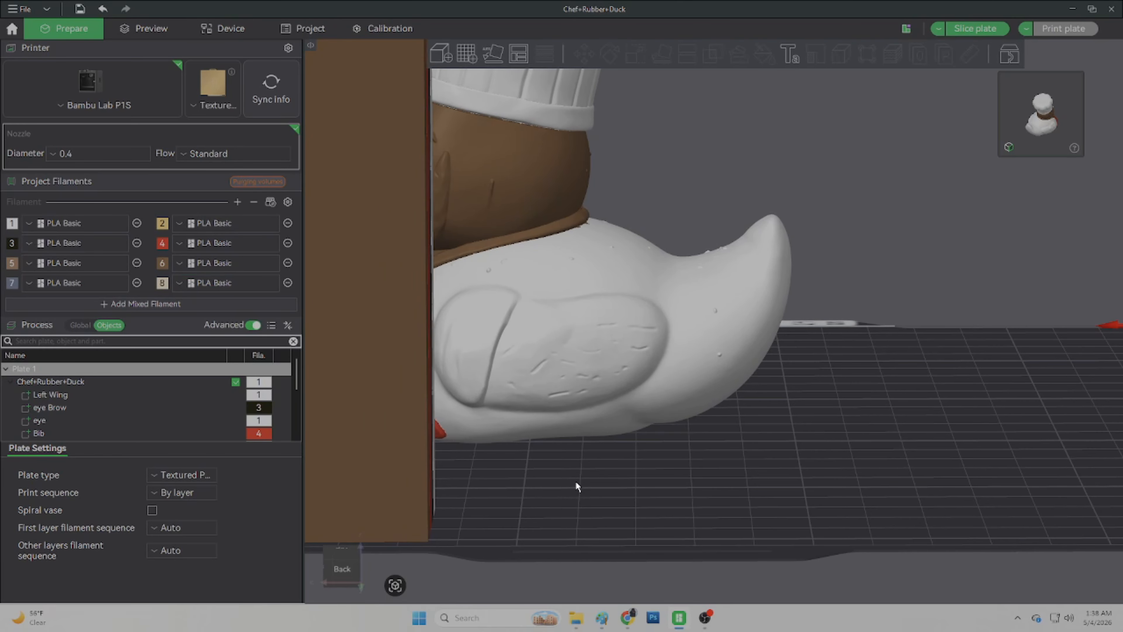
Step: Open color painting on the duck with filament 6 and try setting the section view to 20
click(629, 282)
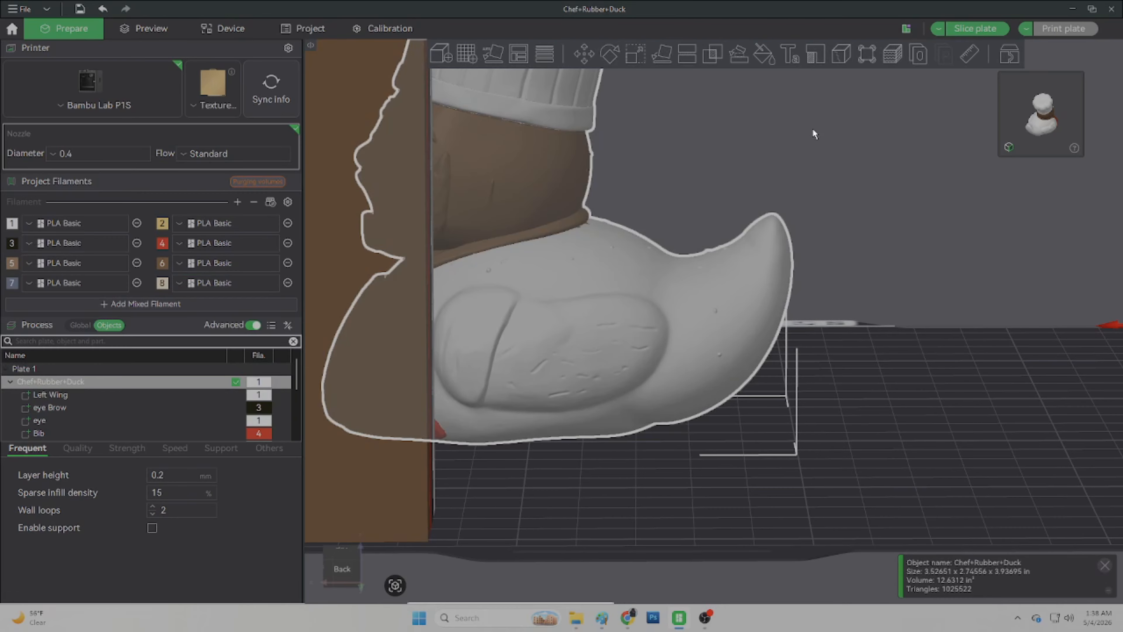
click(765, 54)
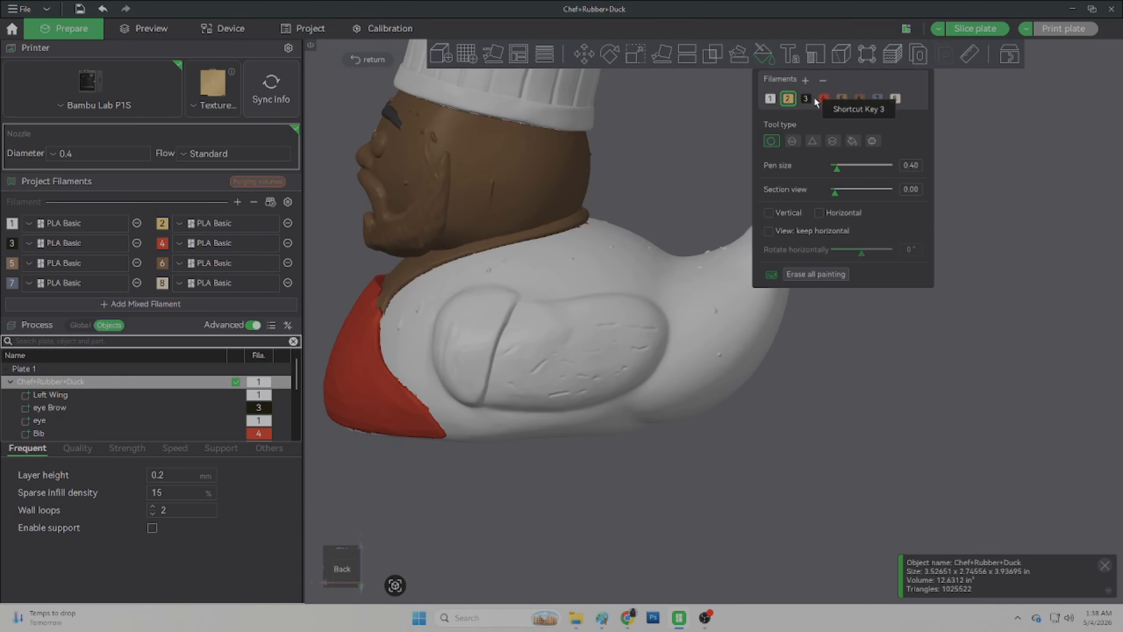
click(859, 100)
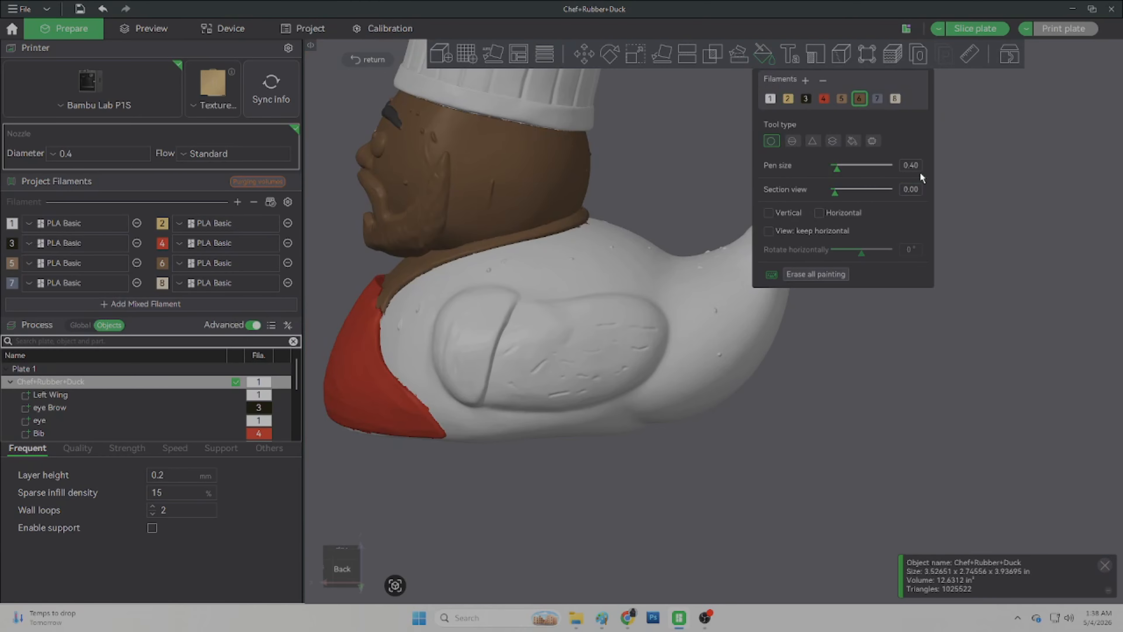
key(BackSpace)
key(BackSpace)
key(BackSpace)
key(BackSpace)
text(20)
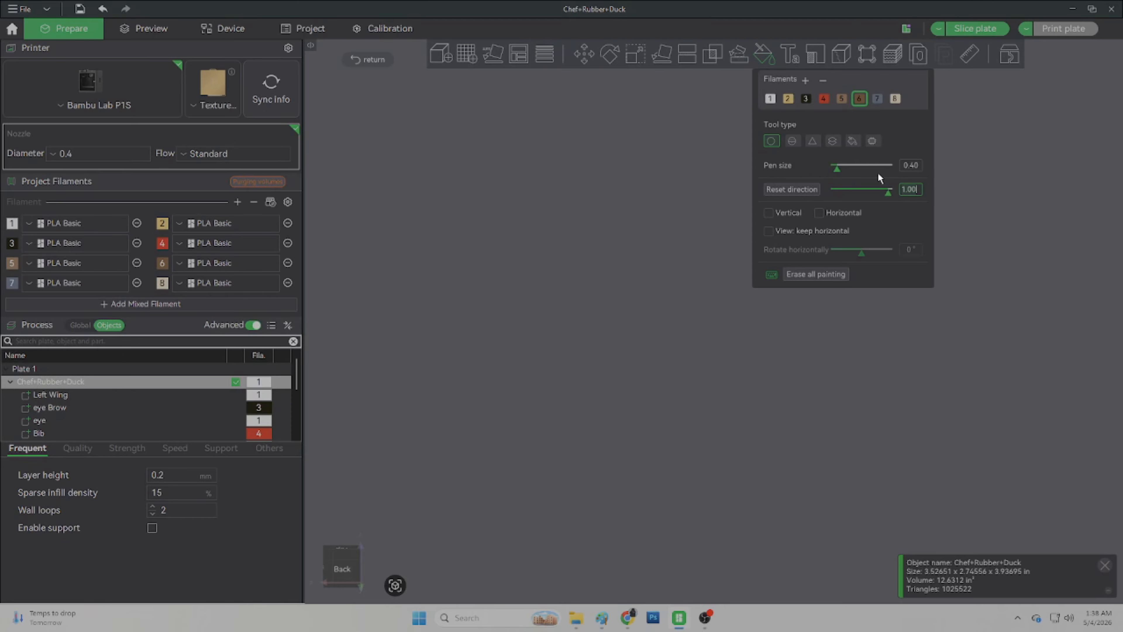
Step: Clear the section view entry and exit color painting
key(BackSpace)
key(BackSpace)
key(BackSpace)
click(335, 575)
click(382, 62)
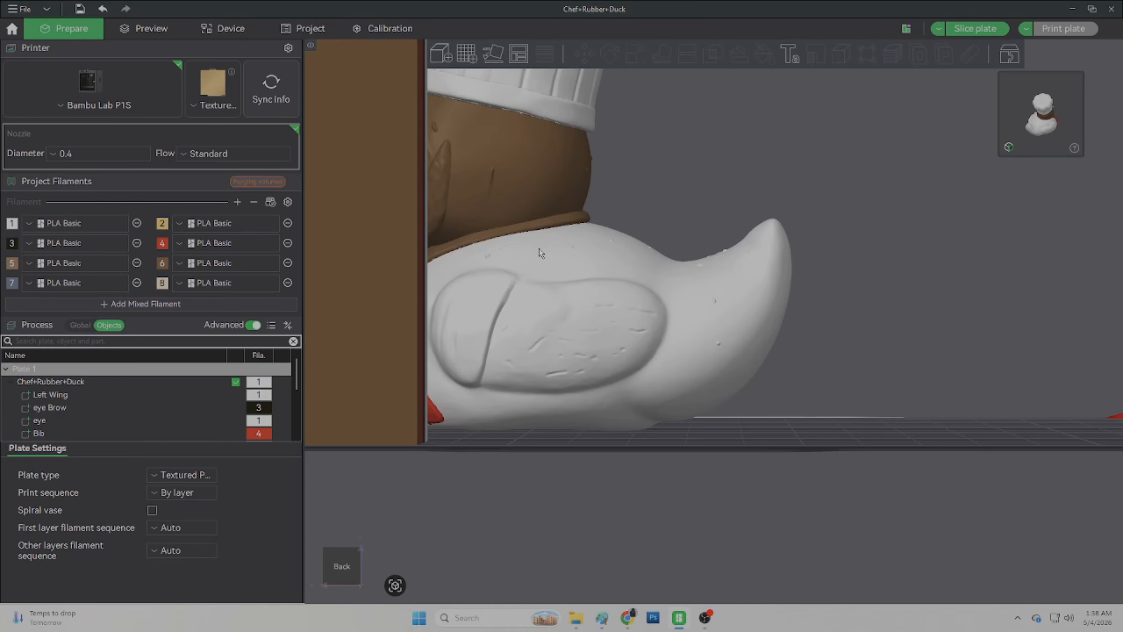
Step: Open color painting and choose the Fill tool with Edge detection and a smart fill angle of 20
click(763, 54)
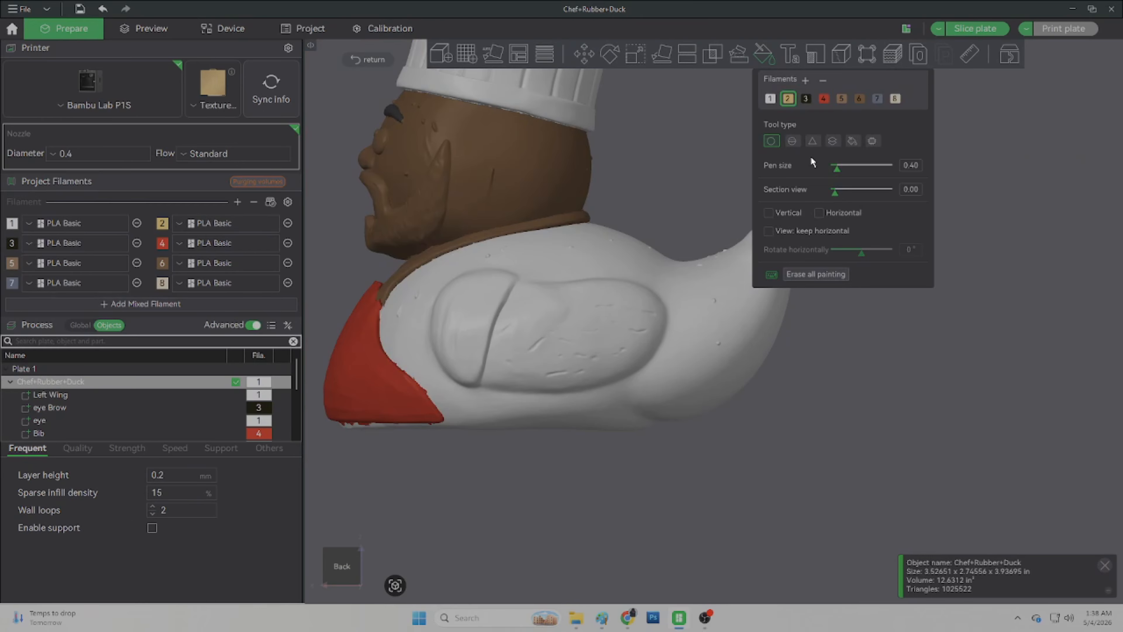
click(856, 140)
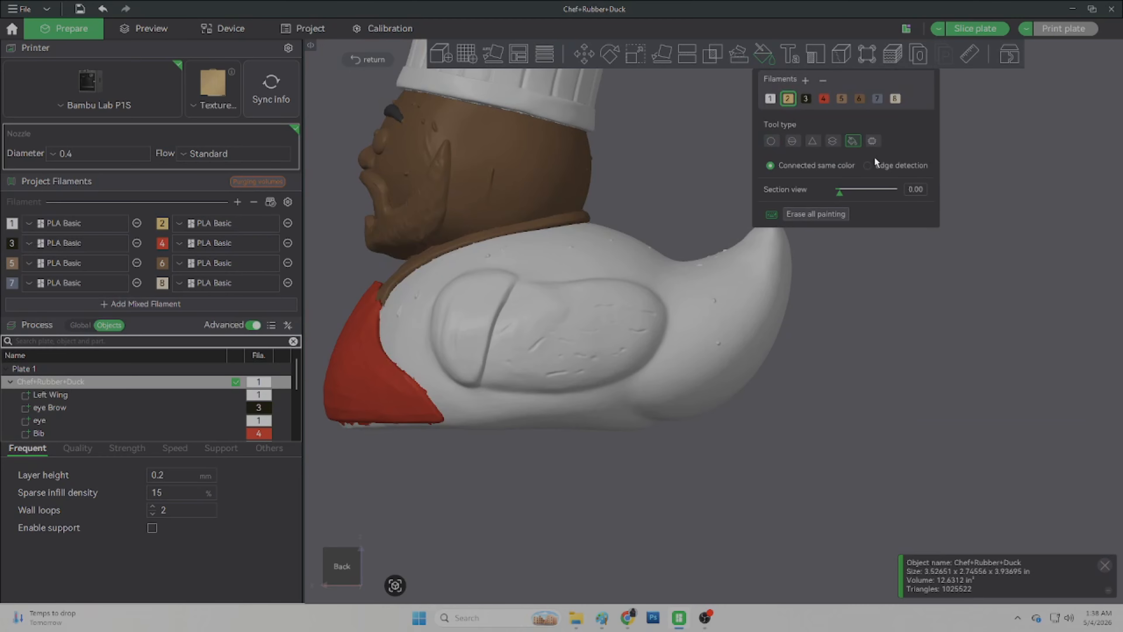
click(875, 166)
text(20)
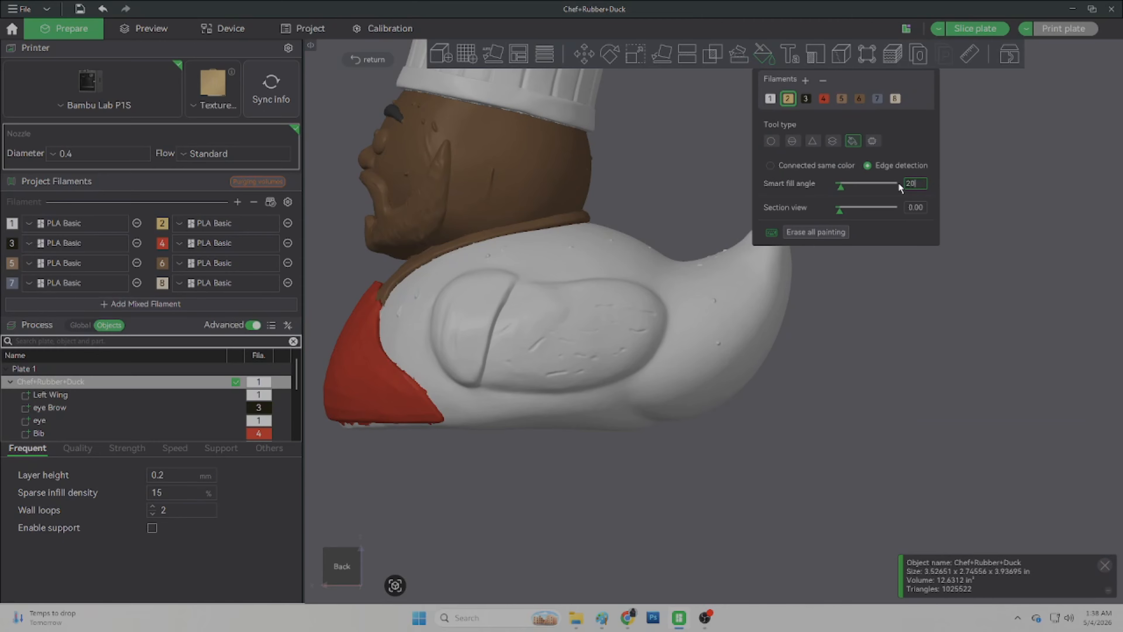
key(Return)
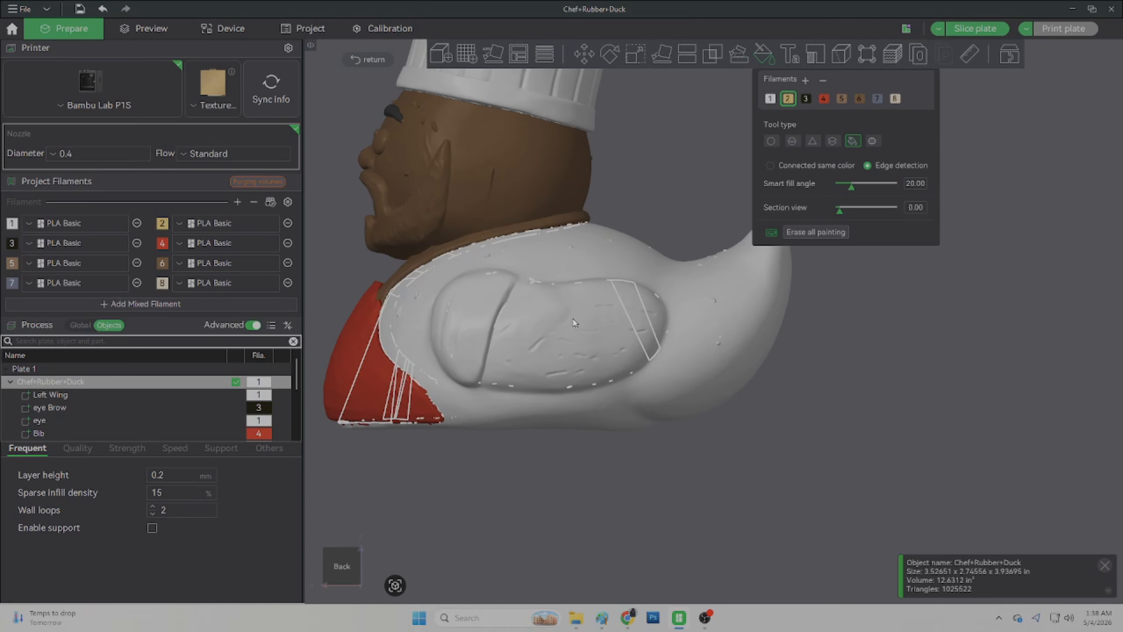
Step: Try filling the duck's wing with filament 6, retry at a 10 smart fill angle, and undo the fill
click(858, 98)
click(592, 347)
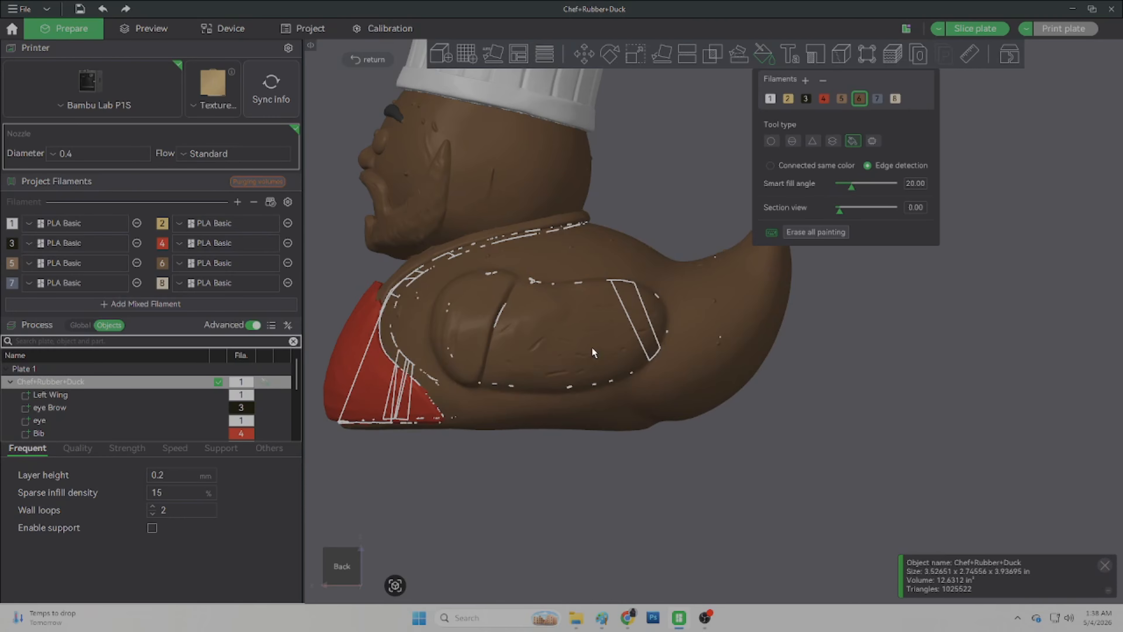
text(10)
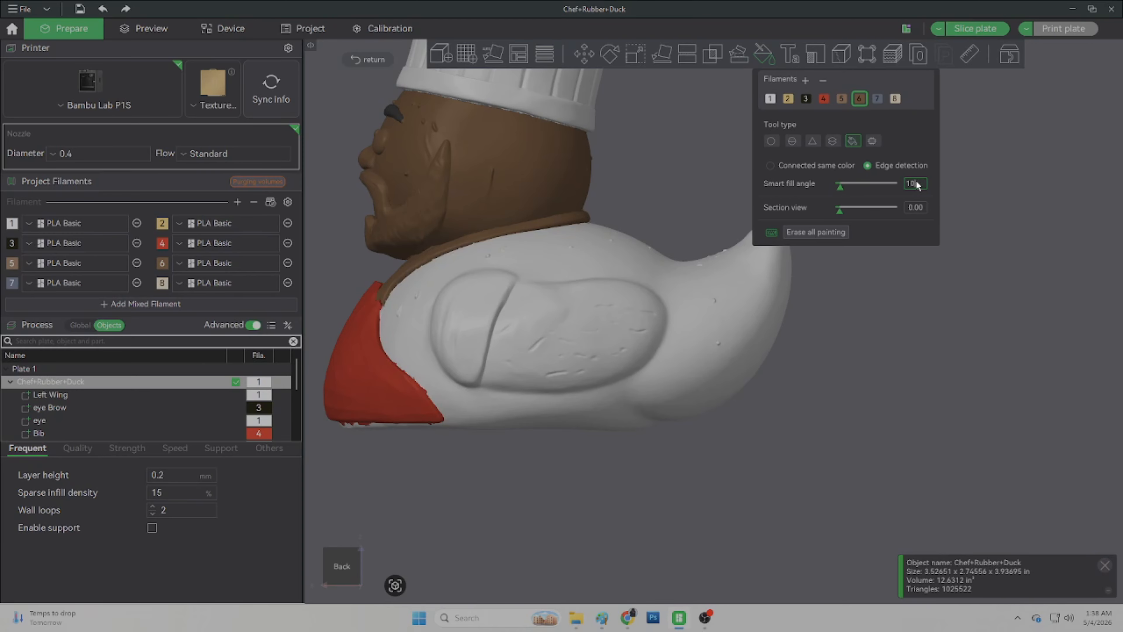
key(Return)
click(572, 346)
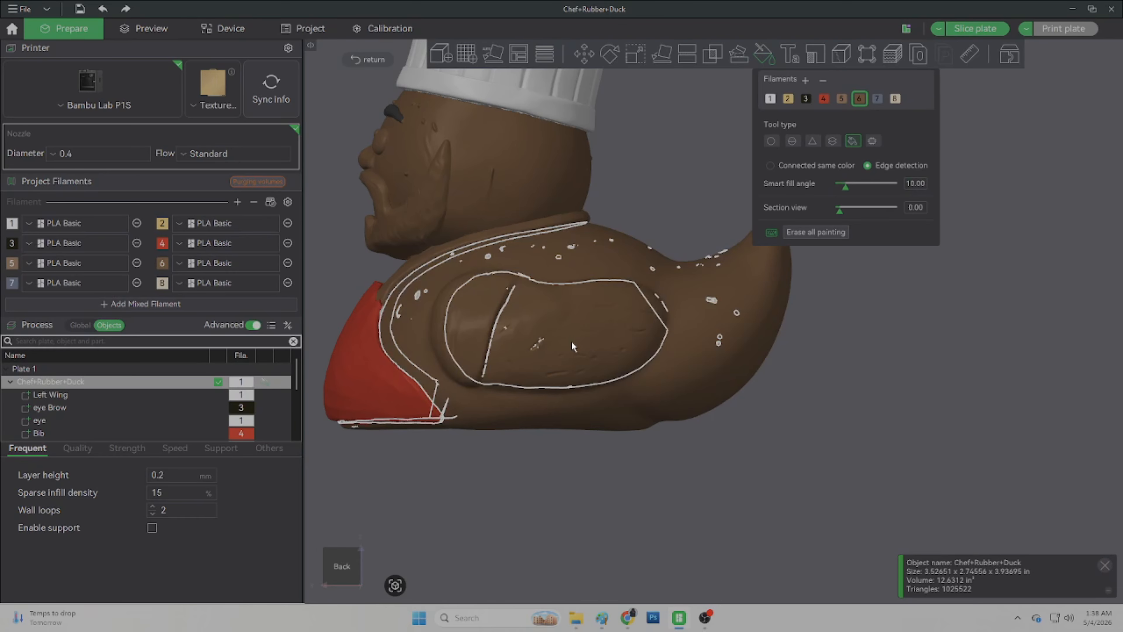
key(ctrl+z)
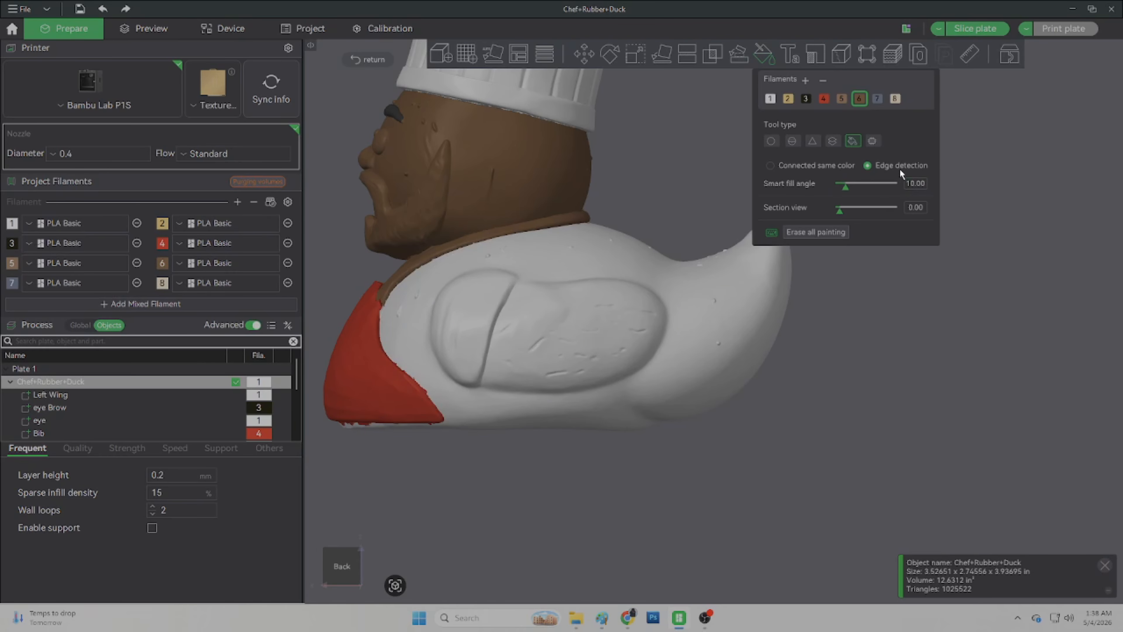
Step: Try the wing fill again with a smart fill angle of 6 and undo it
key(ctrl+a)
text(6)
key(Return)
click(577, 341)
key(ctrl+z)
Step: Switch to the Circle brush and paint filament 6 lines along the wing's lower and front edges
click(770, 144)
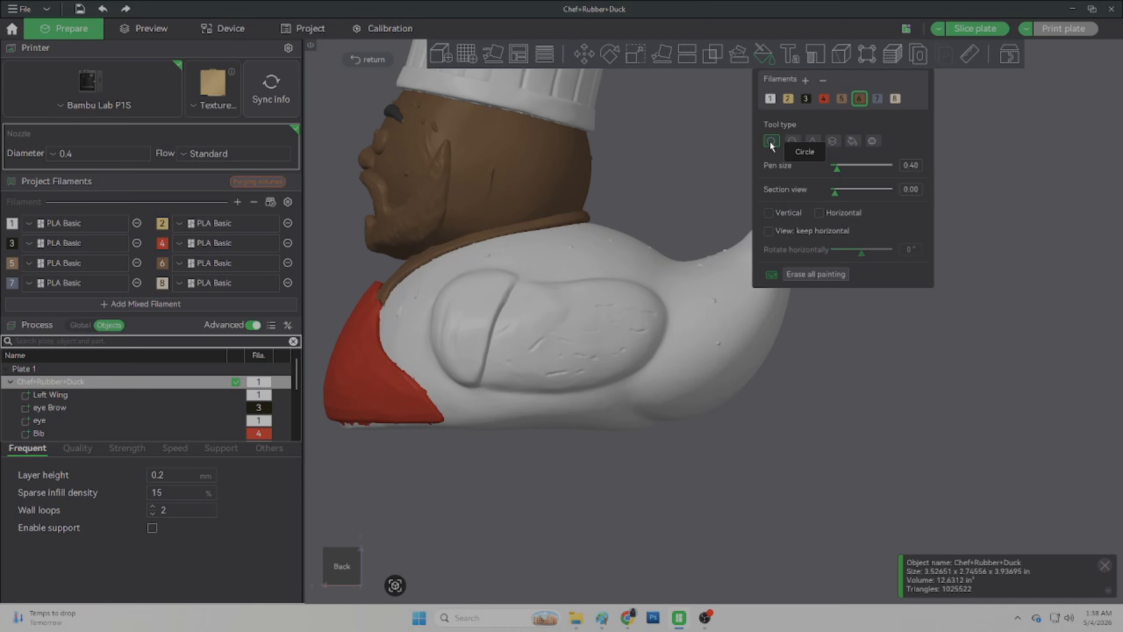
scroll(609, 317, up, 3)
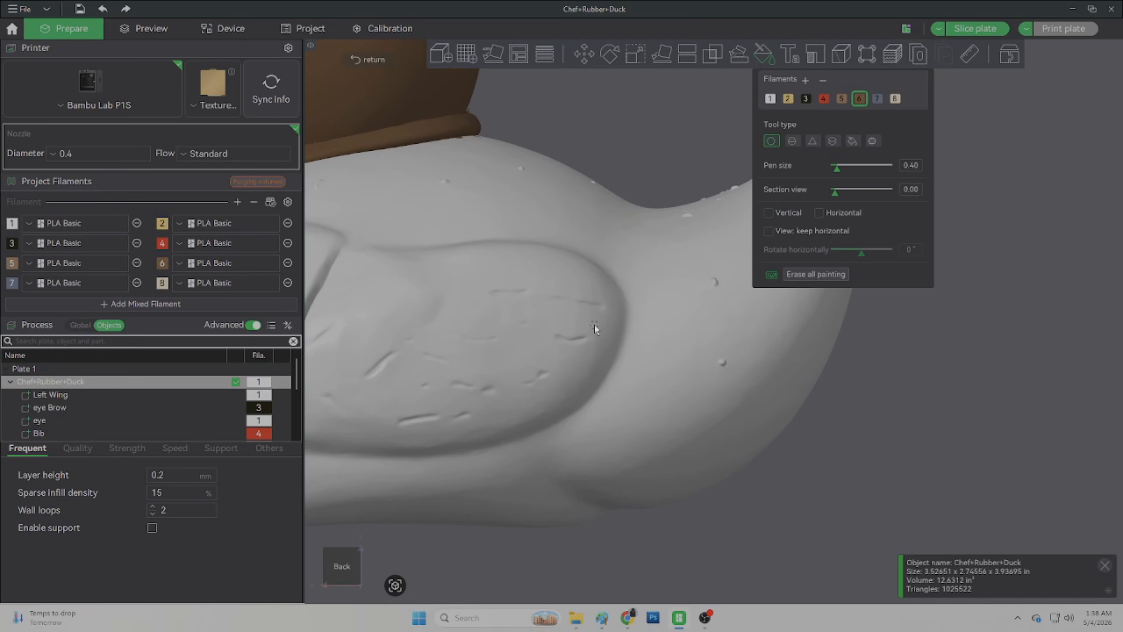
scroll(500, 371, down, 3)
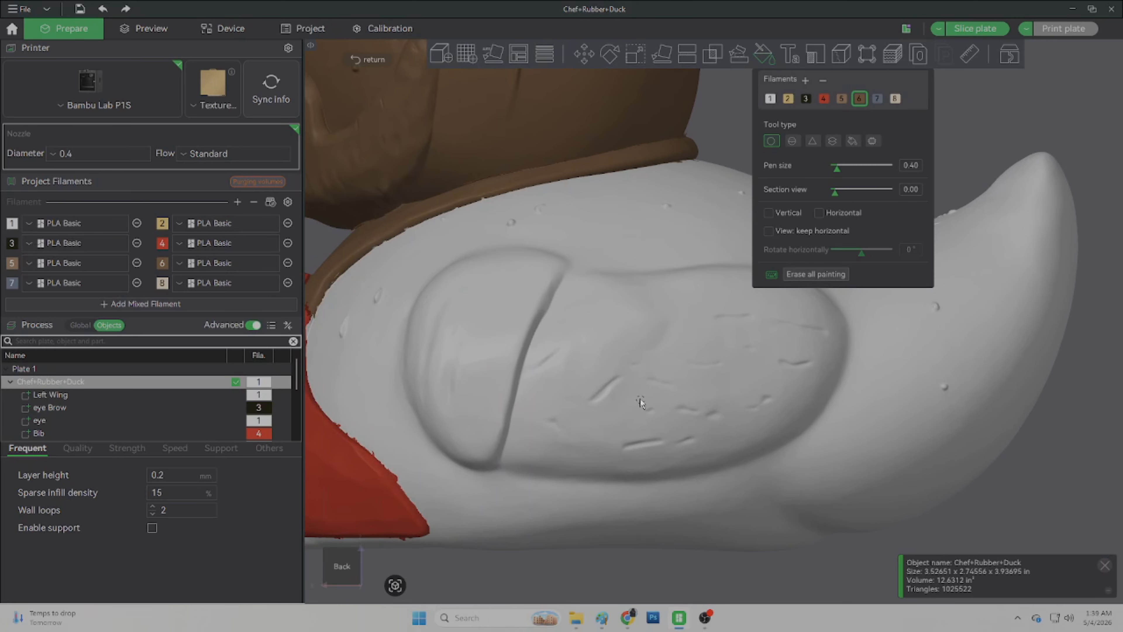
scroll(619, 376, up, 5)
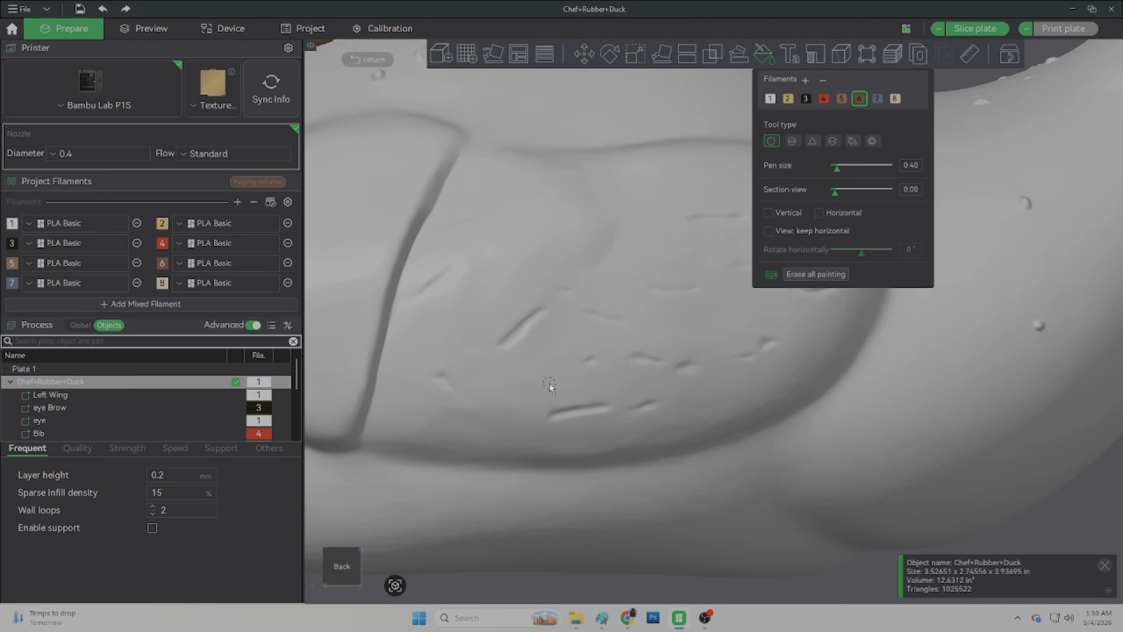
middle_drag(549, 385, 611, 252)
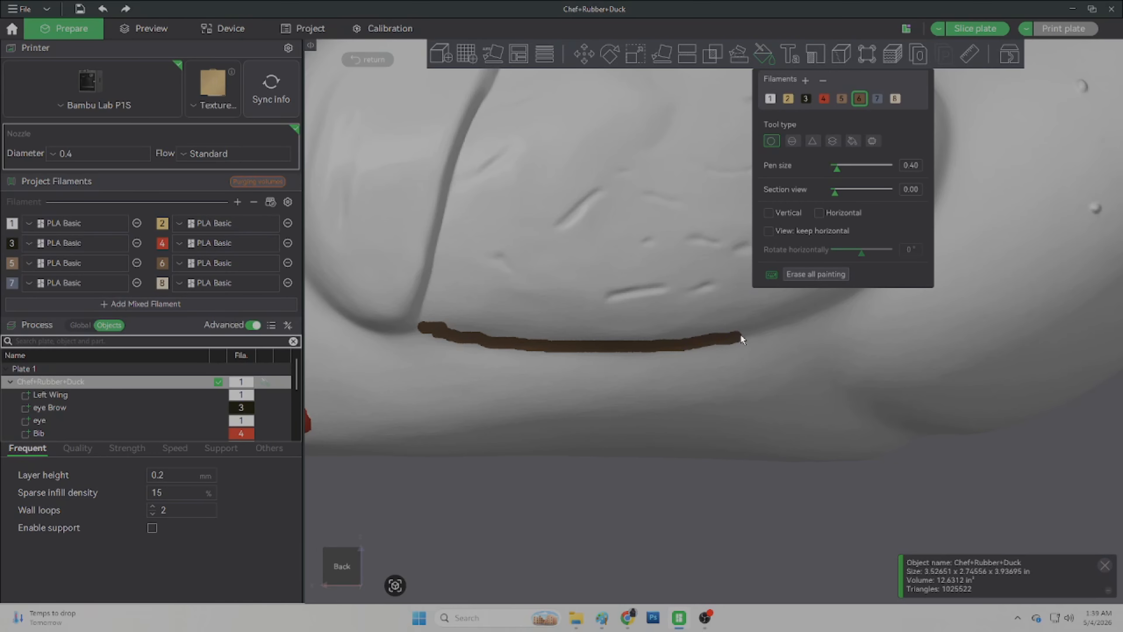
mouse_move(803, 319)
middle_down()
mouse_move(481, 407)
mouse_move(487, 422)
middle_up()
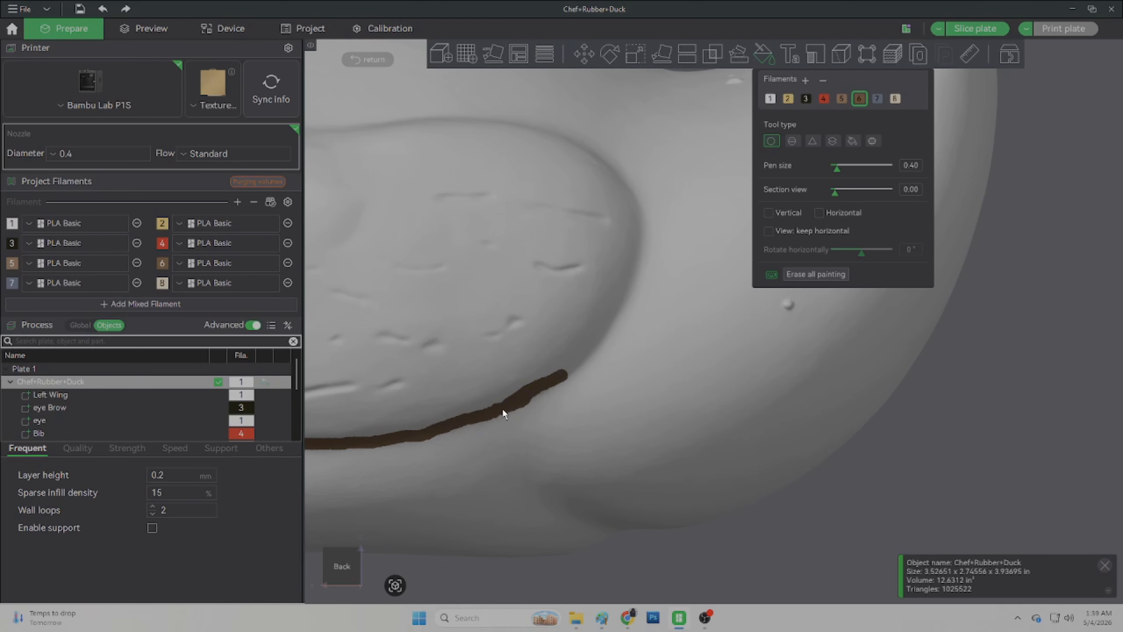
scroll(609, 309, up, 3)
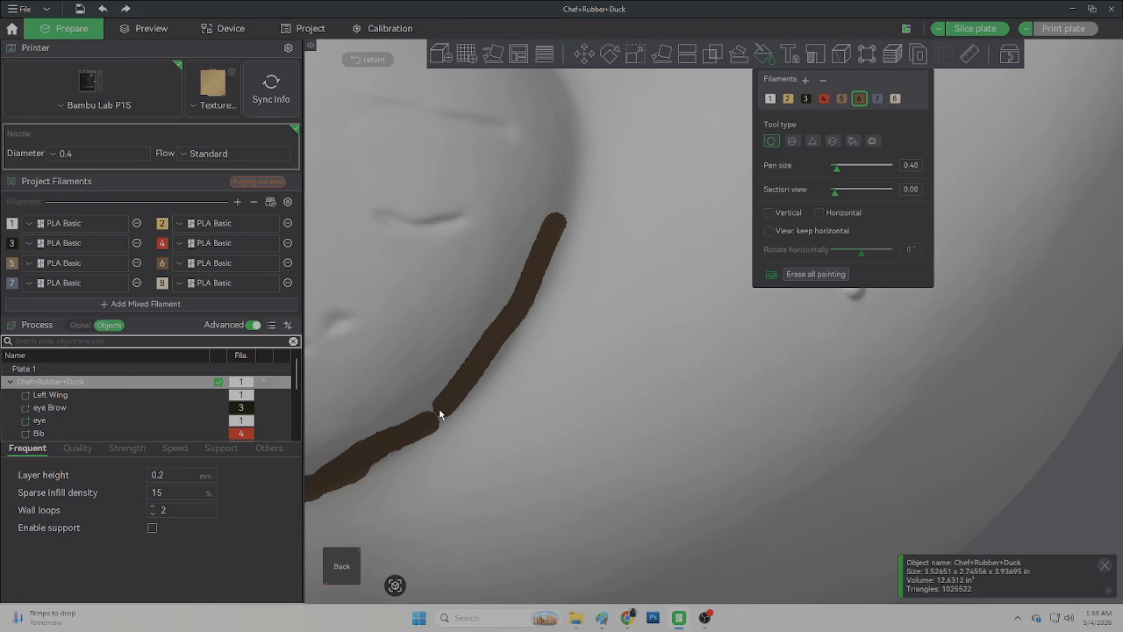
middle_drag(484, 231, 512, 425)
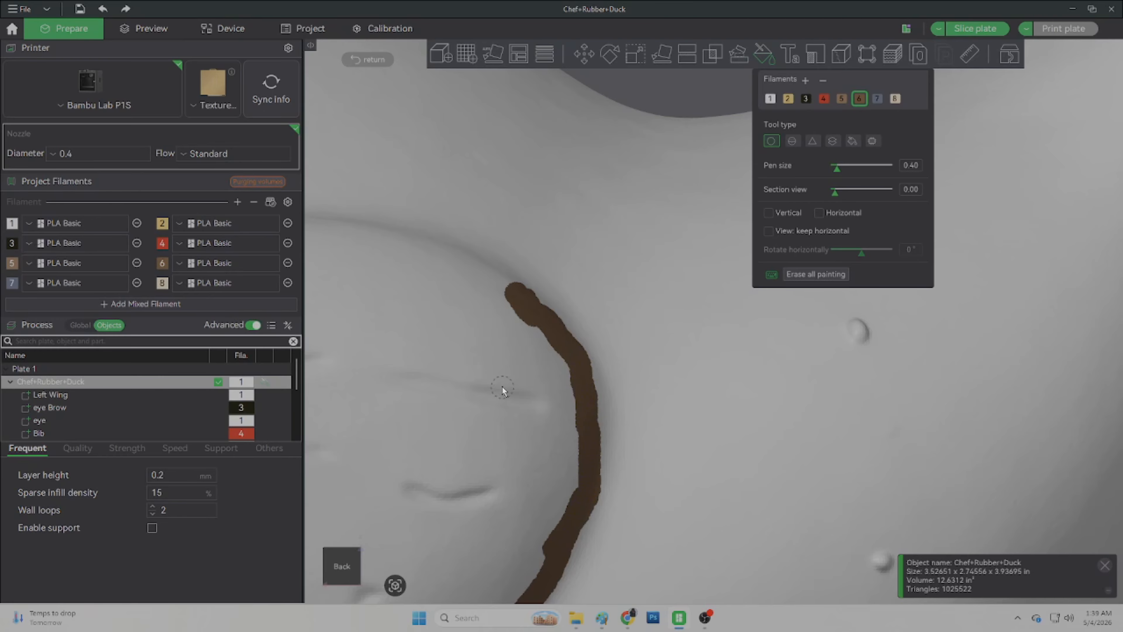
scroll(492, 365, down, 10)
mouse_move(1008, 466)
mouse_down()
mouse_move(987, 461)
mouse_move(985, 485)
mouse_up()
middle_drag(543, 459, 637, 419)
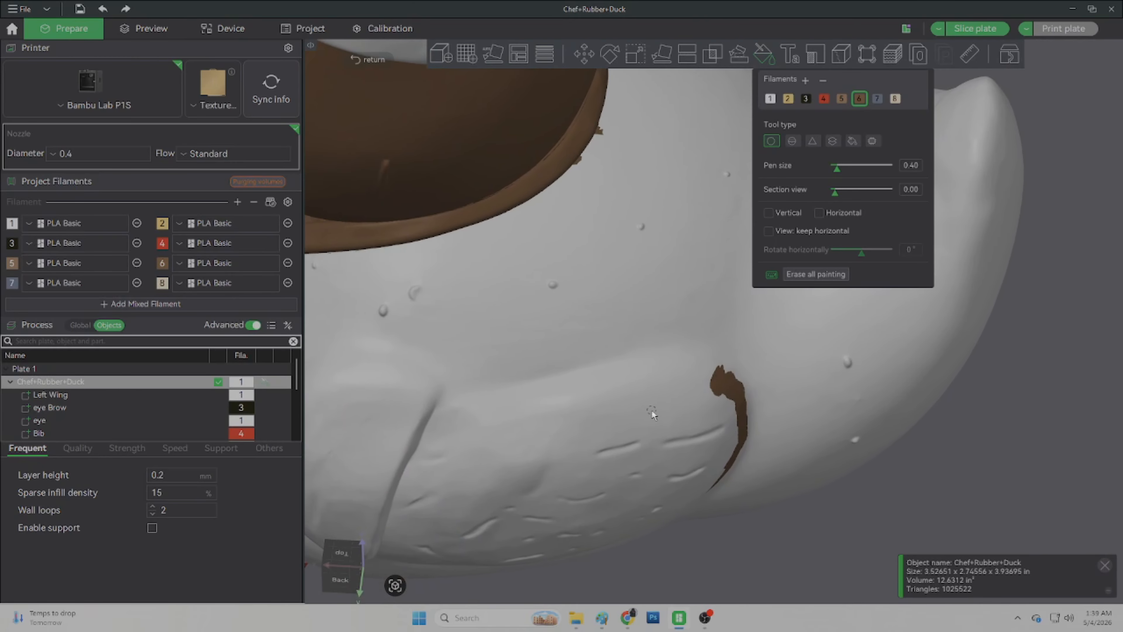
Step: Paint the remaining filament 6 outline lines across the top and side of the wing area
scroll(553, 380, up, 8)
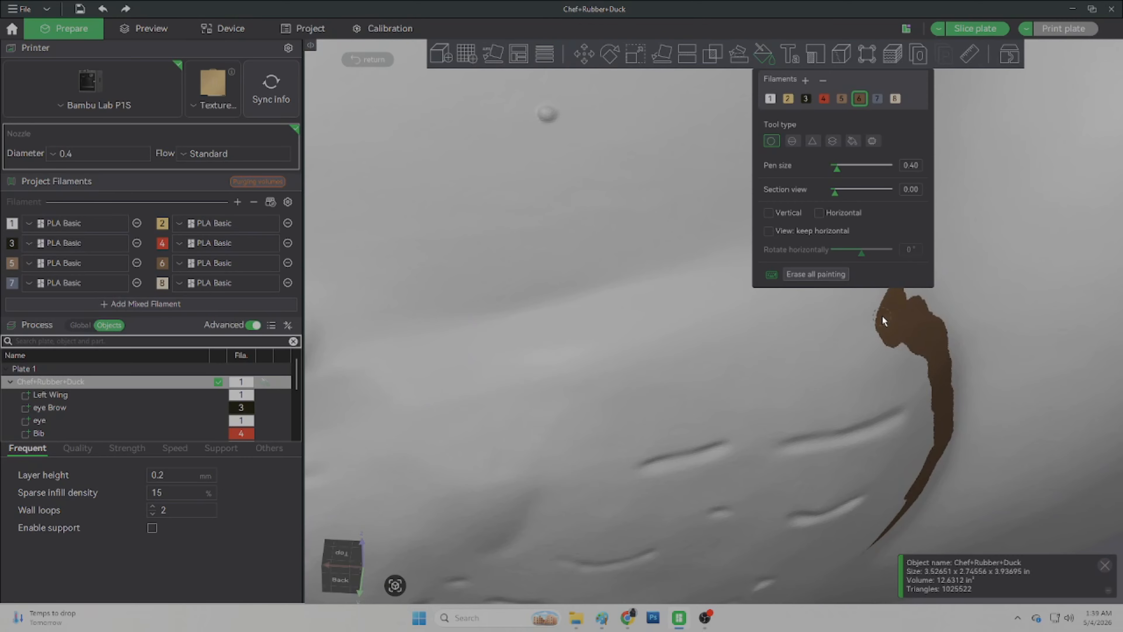
drag(792, 360, 774, 361)
drag(597, 367, 822, 332)
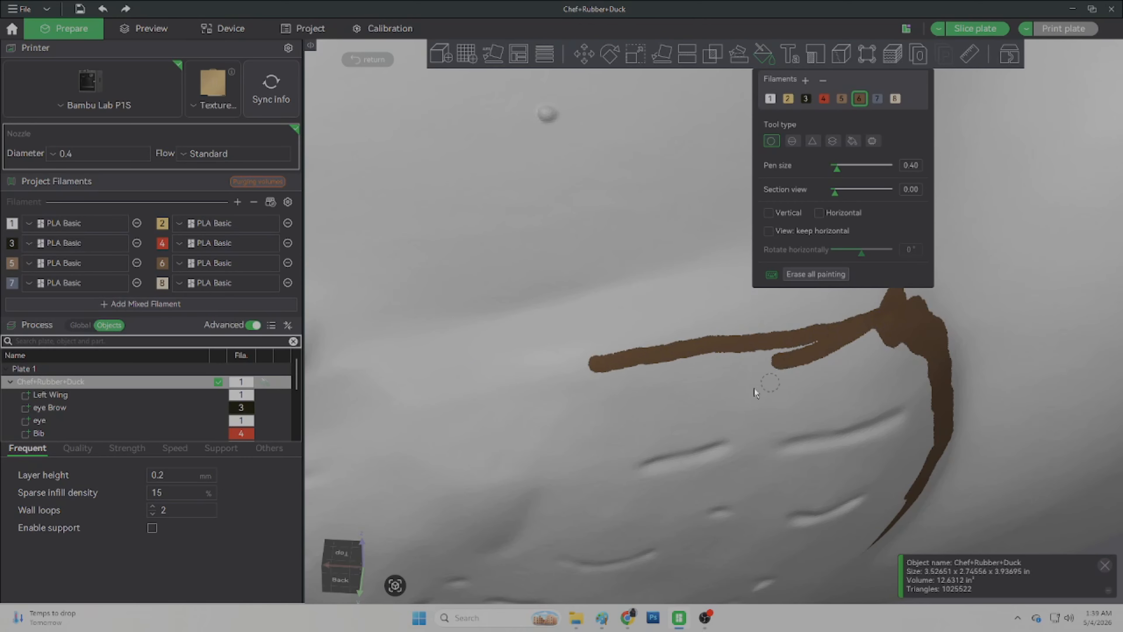
middle_drag(600, 422, 805, 375)
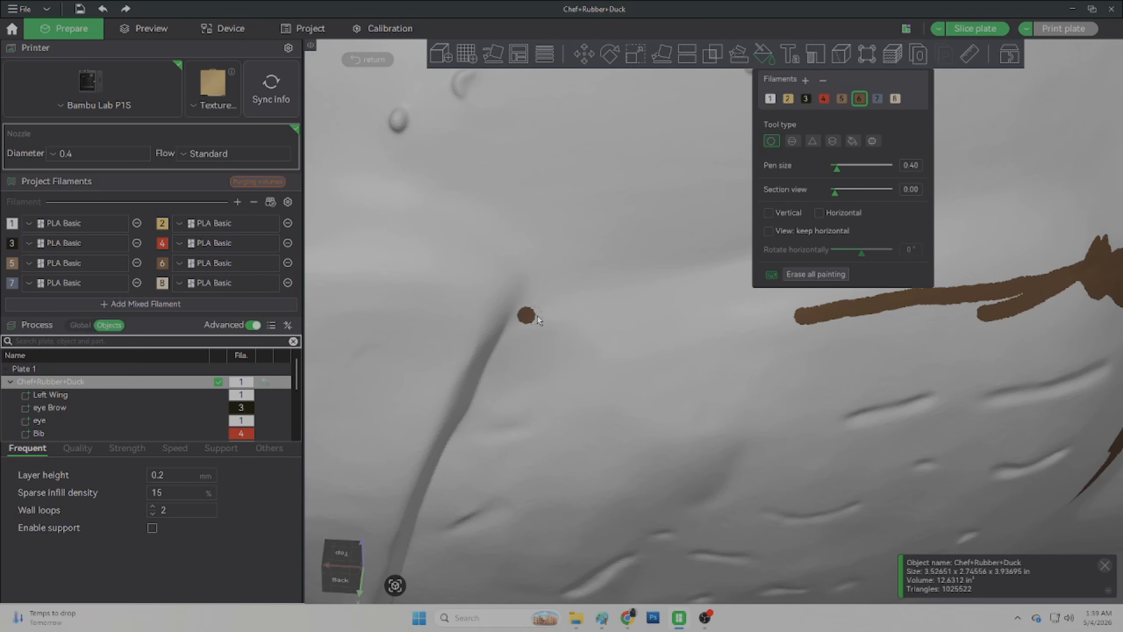
drag(538, 317, 763, 322)
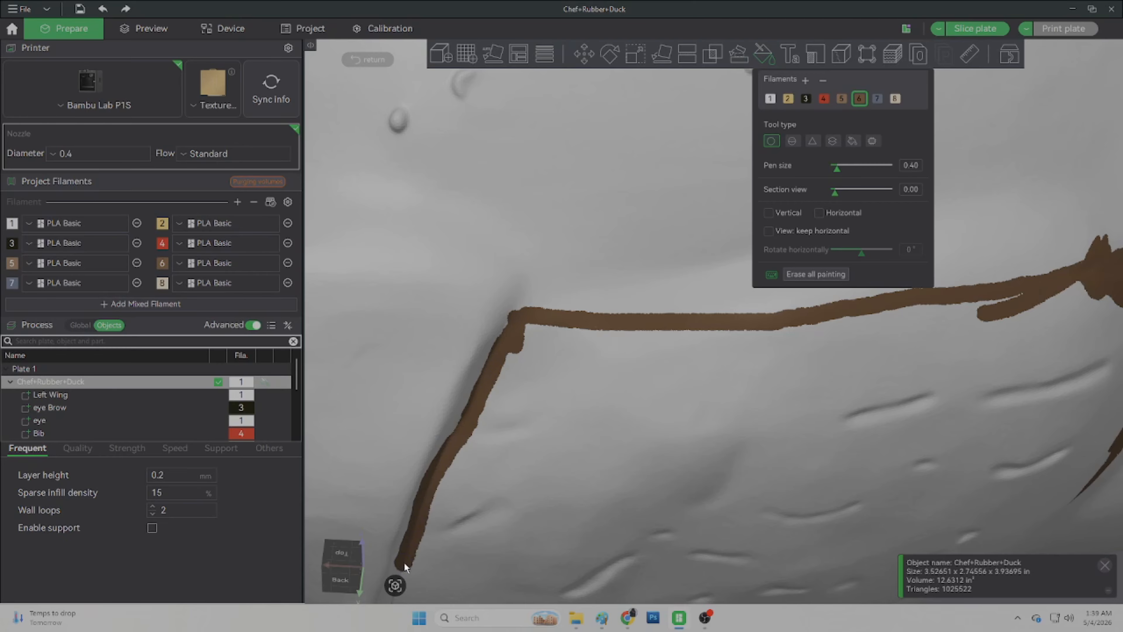
middle_drag(405, 563, 533, 331)
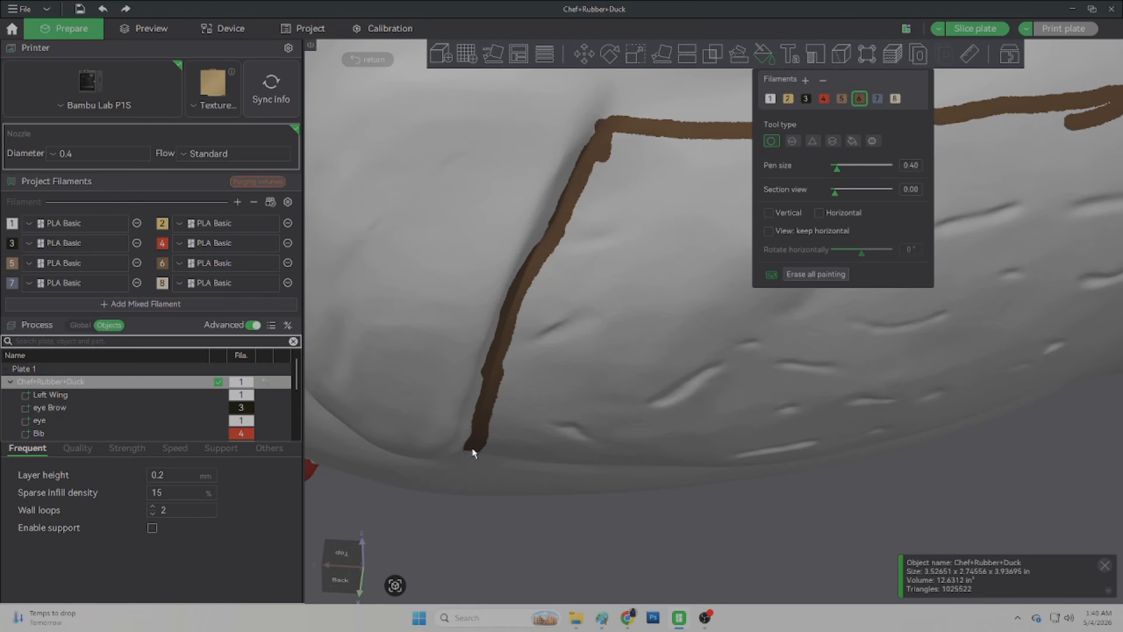
mouse_move(722, 553)
mouse_down()
mouse_move(700, 394)
mouse_move(774, 444)
mouse_move(589, 479)
mouse_up()
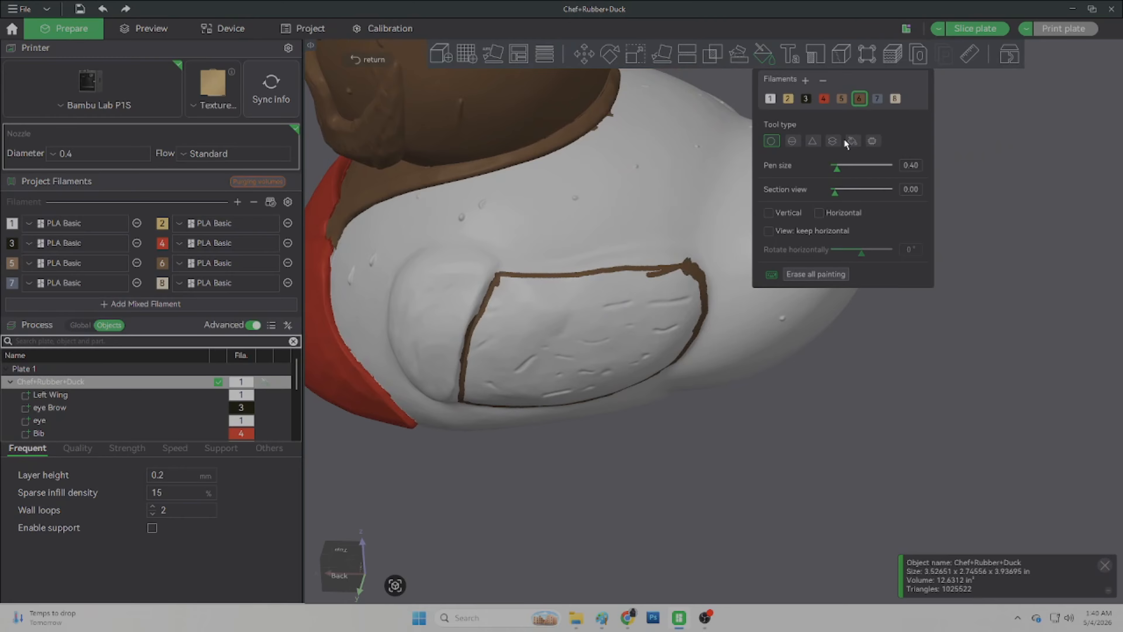
Step: Fill the outlined wing area with filament 6 using the Fill tool in Connected same color mode
click(852, 140)
click(770, 165)
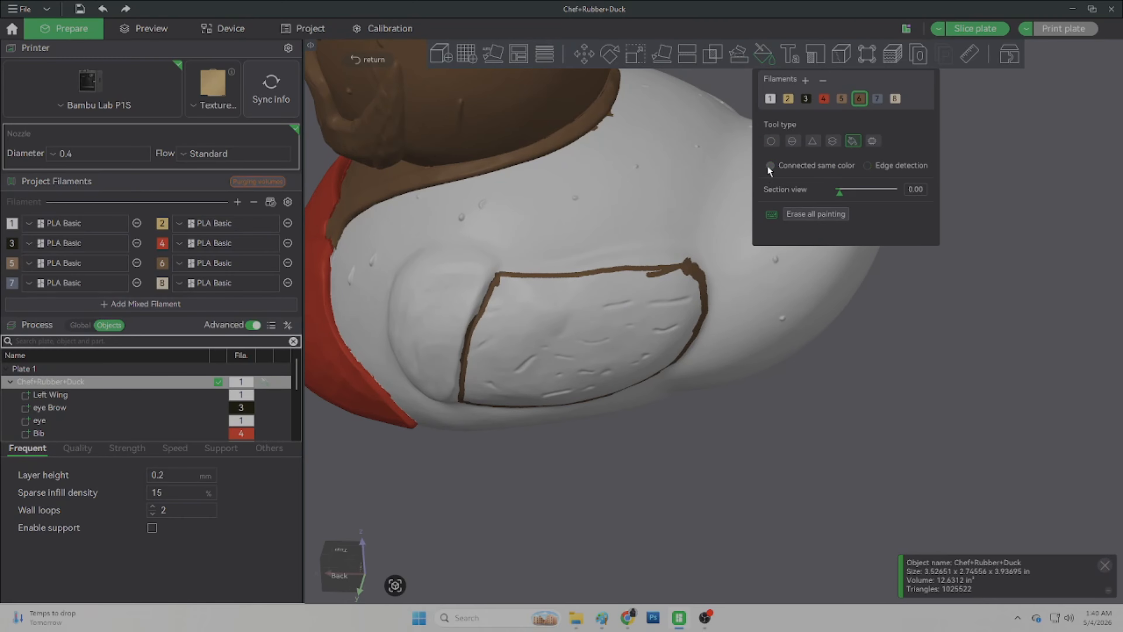
click(598, 337)
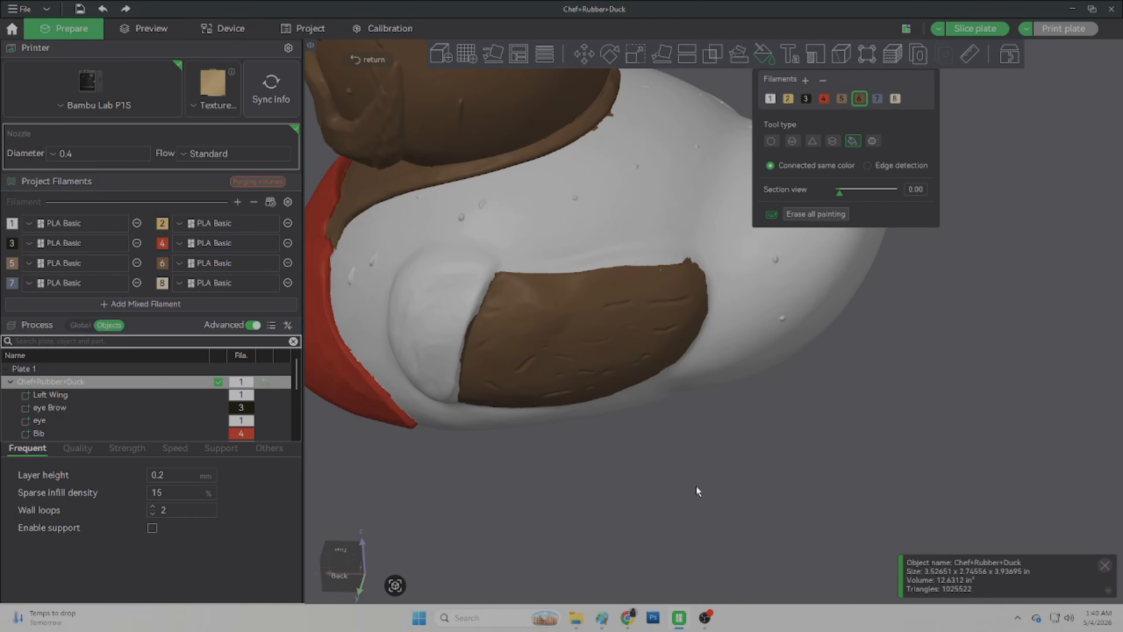
Step: Select filament 4 and the Circle brush, then paint a red border along the brown patch's front and lower edges
click(824, 100)
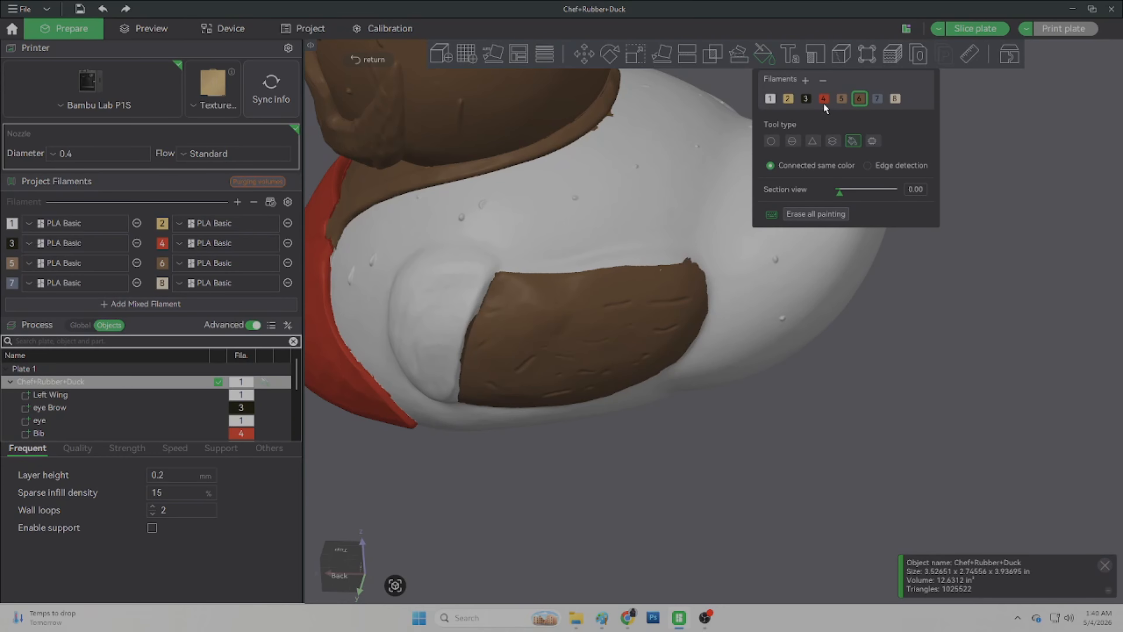
click(770, 141)
scroll(398, 357, up, 5)
scroll(390, 362, down, 5)
scroll(627, 355, up, 8)
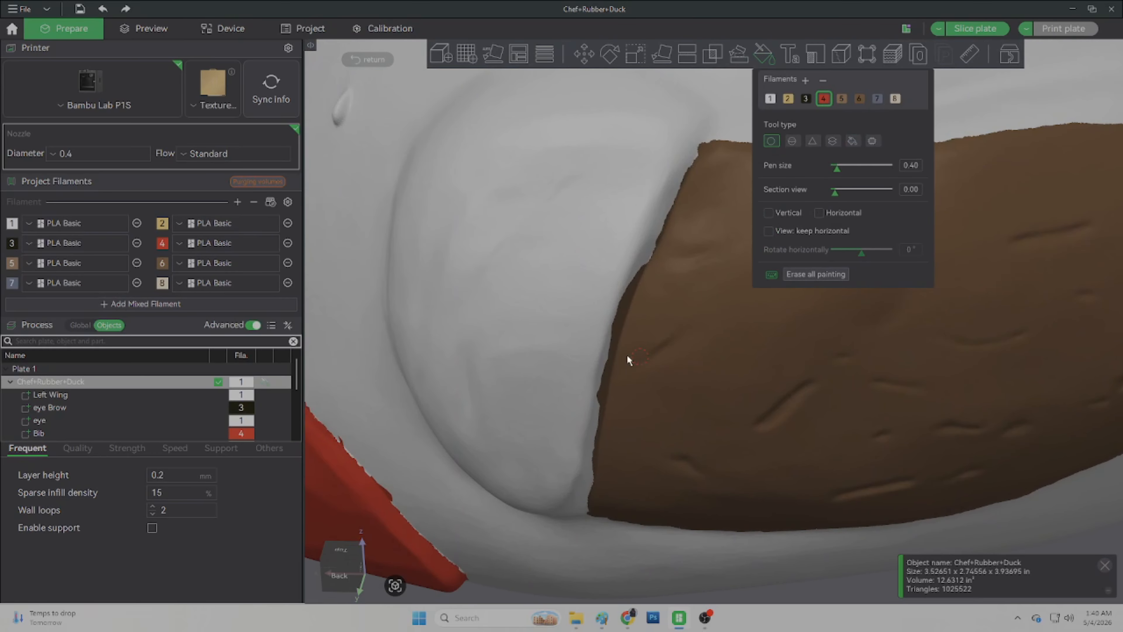
scroll(566, 333, down, 1)
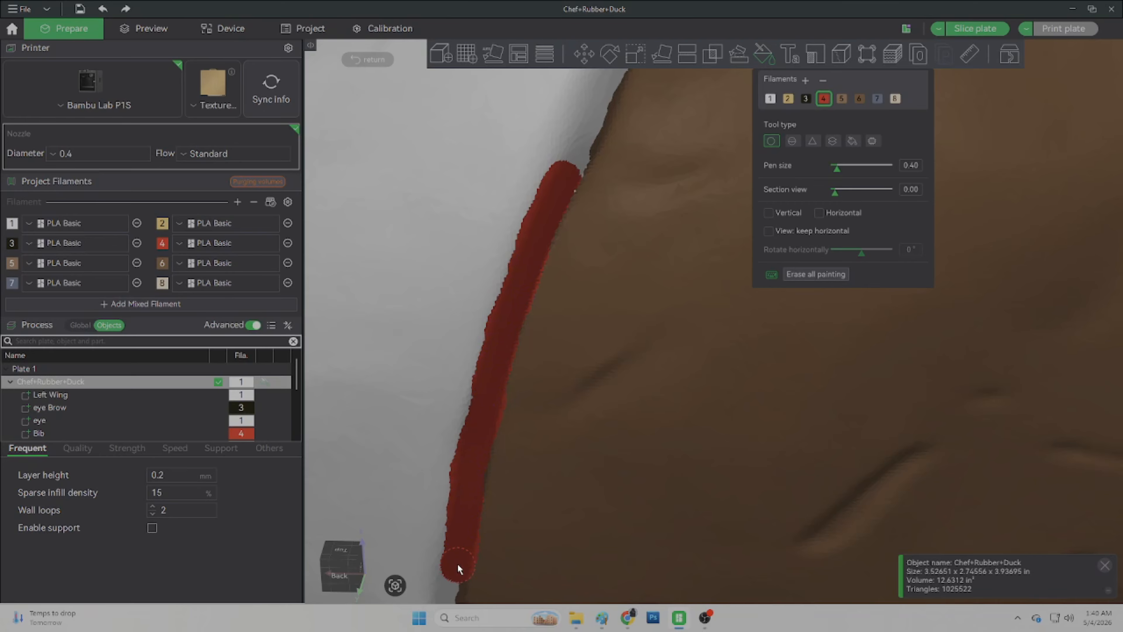
middle_drag(457, 564, 461, 305)
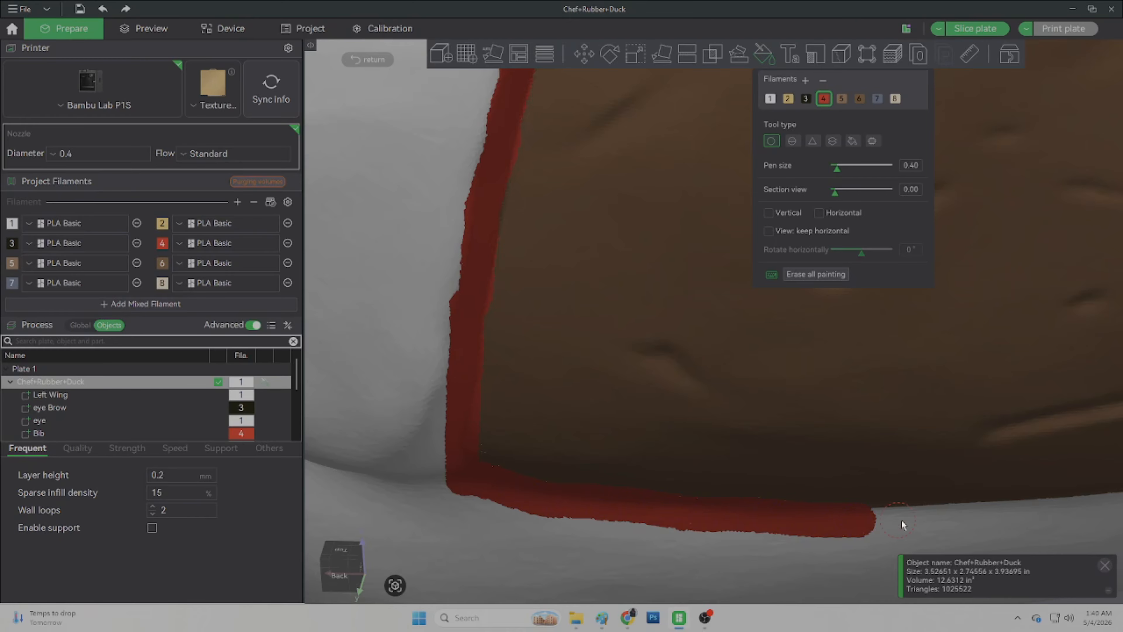
middle_drag(900, 519, 434, 450)
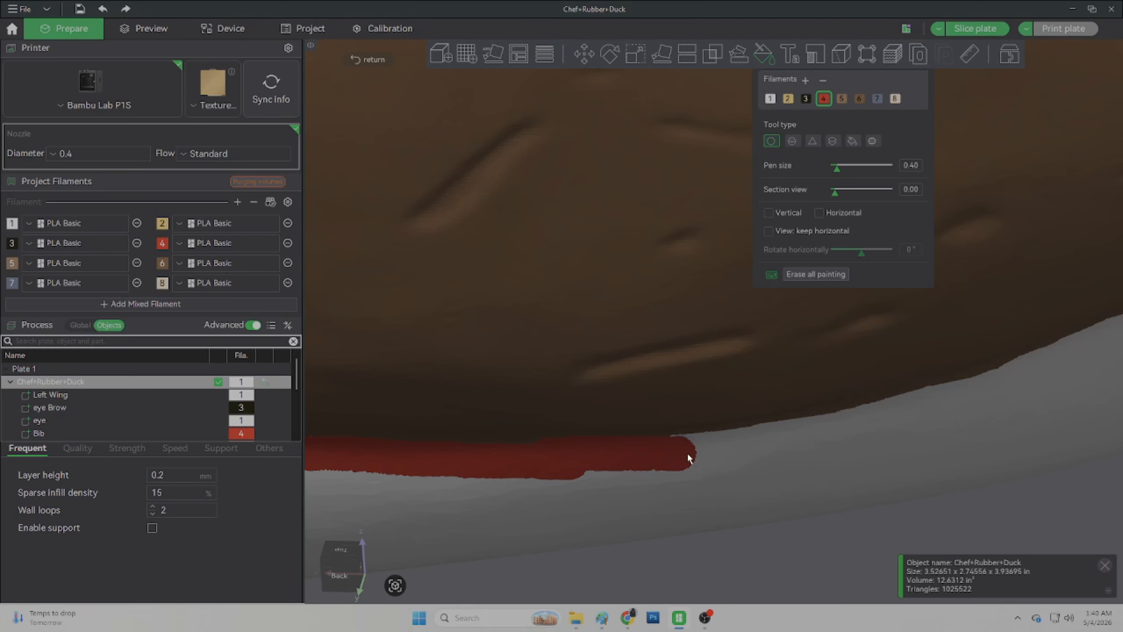
middle_drag(778, 452, 463, 448)
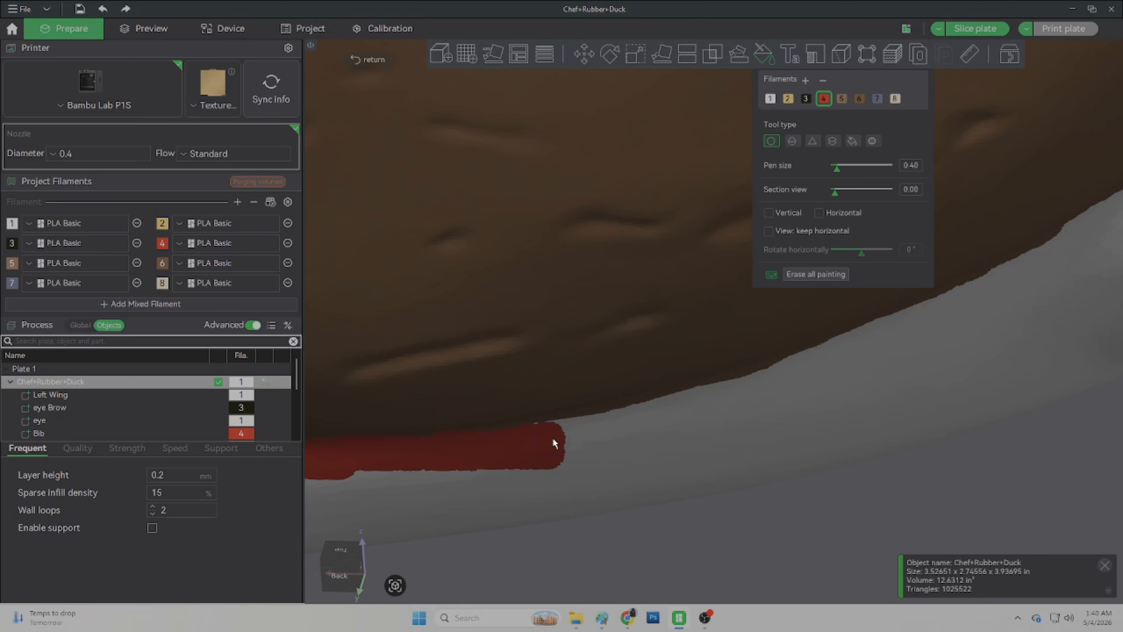
drag(545, 437, 599, 435)
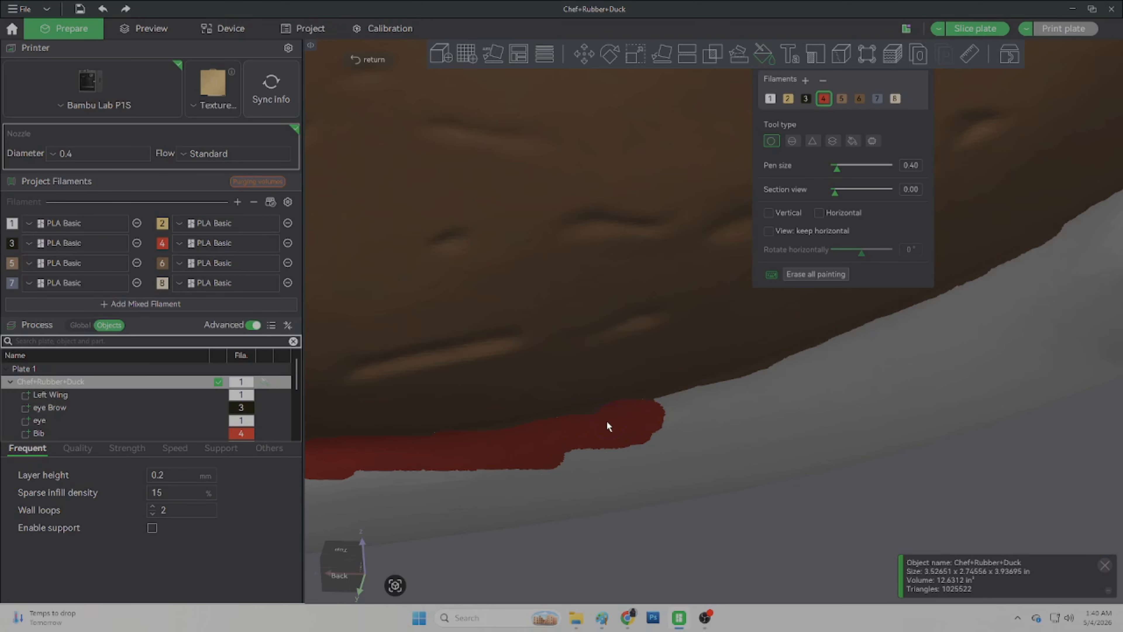
scroll(606, 426, down, 5)
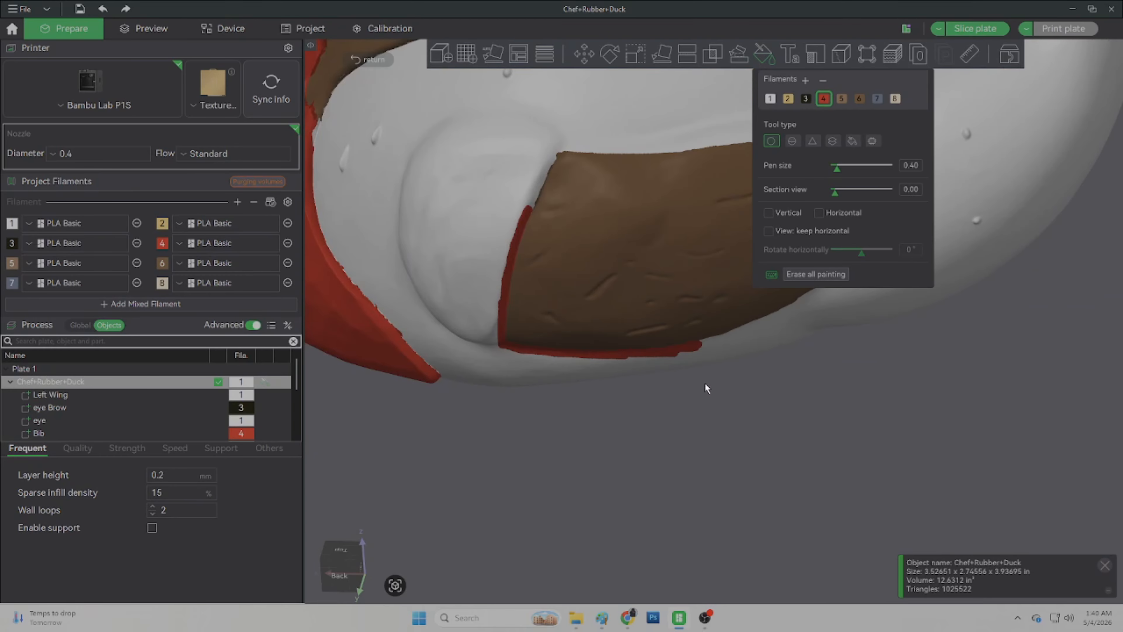
Step: Continue the red filament 4 border along the top edge of the brown wing patch
scroll(632, 225, up, 5)
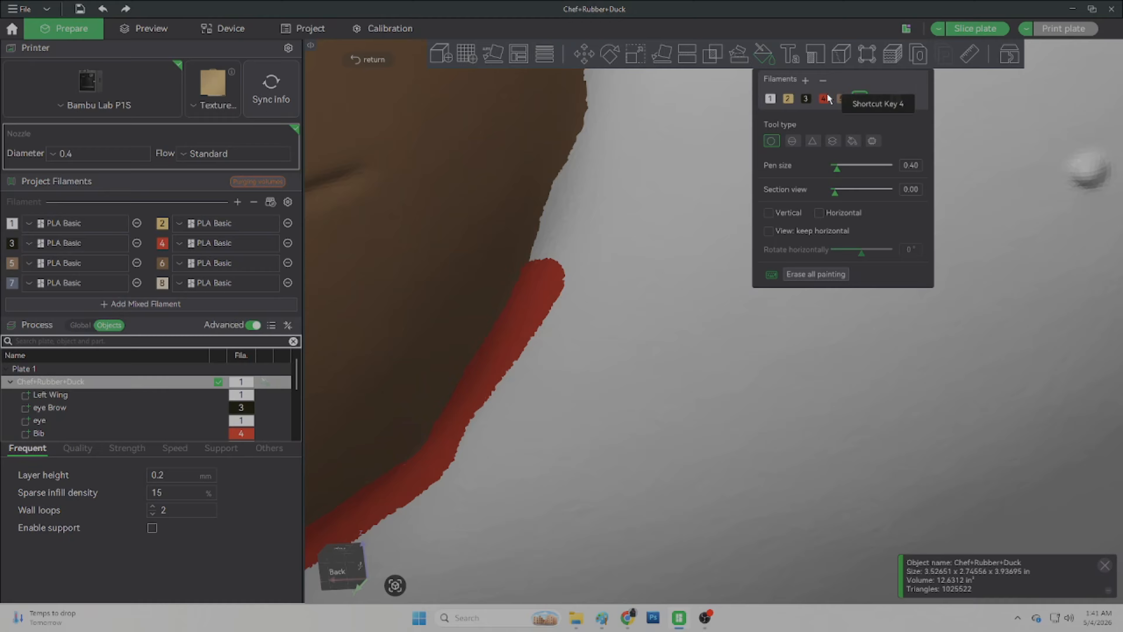
click(824, 98)
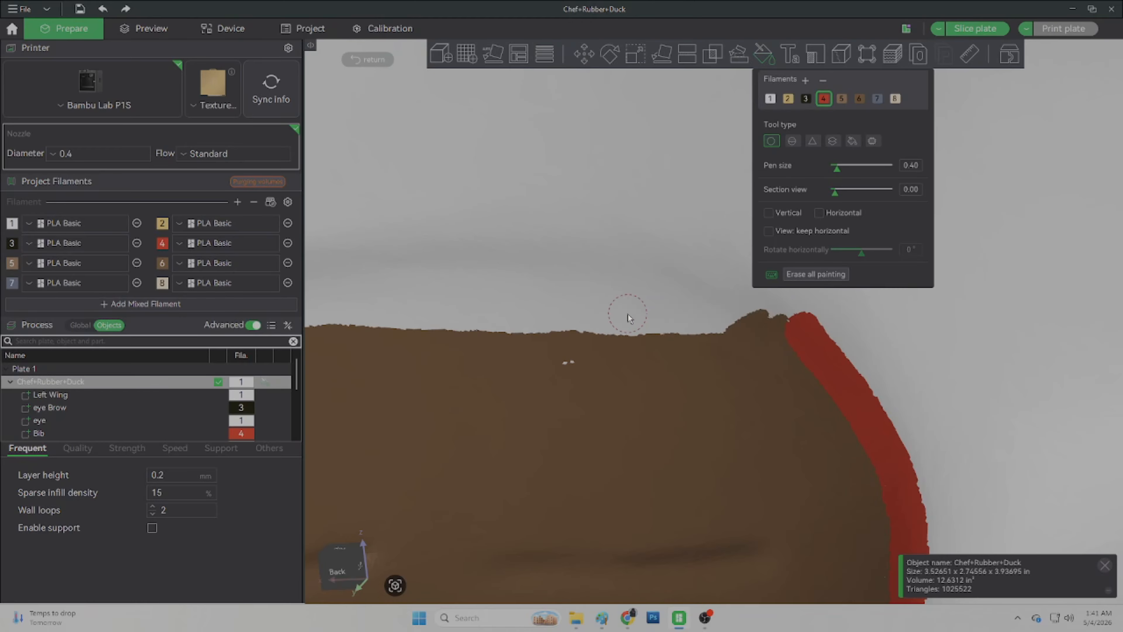
drag(813, 319, 619, 316)
middle_drag(619, 318, 870, 321)
drag(787, 301, 421, 321)
middle_drag(420, 321, 565, 184)
drag(574, 191, 502, 429)
scroll(518, 422, down, 5)
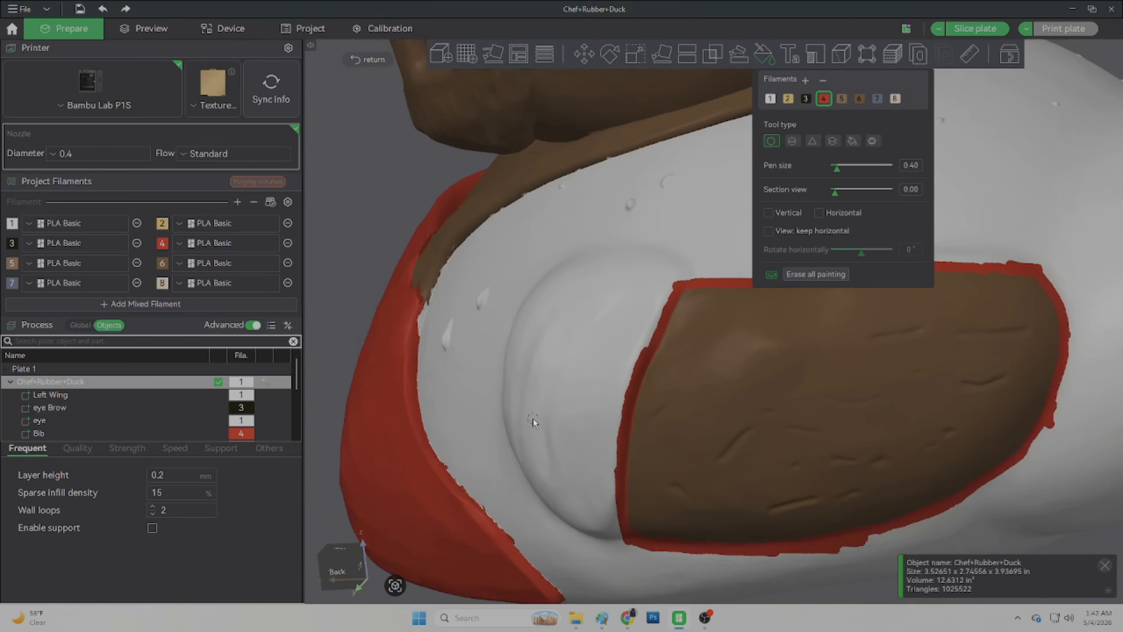
mouse_move(820, 549)
mouse_down()
mouse_move(783, 549)
mouse_move(826, 545)
mouse_up()
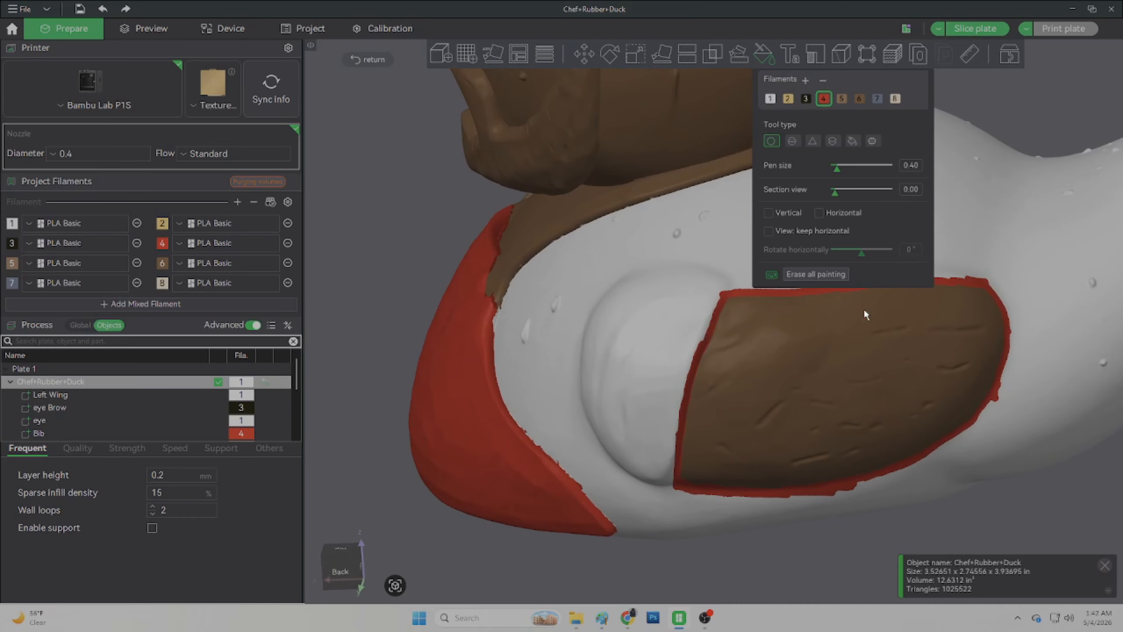
Step: Switch the Fill tool to Edge detection with a smart fill angle of 20 and fill the body with red filament 4
click(852, 140)
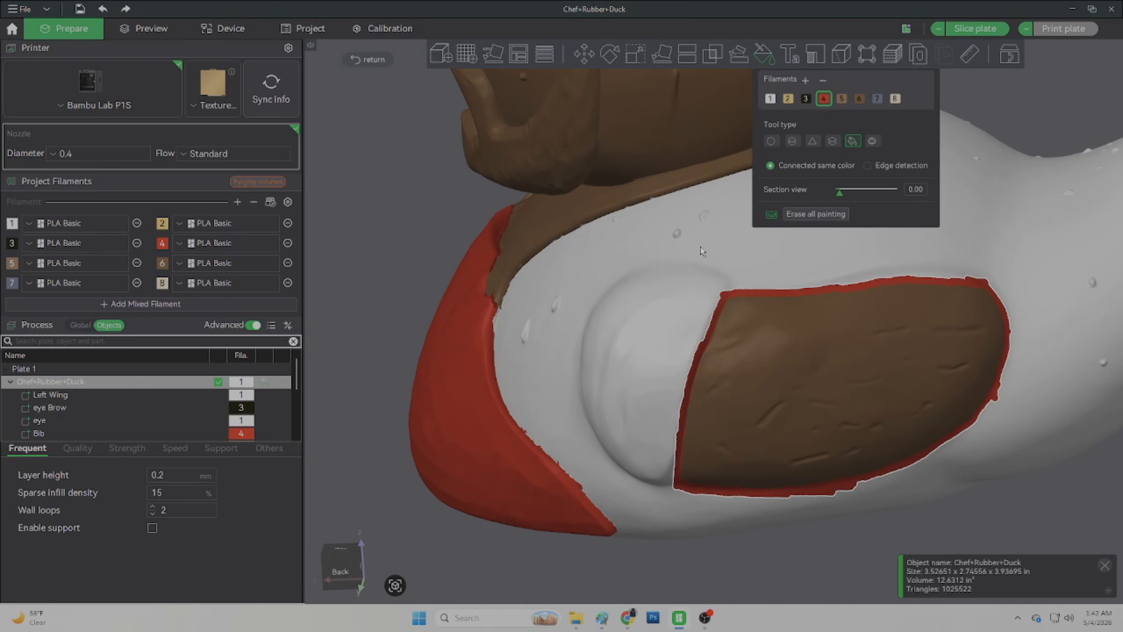
click(869, 166)
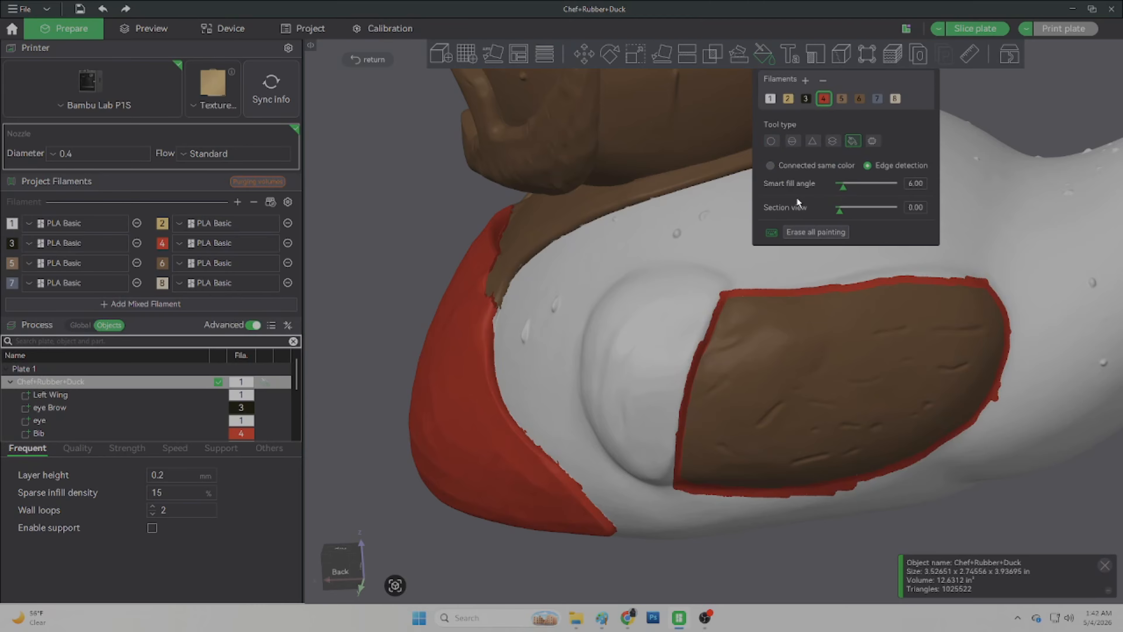
click(916, 185)
click(912, 183)
key(BackSpace)
key(BackSpace)
key(BackSpace)
key(BackSpace)
text(20)
key(Return)
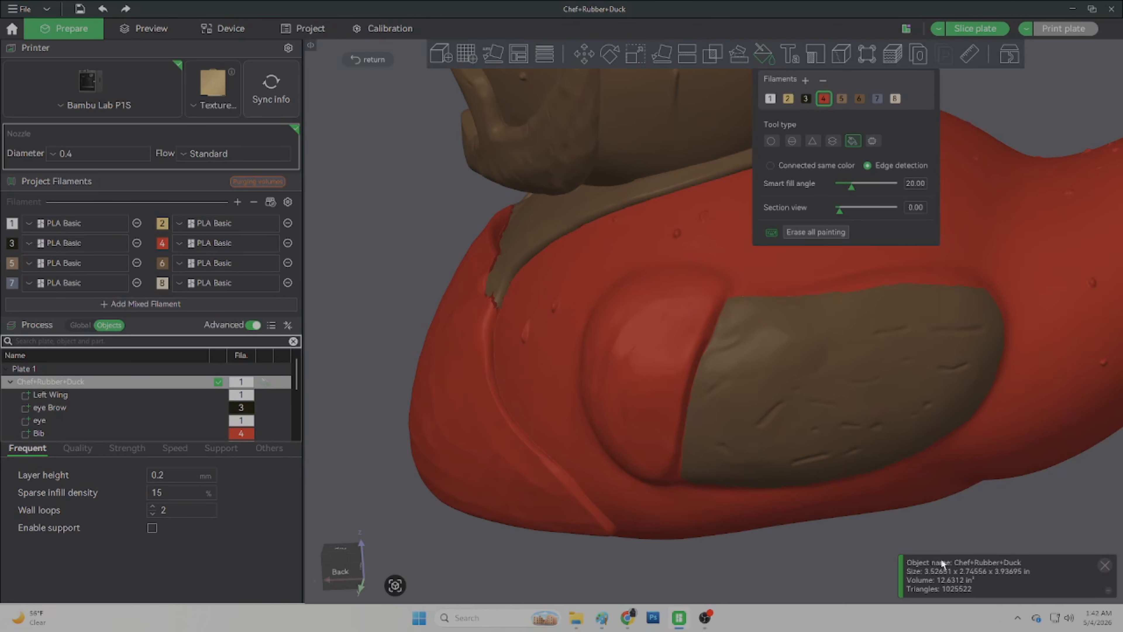
Step: Fill the apron front of the body with white filament 1
scroll(876, 529, down, 8)
drag(874, 529, 543, 427)
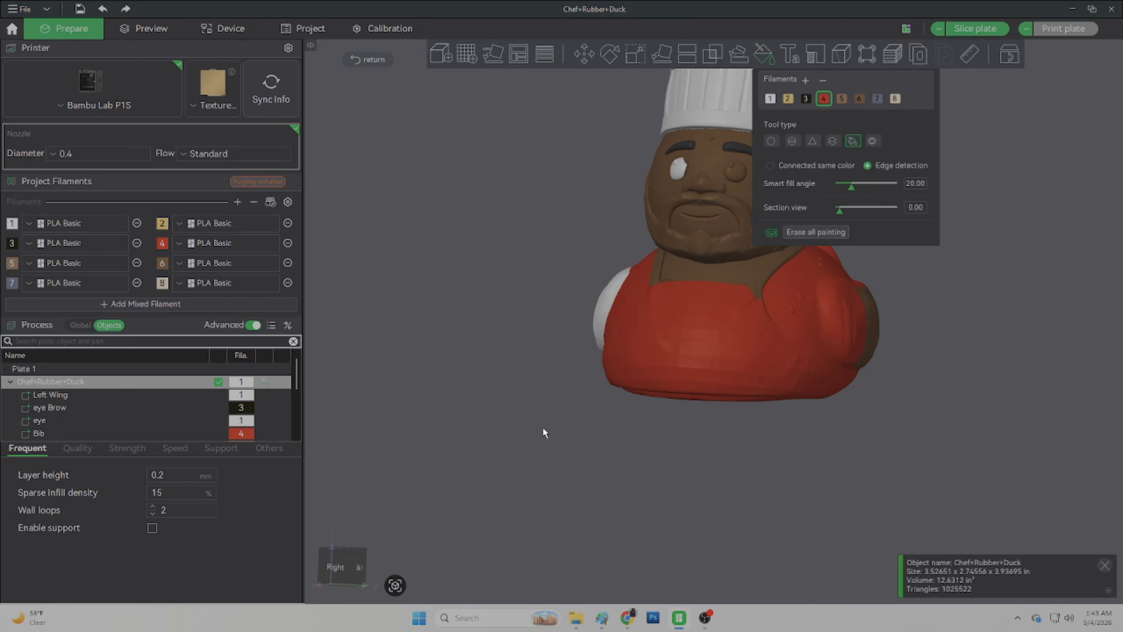
click(769, 98)
click(735, 341)
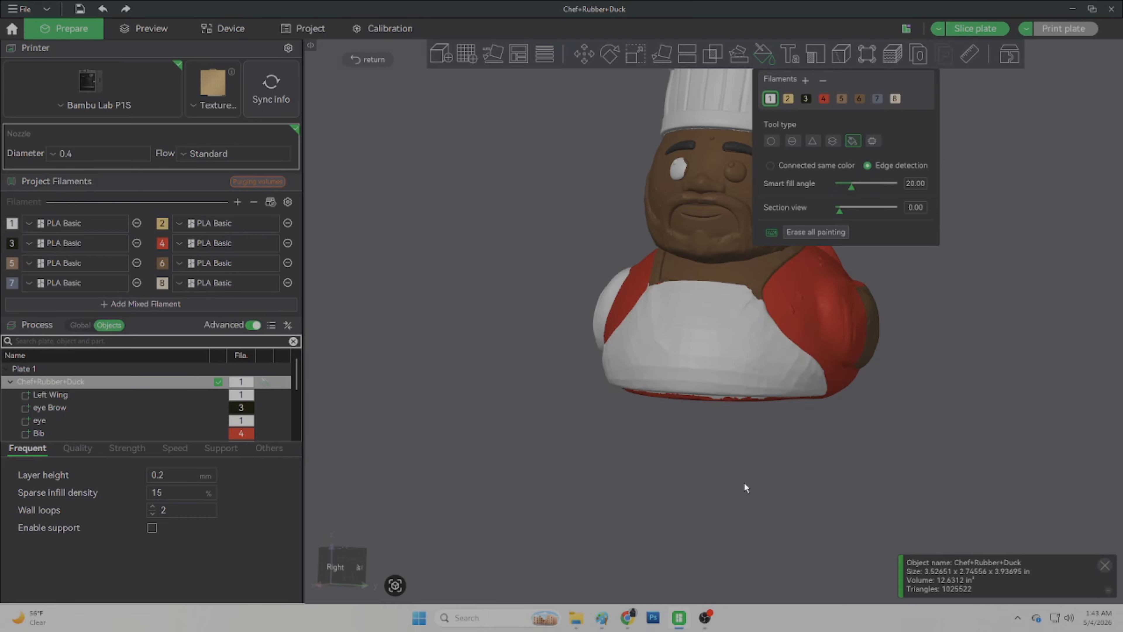
Step: Paint red filament 4 along the apron's lower edge with the Circle brush at pen size 0.10
drag(743, 482, 752, 460)
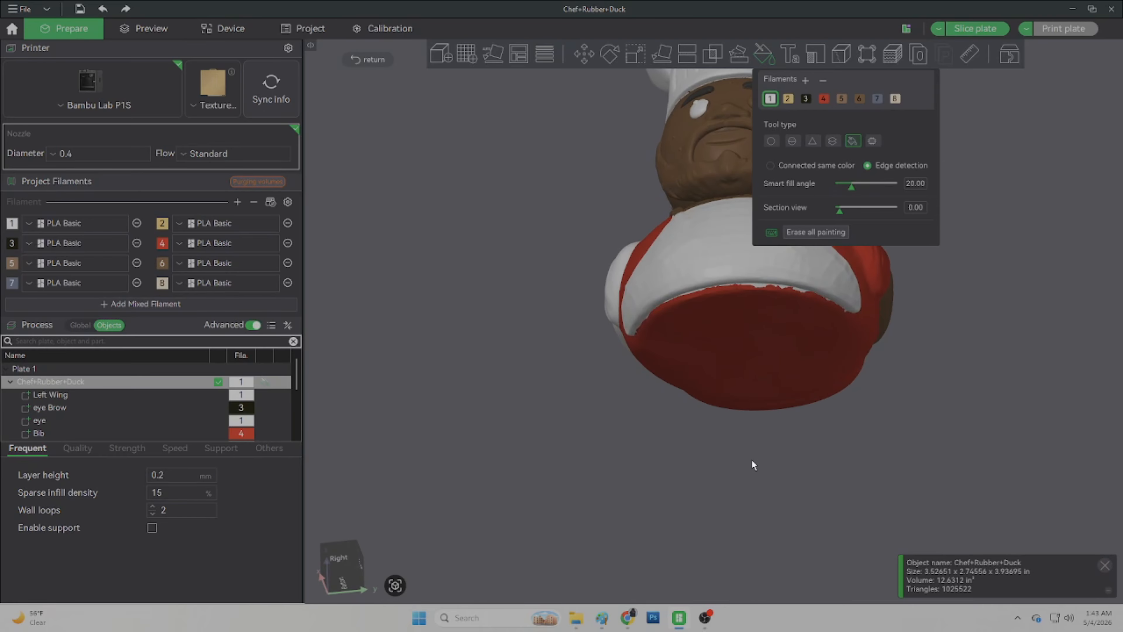
scroll(765, 370, up, 5)
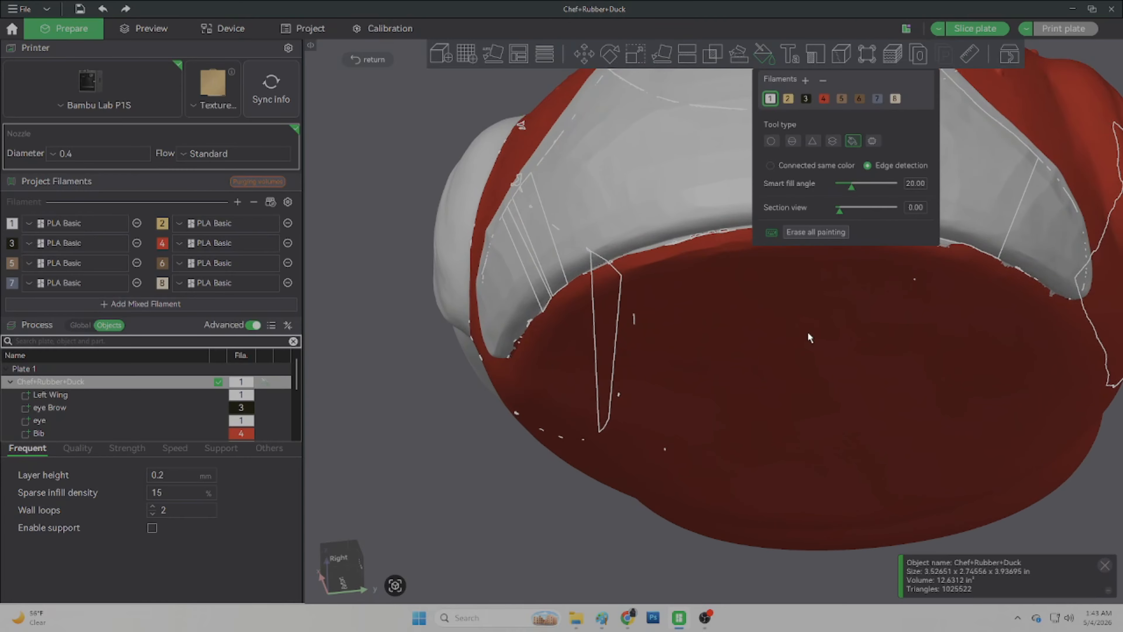
drag(808, 331, 830, 427)
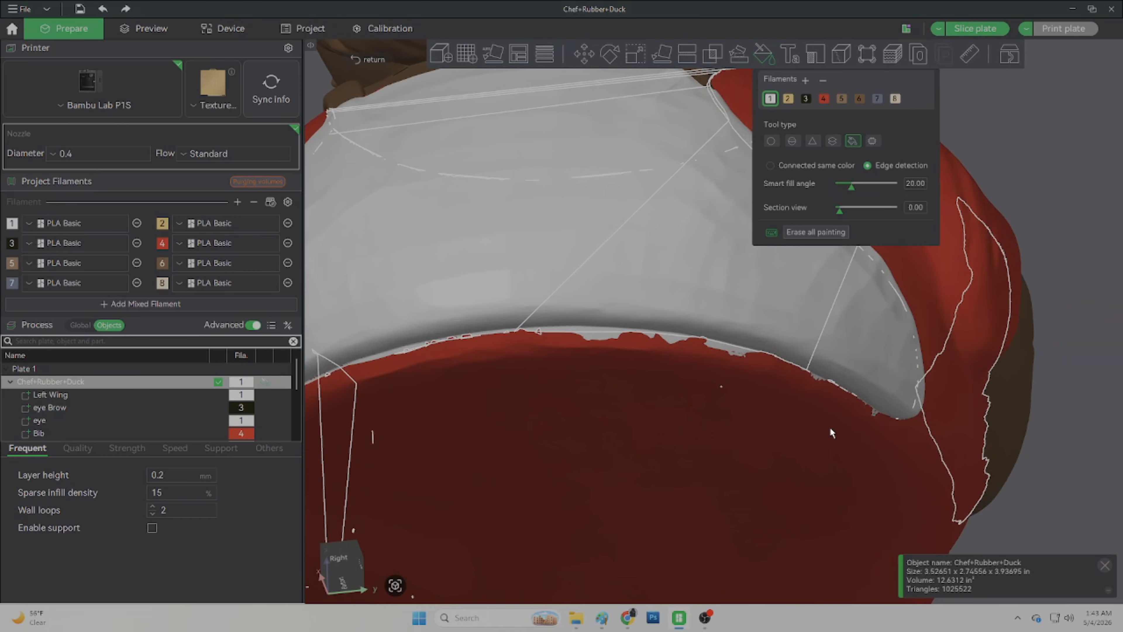
scroll(830, 427, up, 3)
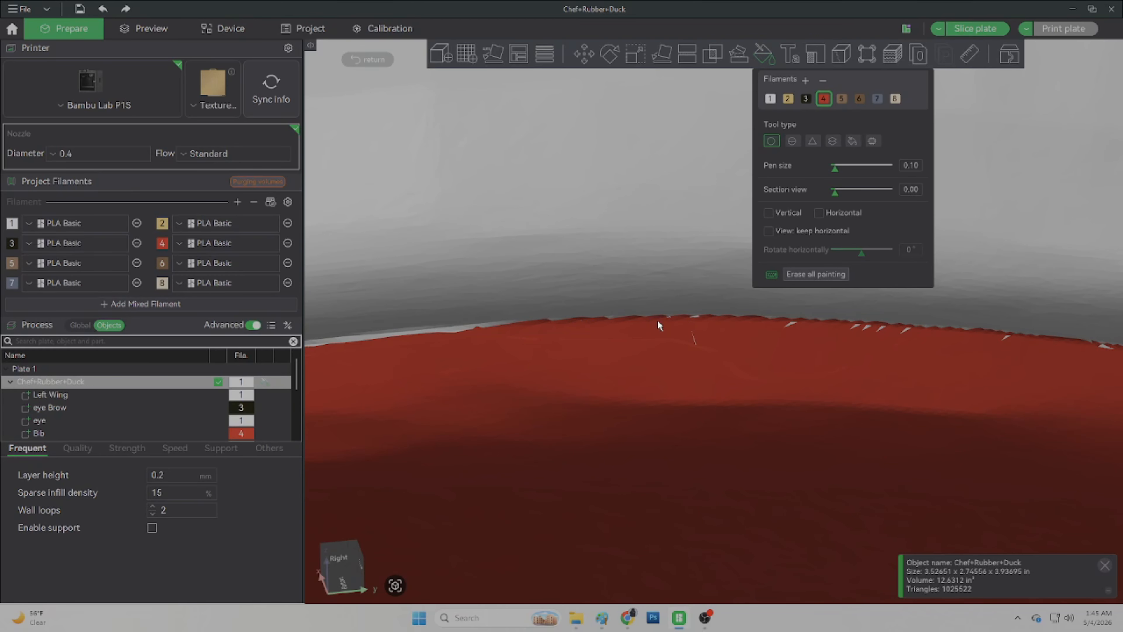
mouse_move(767, 335)
mouse_down()
mouse_move(471, 337)
mouse_move(490, 320)
mouse_up()
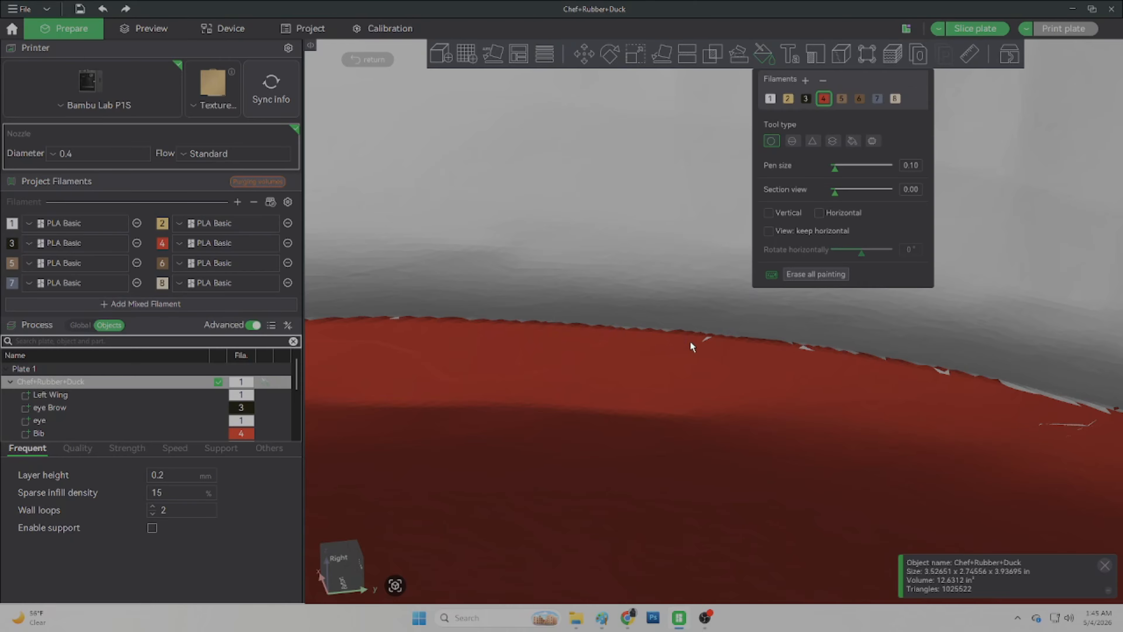
right_drag(806, 352, 538, 335)
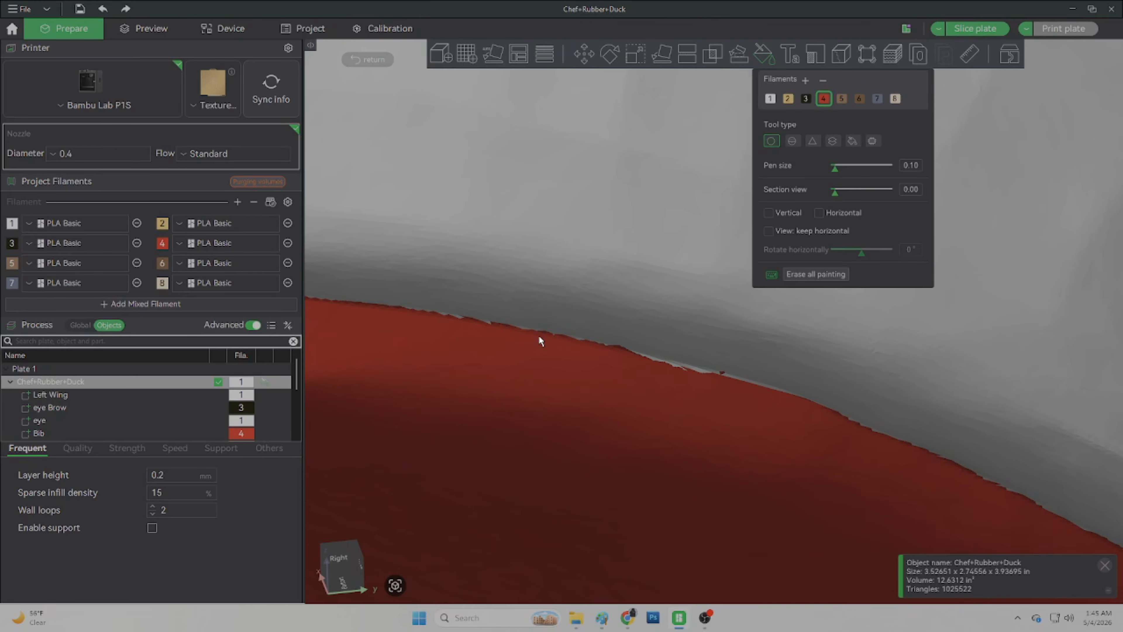
Step: Paint white filament 1 over the stray red spots along the apron's upper edge near the shoulder
scroll(538, 336, down, 10)
drag(728, 463, 742, 492)
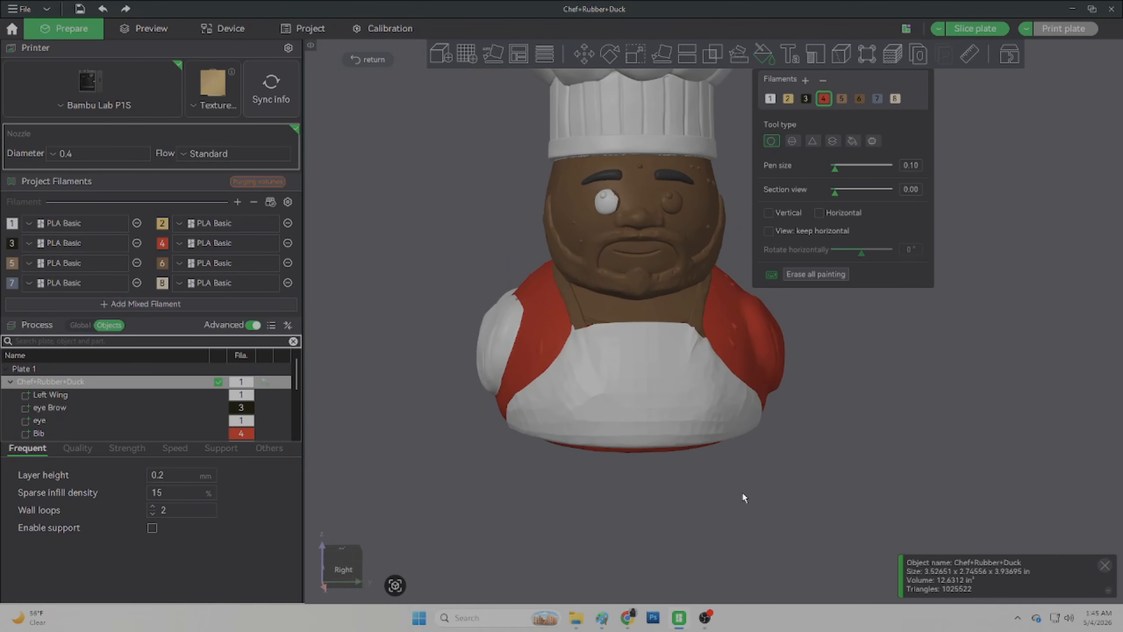
right_drag(918, 432, 809, 516)
scroll(650, 453, up, 6)
drag(645, 424, 561, 453)
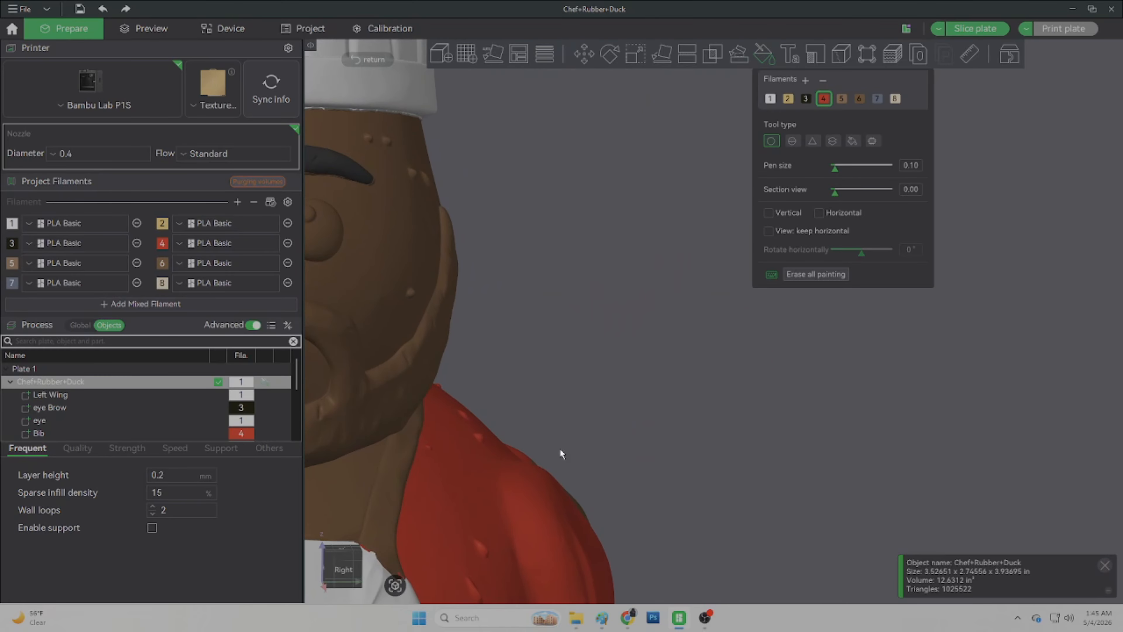
right_drag(438, 502, 683, 384)
scroll(684, 383, up, 8)
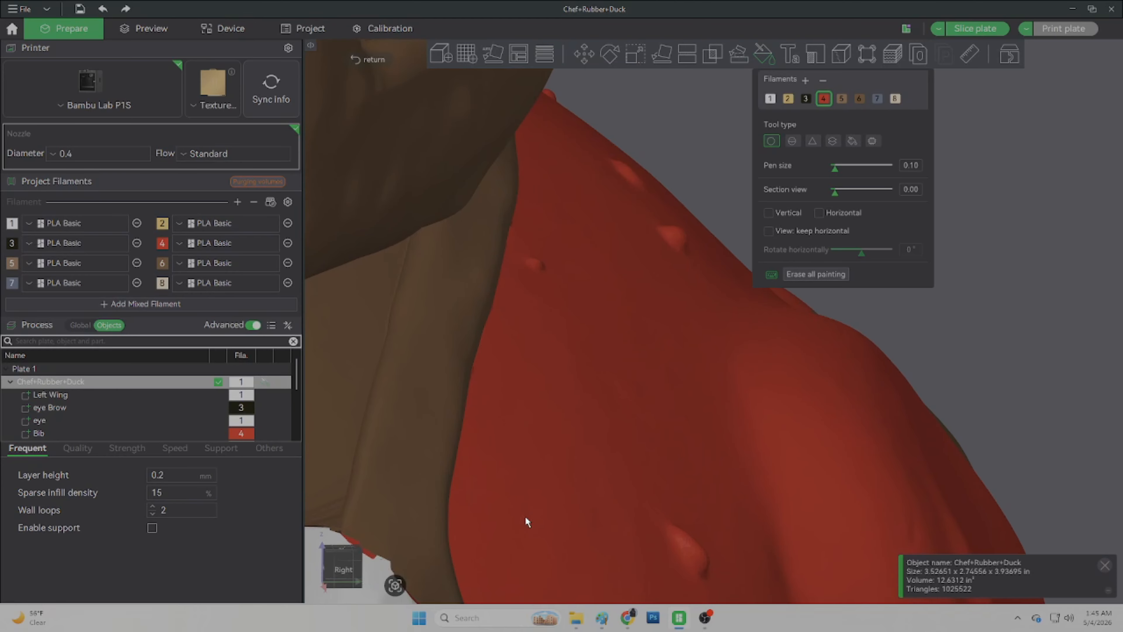
right_drag(525, 516, 691, 302)
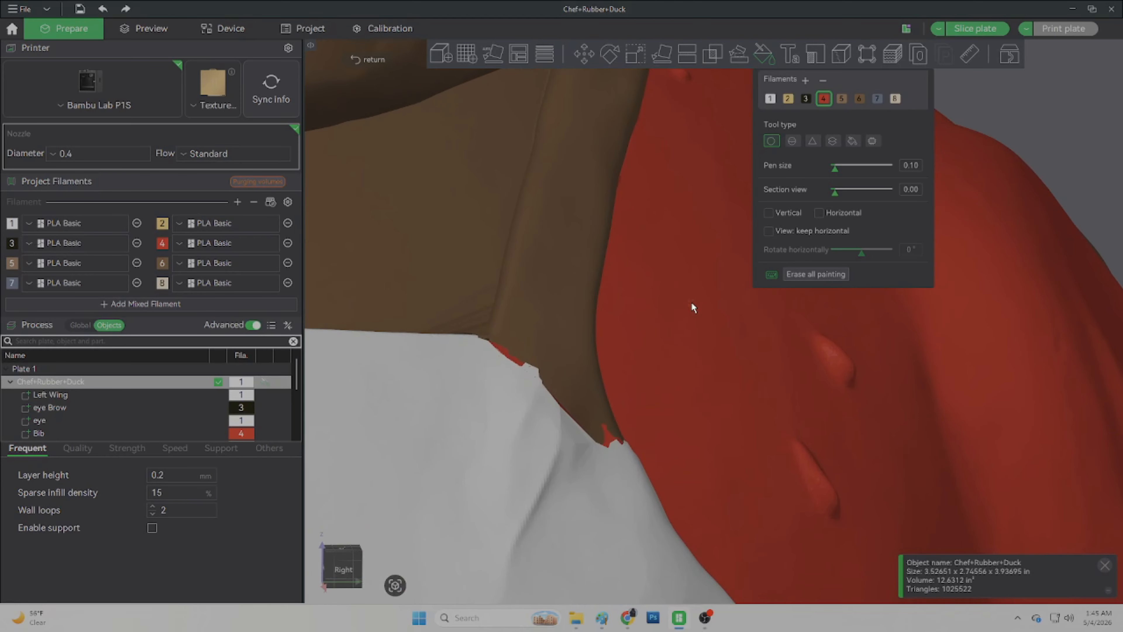
click(770, 102)
drag(508, 358, 508, 343)
scroll(525, 374, up, 6)
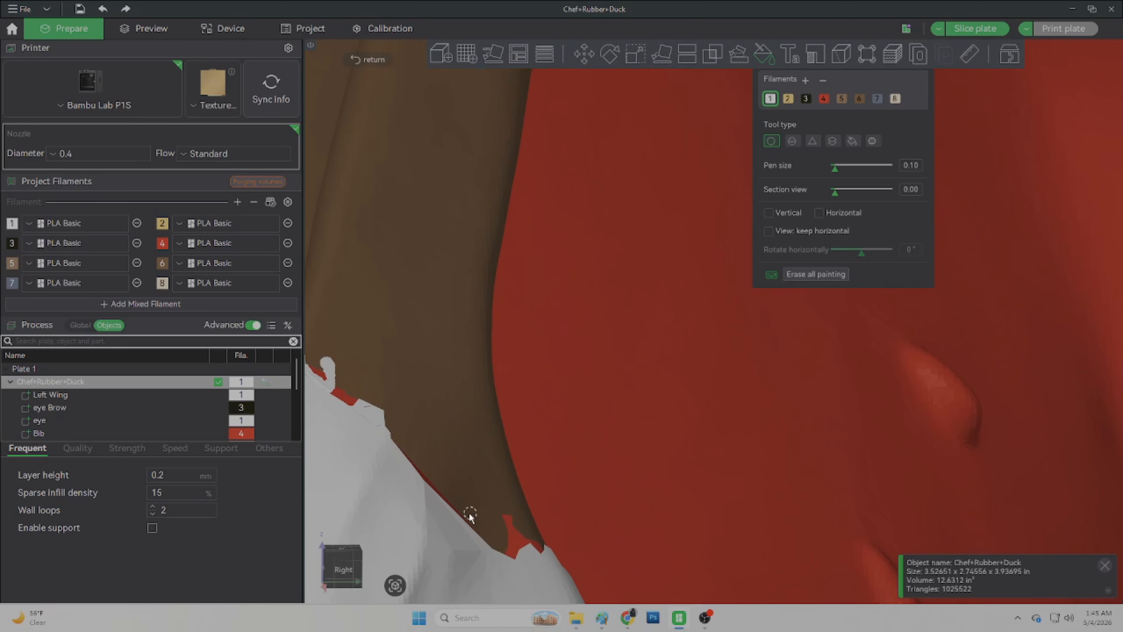
middle_drag(469, 515, 483, 385)
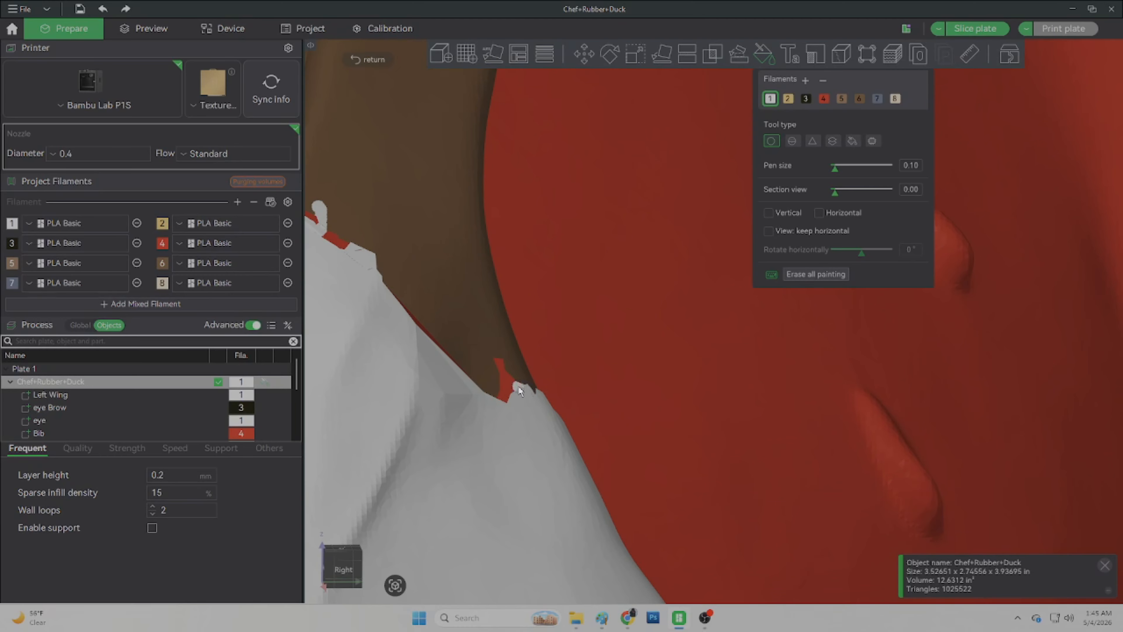
mouse_move(518, 386)
mouse_down()
mouse_move(498, 360)
mouse_move(503, 385)
mouse_move(510, 377)
mouse_move(505, 405)
mouse_up()
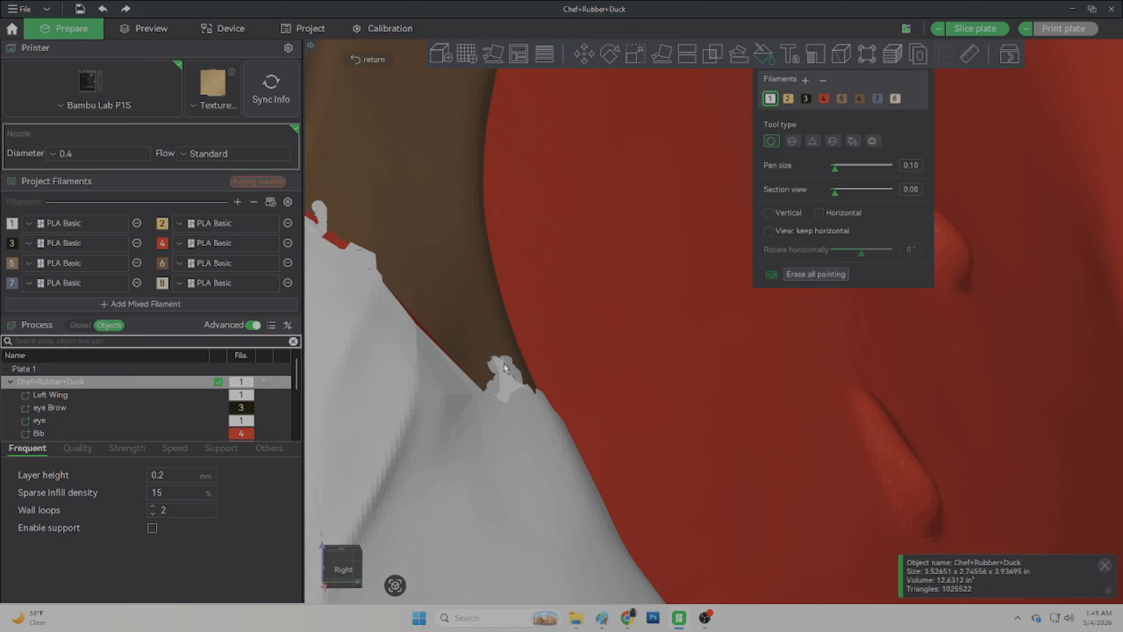
drag(510, 376, 516, 386)
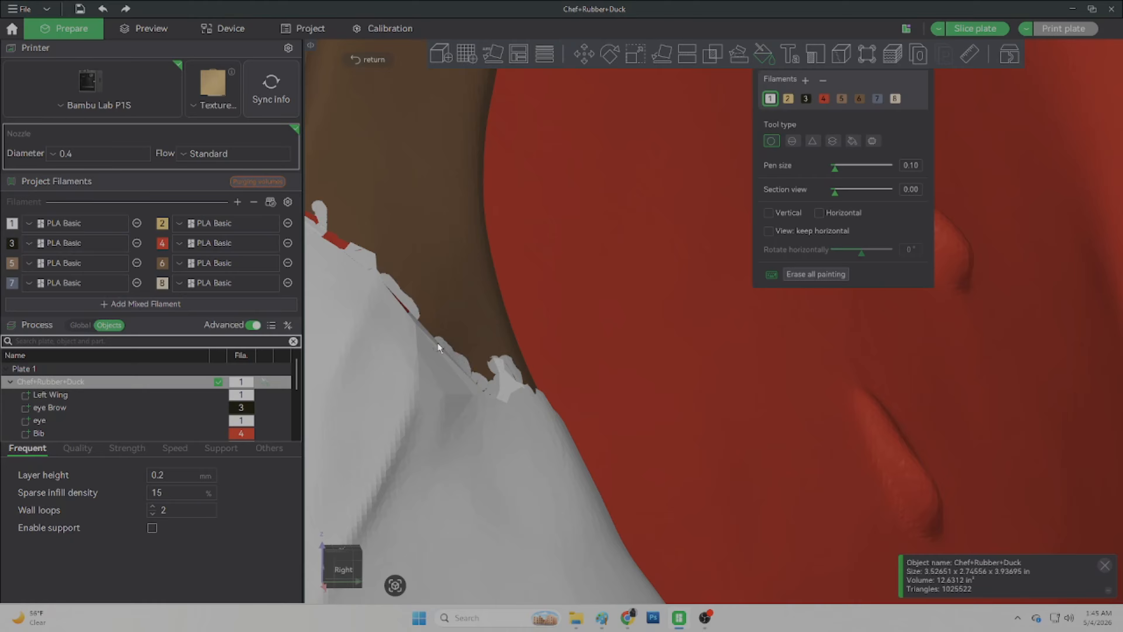
Step: Set the pen size to 0.66 and paint filament 1 along the apron's jagged top edge
drag(833, 168, 839, 168)
mouse_move(519, 354)
mouse_down()
mouse_move(502, 371)
mouse_move(482, 354)
mouse_move(478, 363)
mouse_move(393, 276)
mouse_move(399, 326)
mouse_up()
middle_drag(391, 299, 540, 405)
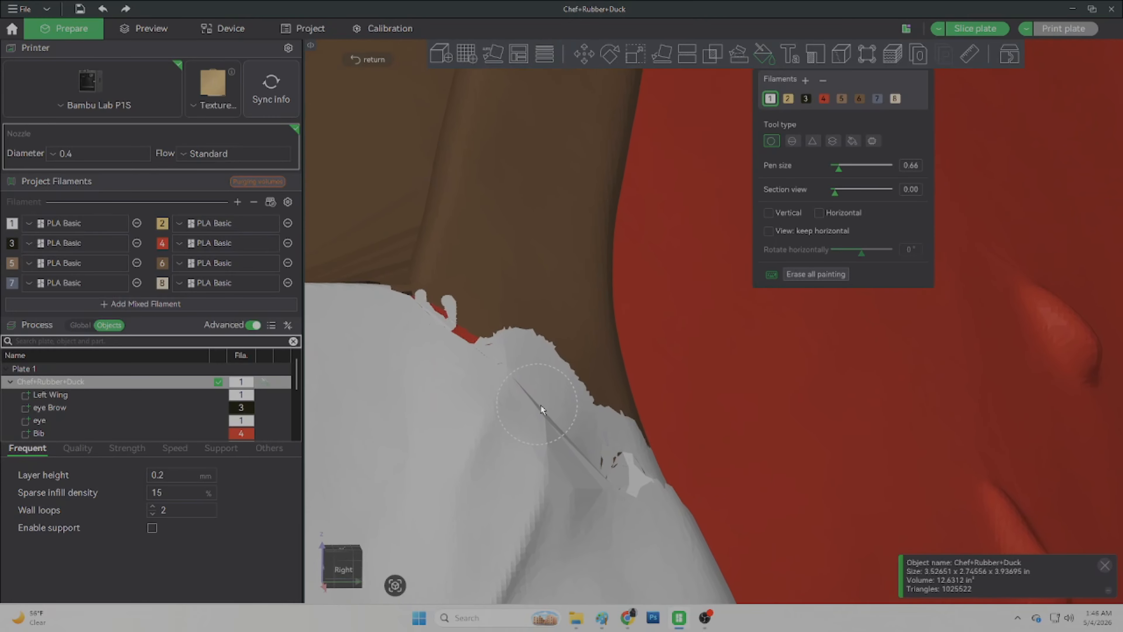
mouse_move(446, 313)
mouse_down()
mouse_move(495, 372)
mouse_move(496, 327)
mouse_up()
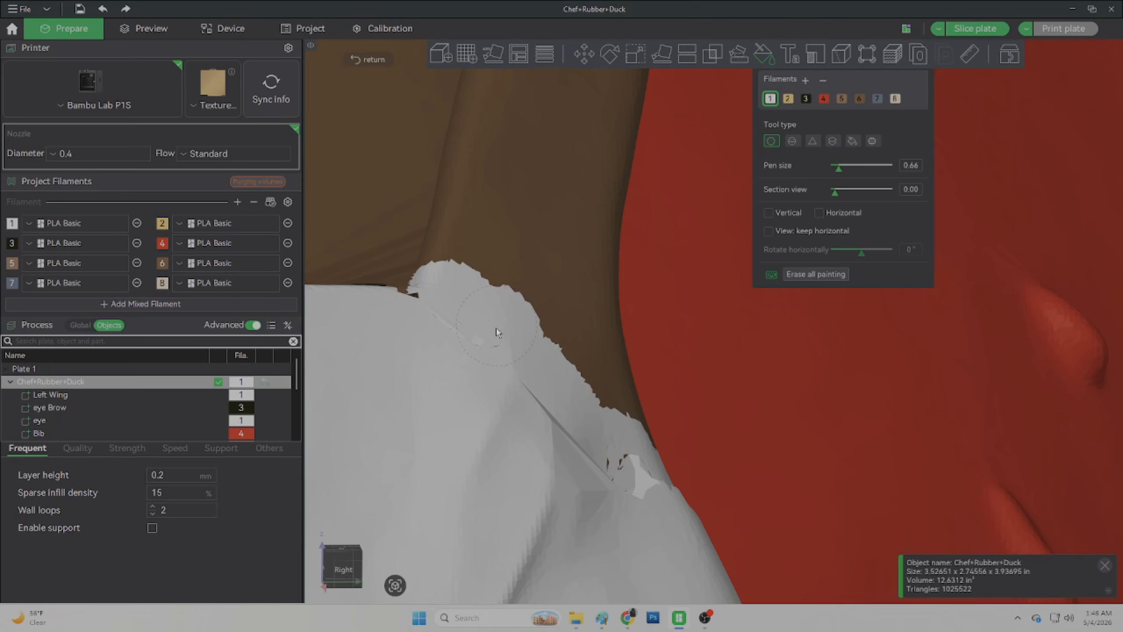
Step: Fill the jagged area at the neck above the apron with brown filament 6 using the Fill tool
click(852, 141)
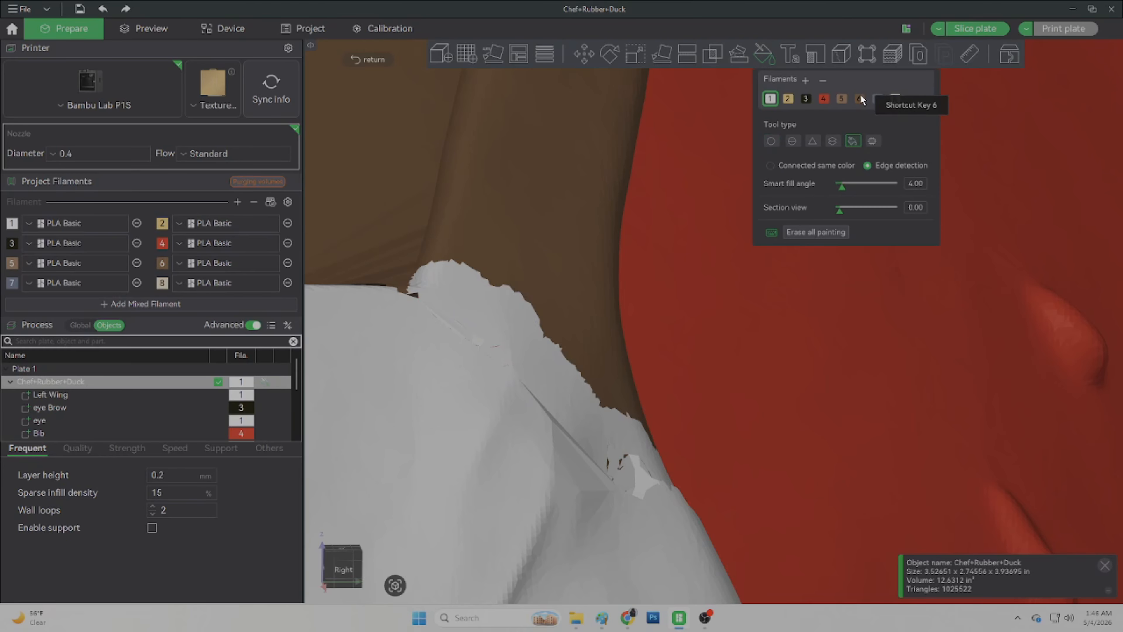
click(859, 98)
click(501, 325)
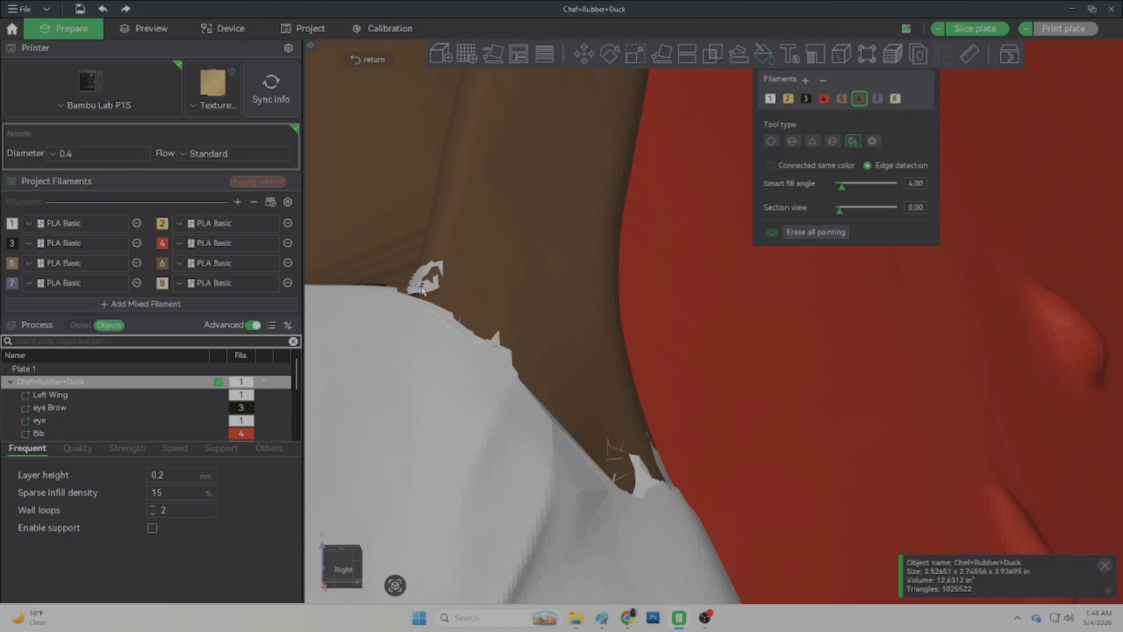
Step: Touch up the remaining jagged bits along the neck and apron edge with the Circle brush in filament 6
click(771, 140)
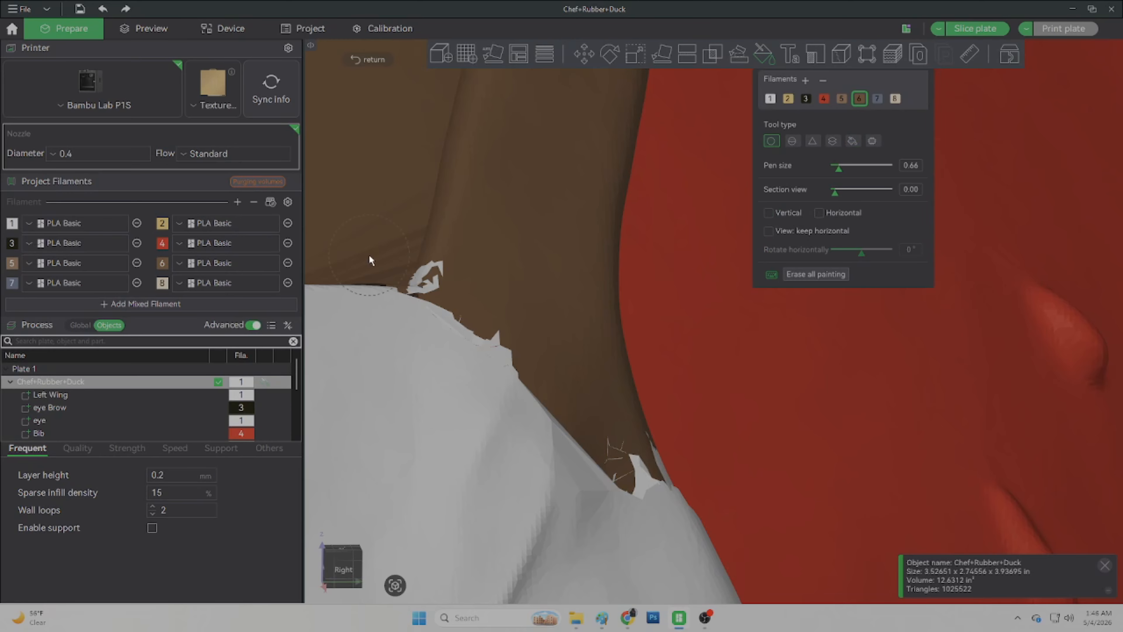
click(418, 288)
click(640, 470)
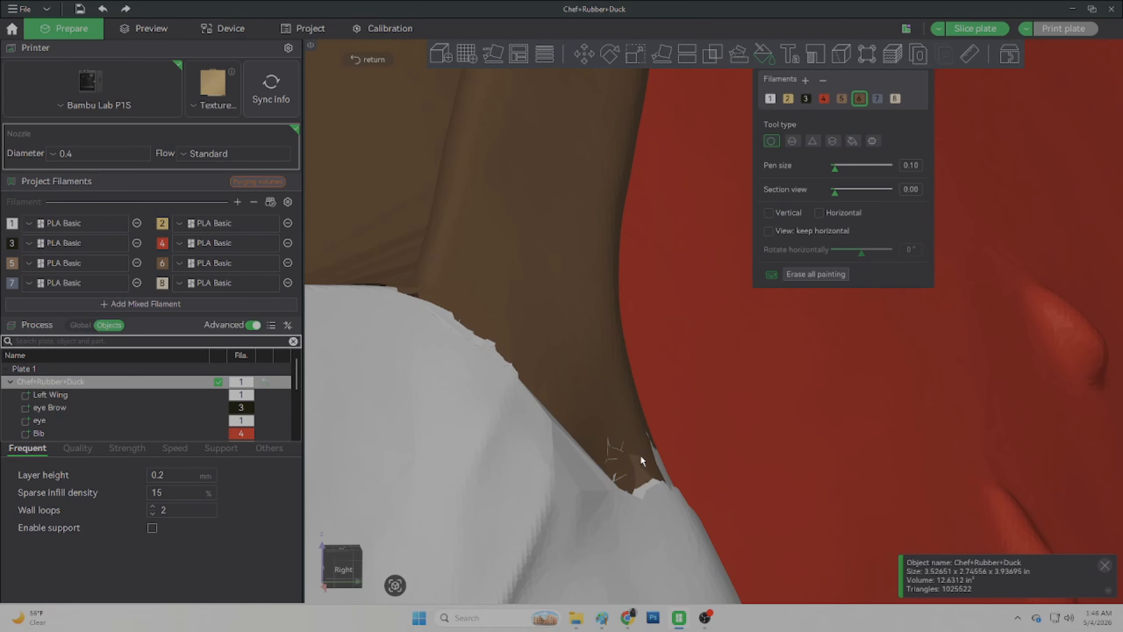
drag(645, 437, 661, 476)
scroll(654, 471, down, 4)
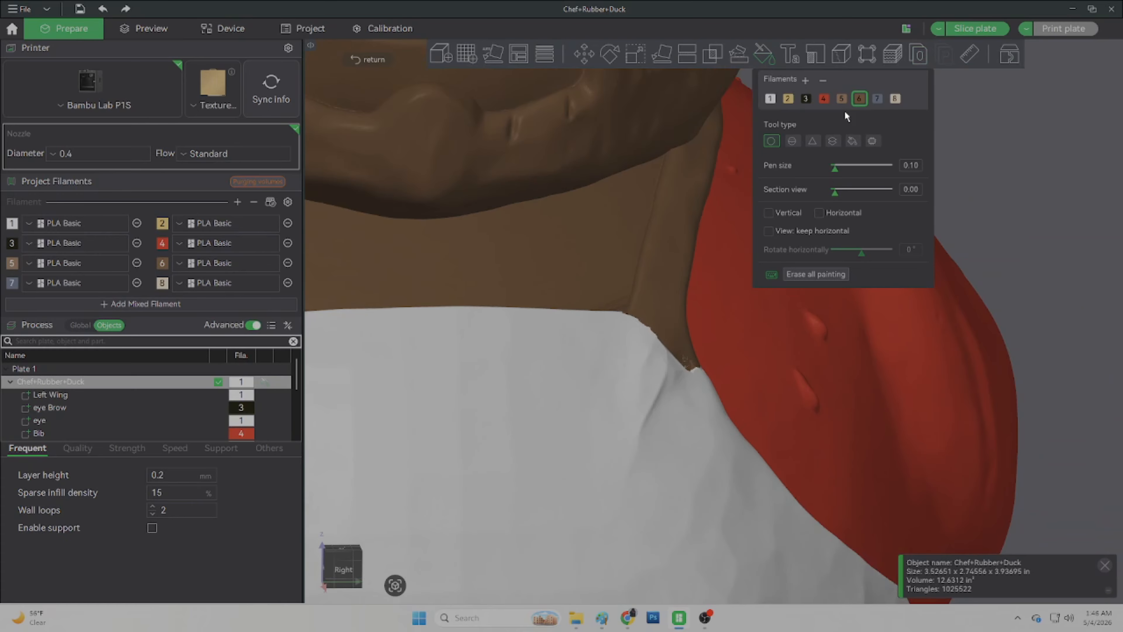
Step: Fill the apron strap beside the neck with filament 1 using Edge detection at a smart fill angle of 20
click(770, 98)
click(852, 142)
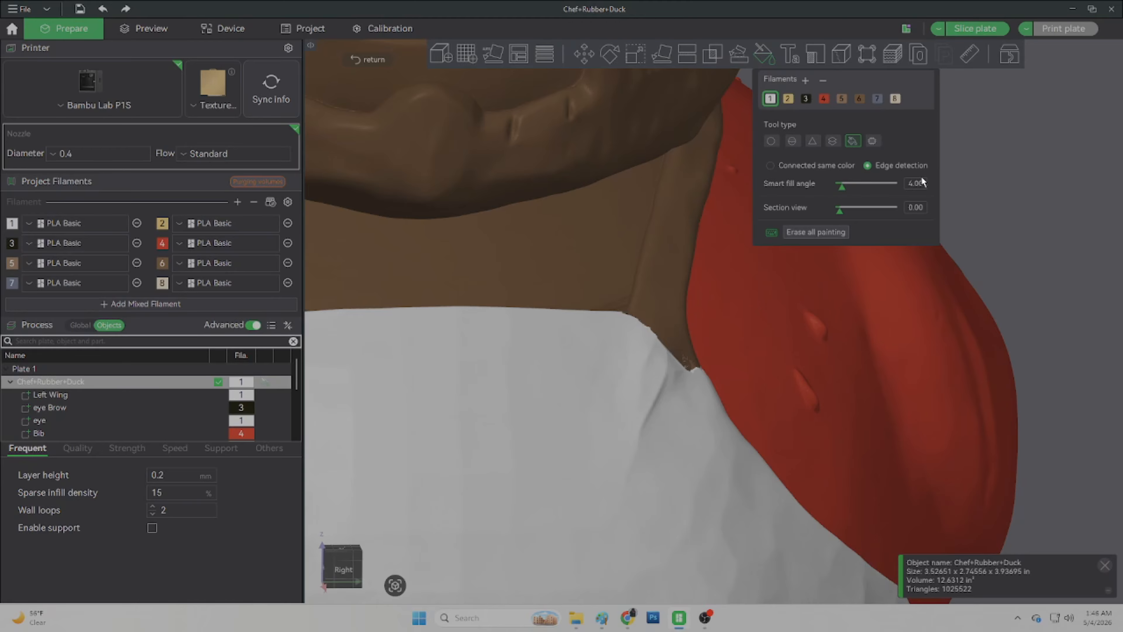
key(BackSpace)
key(BackSpace)
key(BackSpace)
key(BackSpace)
text(20)
click(677, 216)
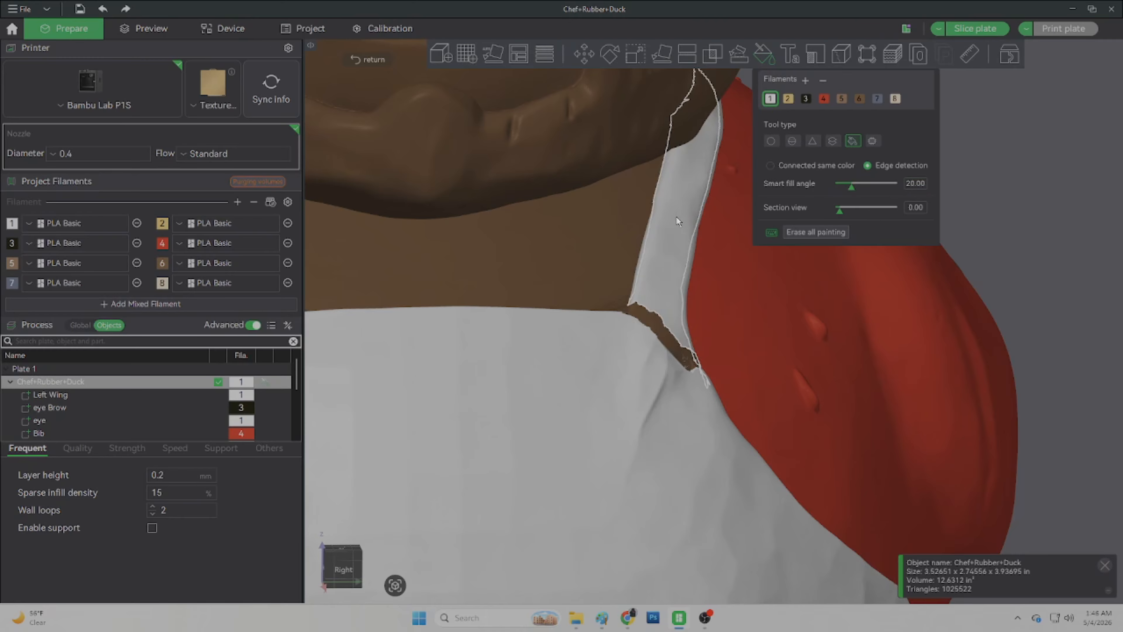
Step: Paint filament 1 over the brown strip along the apron's top with the Circle brush at pen size 0.40
click(771, 141)
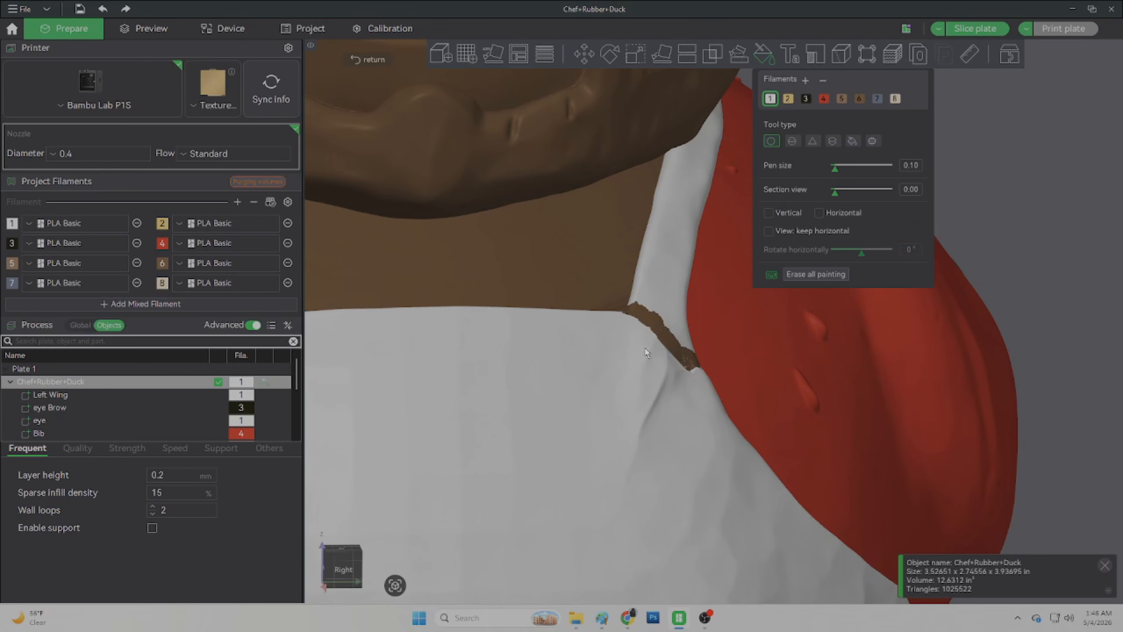
scroll(646, 352, up, 2)
click(846, 166)
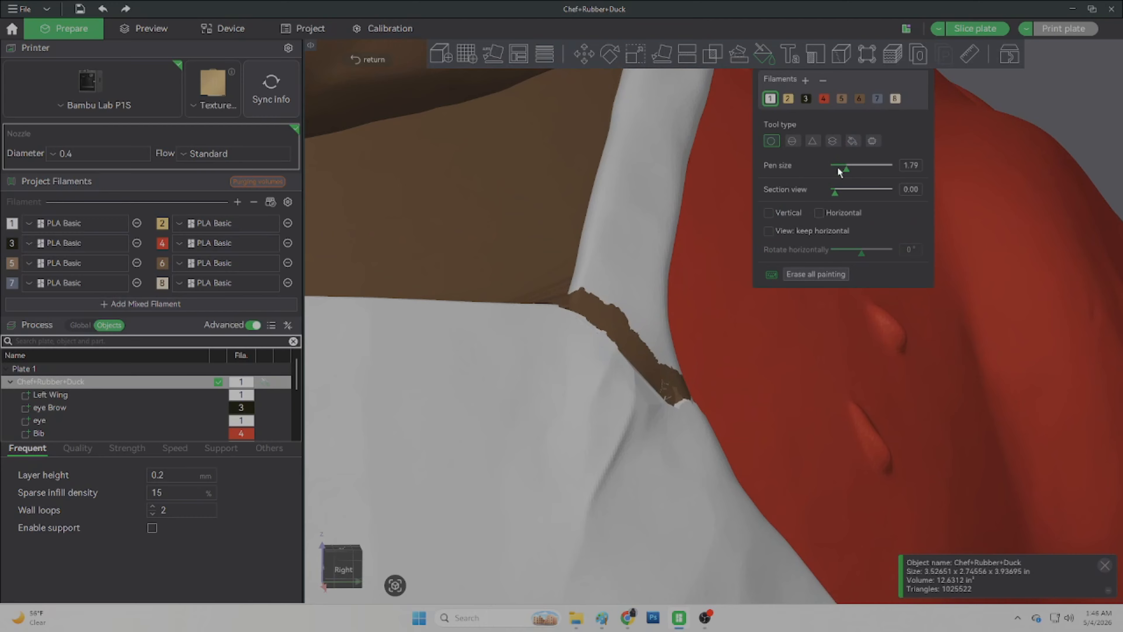
click(836, 167)
mouse_move(591, 354)
mouse_down()
mouse_move(613, 319)
mouse_move(584, 345)
mouse_move(576, 327)
mouse_move(591, 295)
mouse_move(574, 311)
mouse_move(619, 322)
mouse_move(609, 371)
mouse_move(616, 337)
mouse_move(649, 389)
mouse_move(672, 380)
mouse_move(677, 402)
mouse_move(682, 390)
mouse_up()
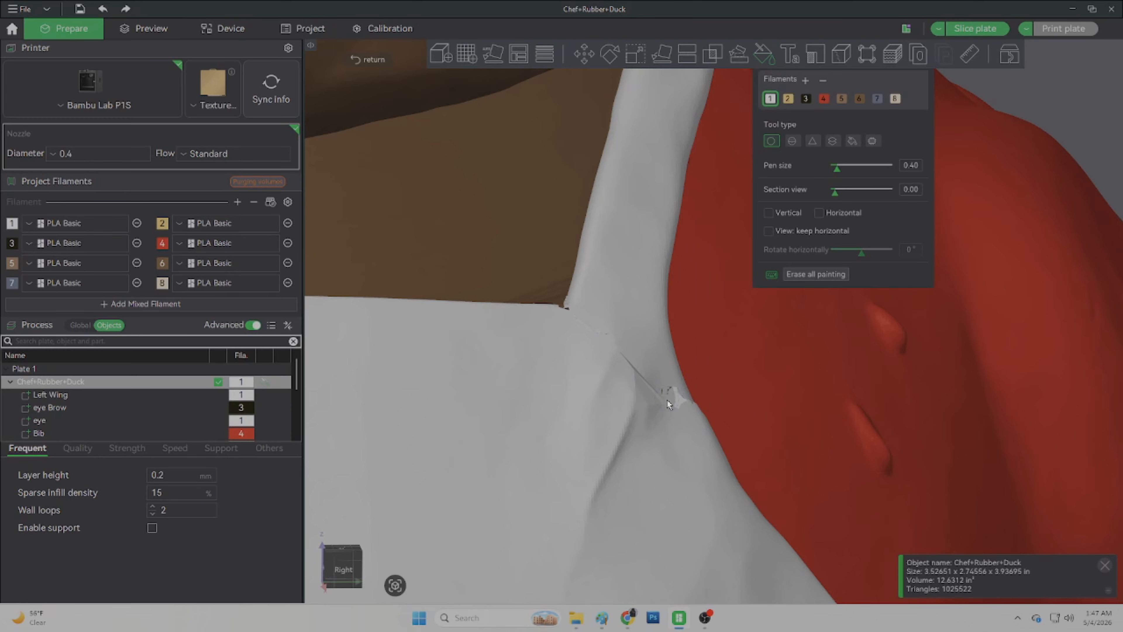
Step: Paint filament 1 along the seam lines on the apron strap to smooth them out
scroll(664, 389, up, 11)
middle_drag(535, 517, 560, 188)
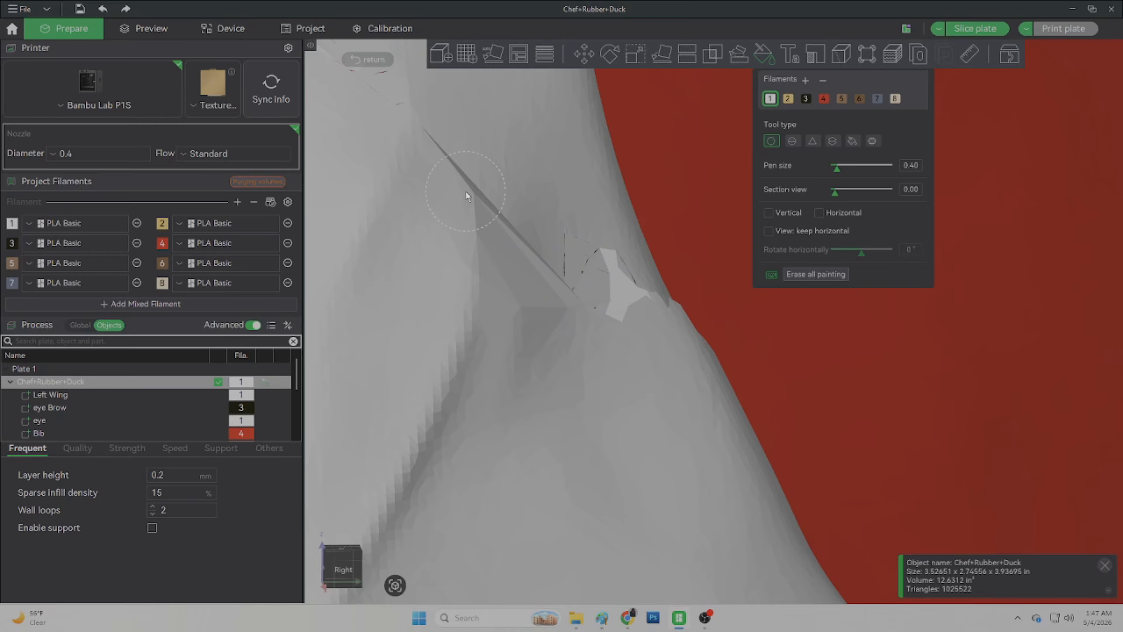
middle_drag(466, 192, 664, 472)
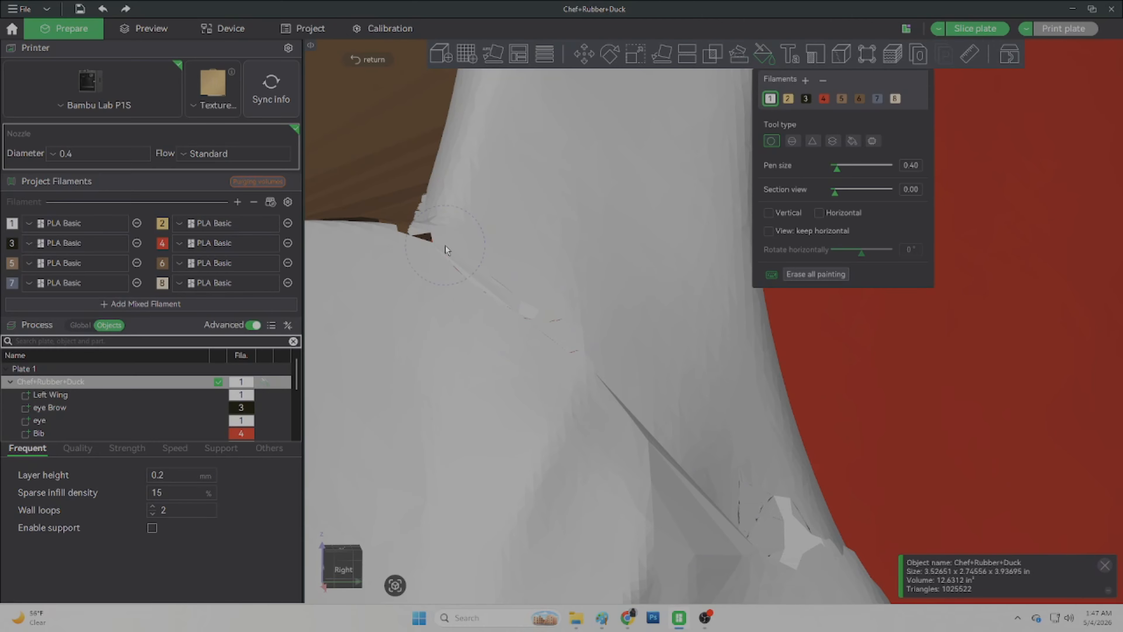
middle_drag(436, 286, 600, 402)
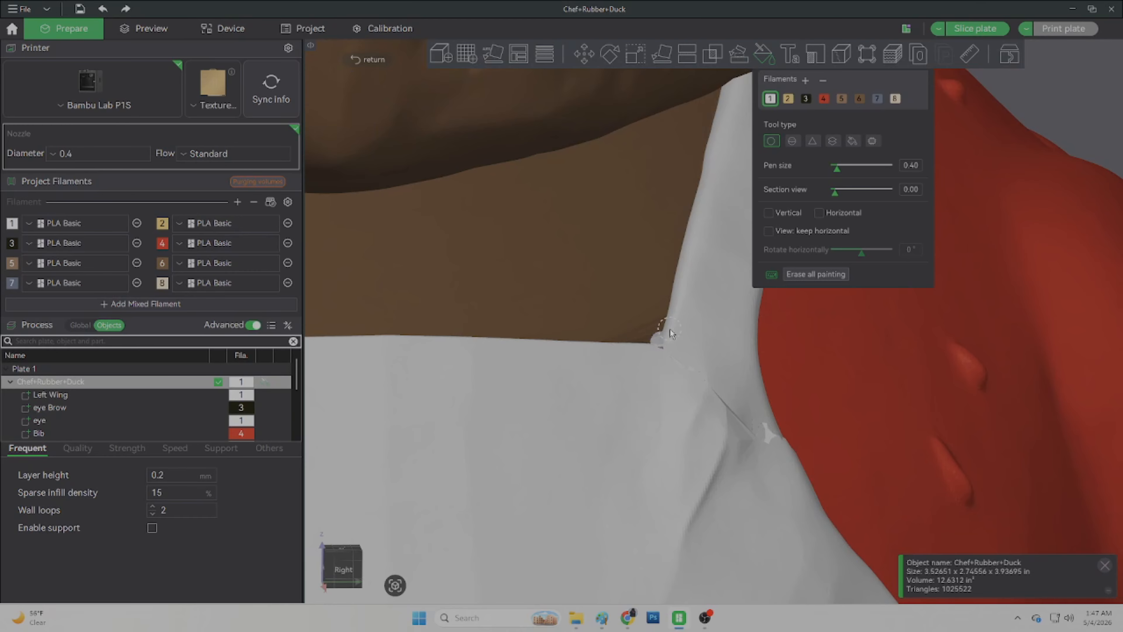
Step: Paint a small spot of brown filament 6 at the neck corner above the apron strap
click(865, 102)
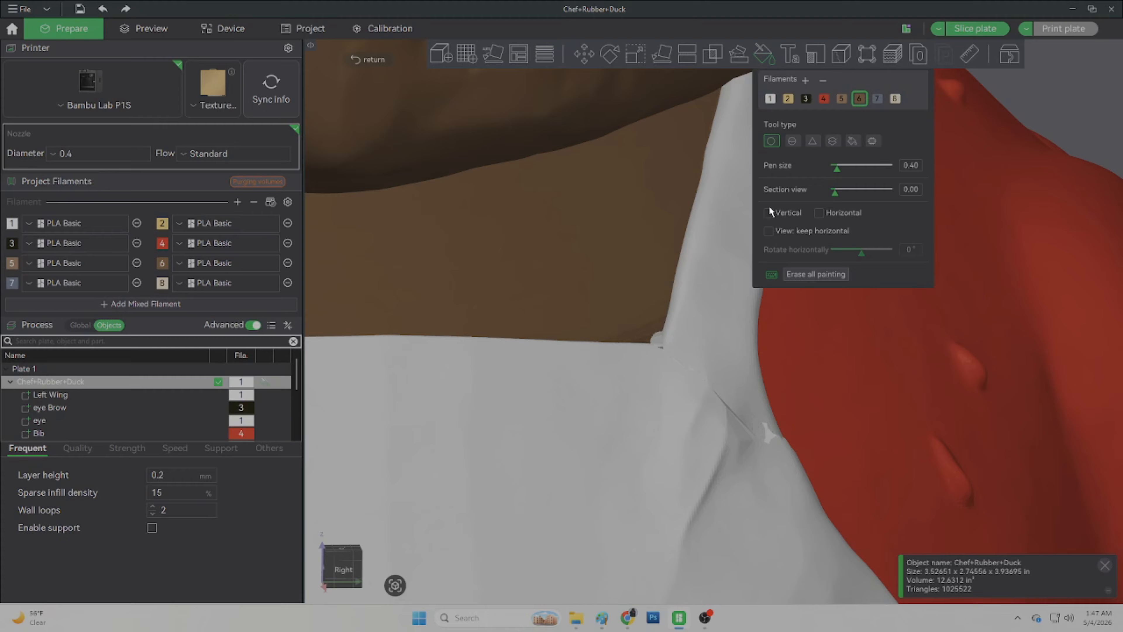
click(653, 336)
scroll(688, 233, down, 14)
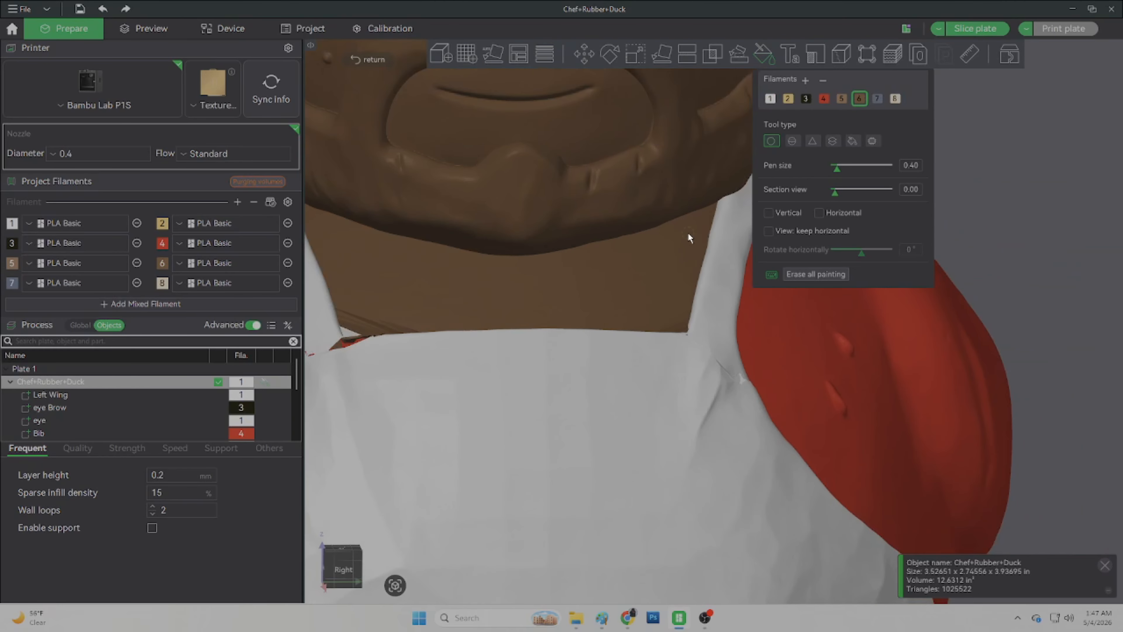
Step: Paint filament 1 over the dark gaps in the apron fold under the neck, using pen size 0.10
mouse_move(1085, 358)
mouse_down()
mouse_move(1029, 404)
mouse_move(1047, 446)
mouse_move(1077, 409)
mouse_up()
drag(918, 521, 904, 521)
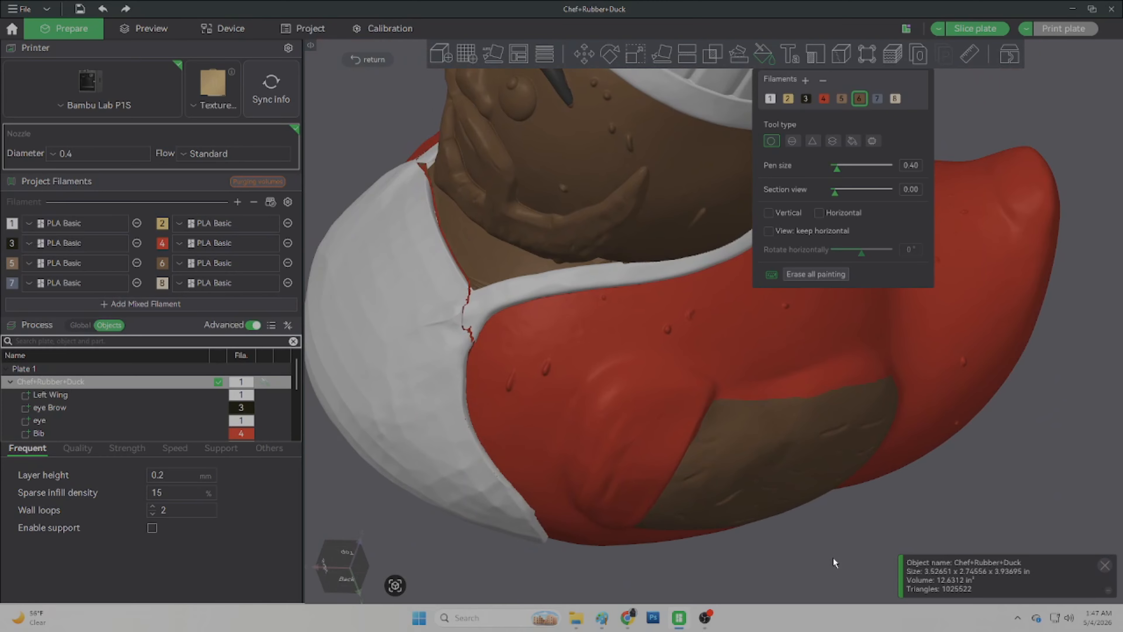
drag(833, 562, 904, 552)
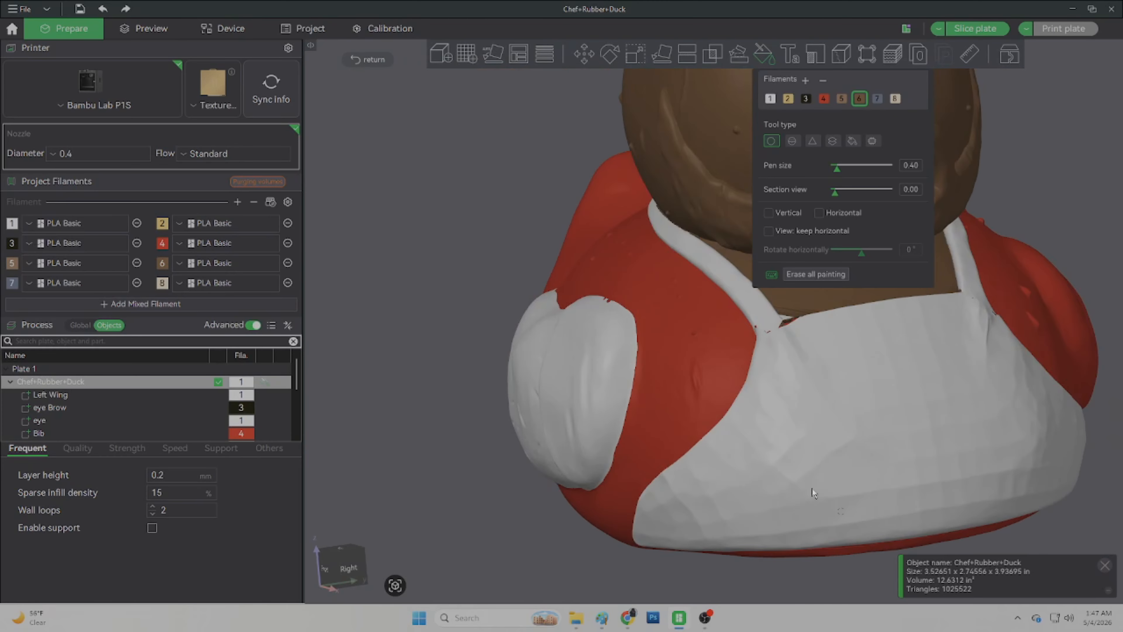
scroll(783, 372, up, 9)
right_drag(977, 419, 730, 419)
click(769, 103)
scroll(626, 446, up, 8)
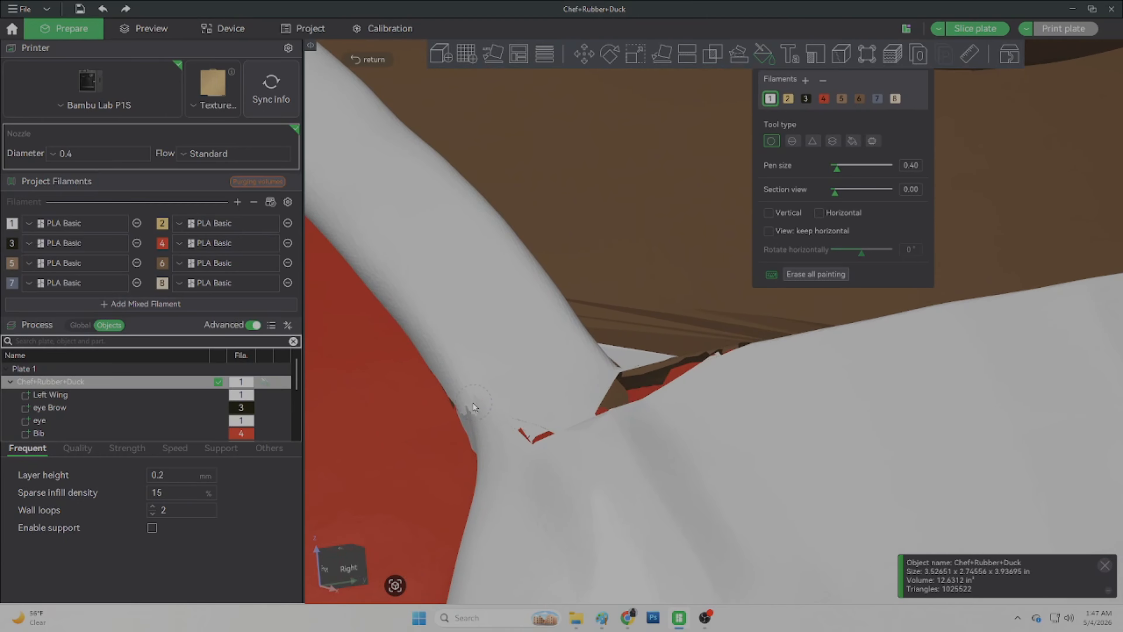
mouse_move(521, 431)
mouse_down()
mouse_move(532, 442)
mouse_move(550, 433)
mouse_up()
drag(619, 396, 703, 361)
scroll(649, 375, up, 12)
ctrl+scroll(650, 375, down, 2)
drag(628, 339, 739, 314)
drag(809, 305, 858, 304)
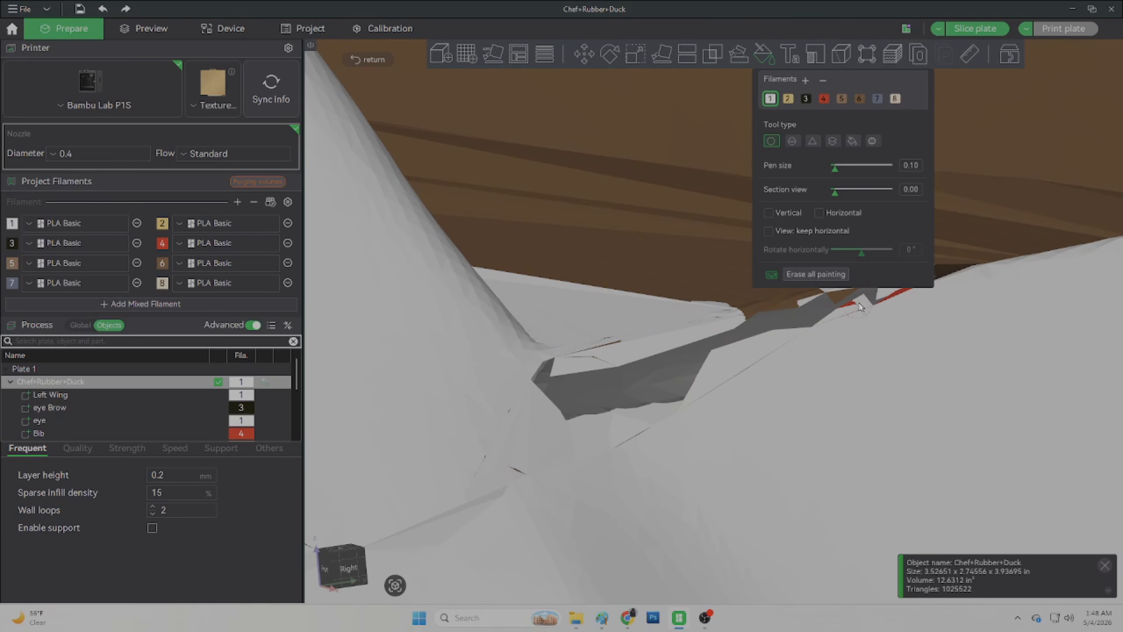
right_drag(858, 304, 695, 454)
Step: Fill the white eye's eyeball with filament 1 using Edge detection at a smart fill angle of 8
click(859, 99)
mouse_move(570, 464)
mouse_down()
mouse_move(481, 475)
mouse_move(332, 447)
mouse_up()
scroll(442, 464, down, 20)
mouse_move(1007, 453)
mouse_down()
mouse_move(976, 441)
mouse_move(881, 519)
mouse_move(752, 531)
mouse_up()
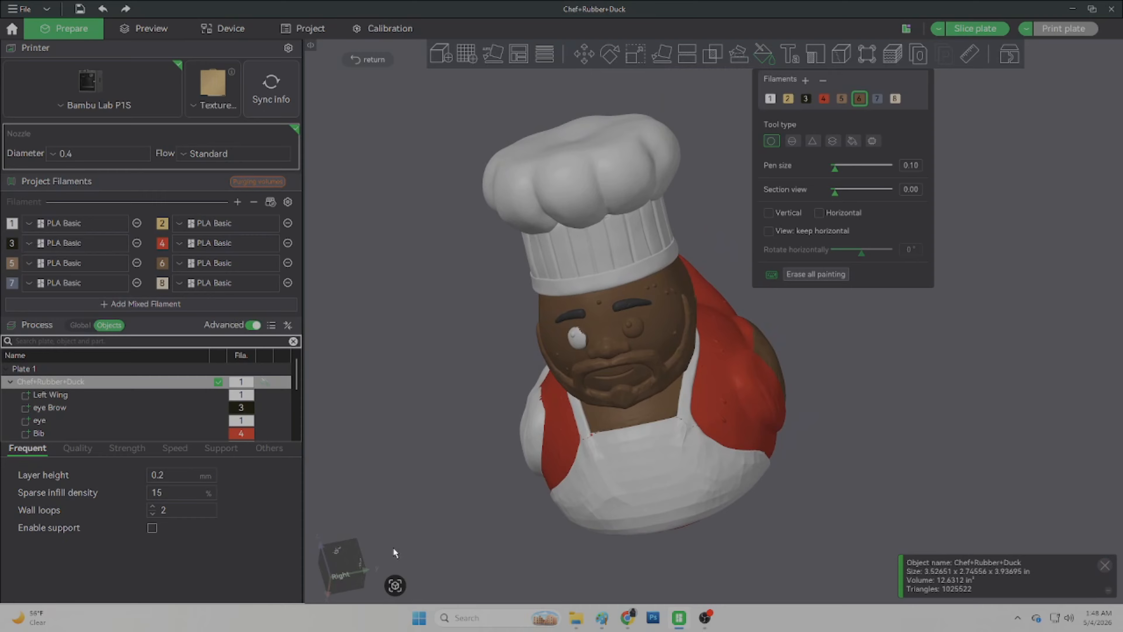
click(339, 565)
click(345, 591)
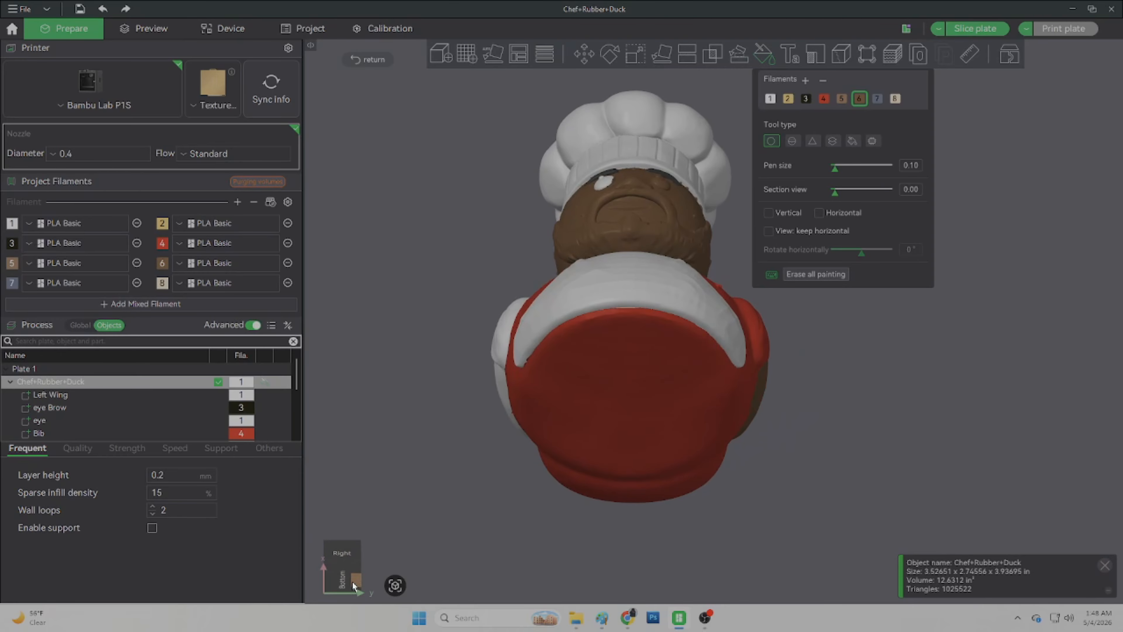
click(339, 553)
scroll(663, 266, up, 10)
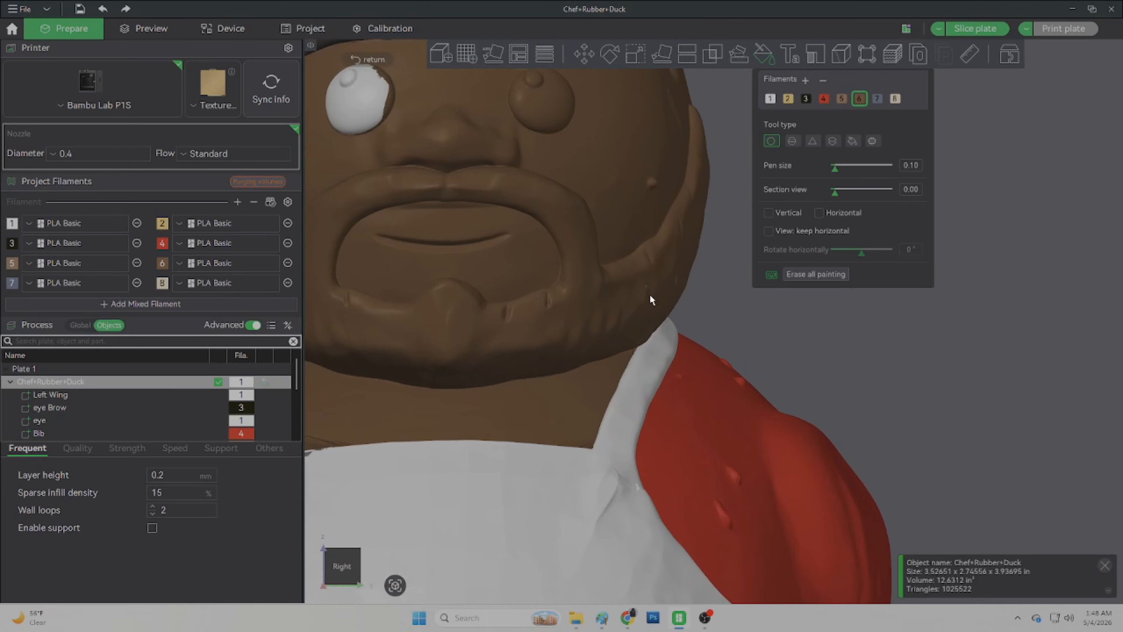
scroll(650, 295, down, 5)
scroll(596, 359, up, 3)
scroll(566, 401, up, 2)
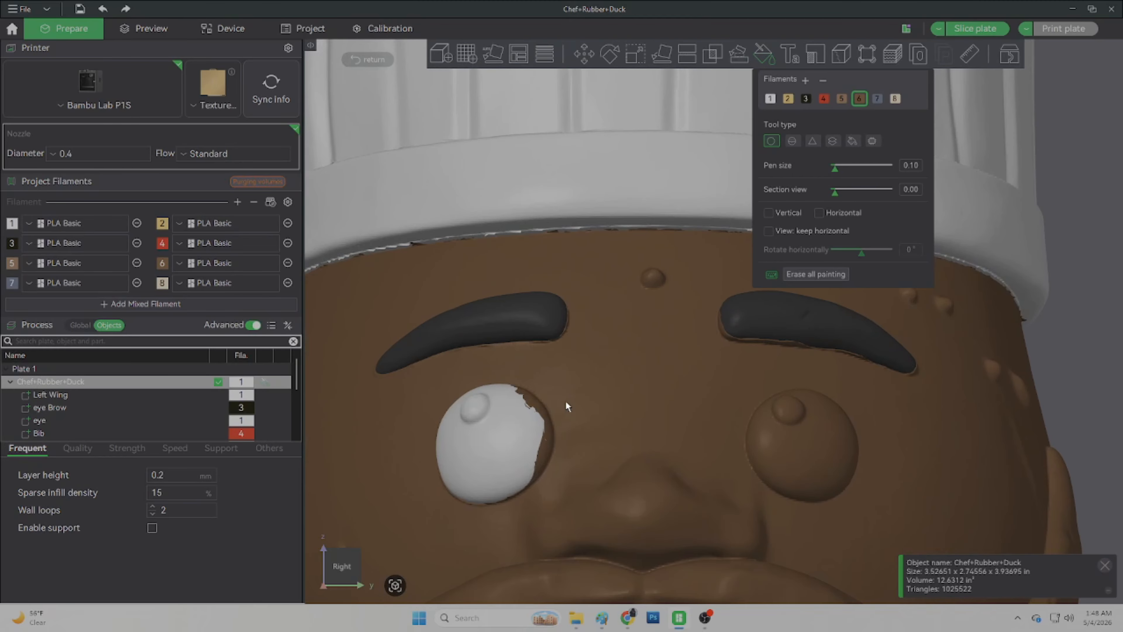
scroll(566, 401, up, 4)
right_drag(544, 436, 815, 330)
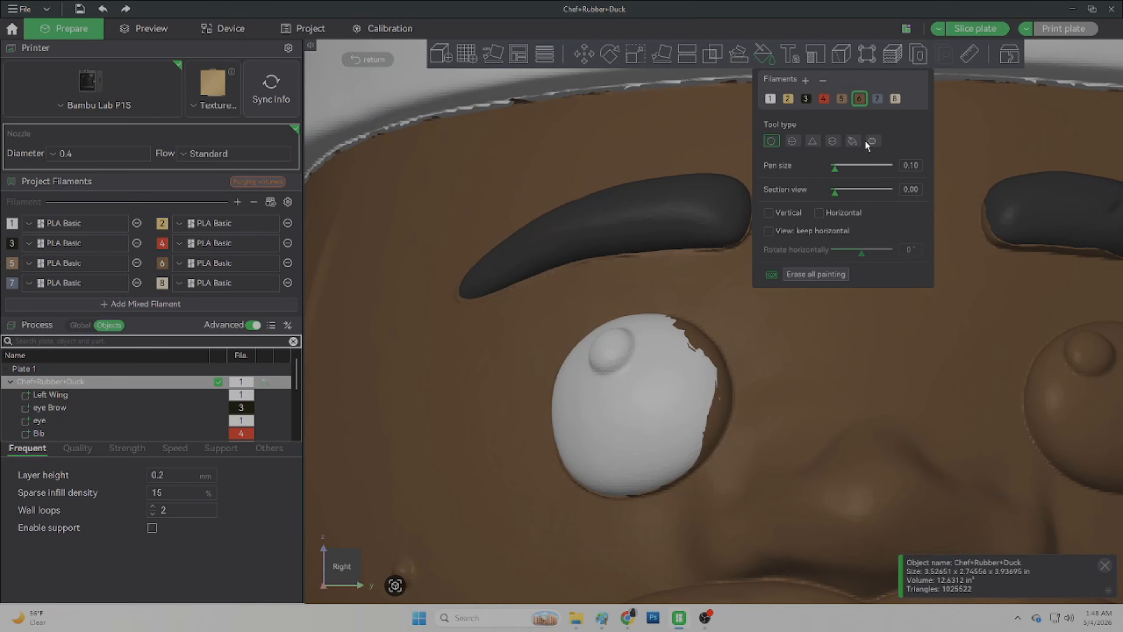
click(853, 140)
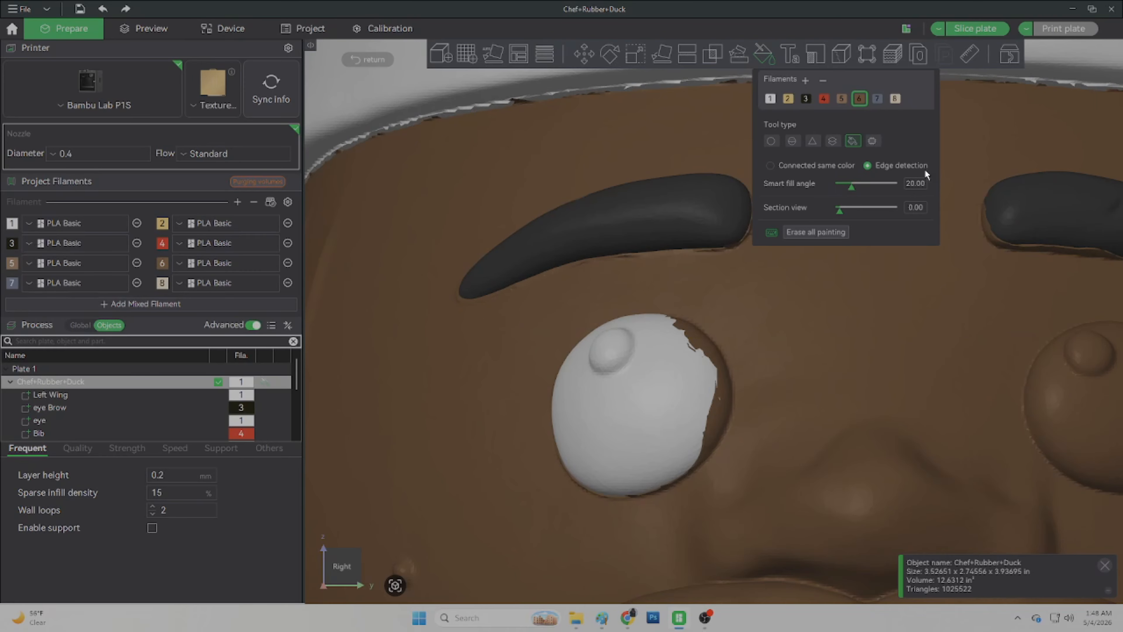
key(BackSpace)
key(BackSpace)
key(BackSpace)
key(BackSpace)
key(BackSpace)
text(8)
key(Return)
click(775, 98)
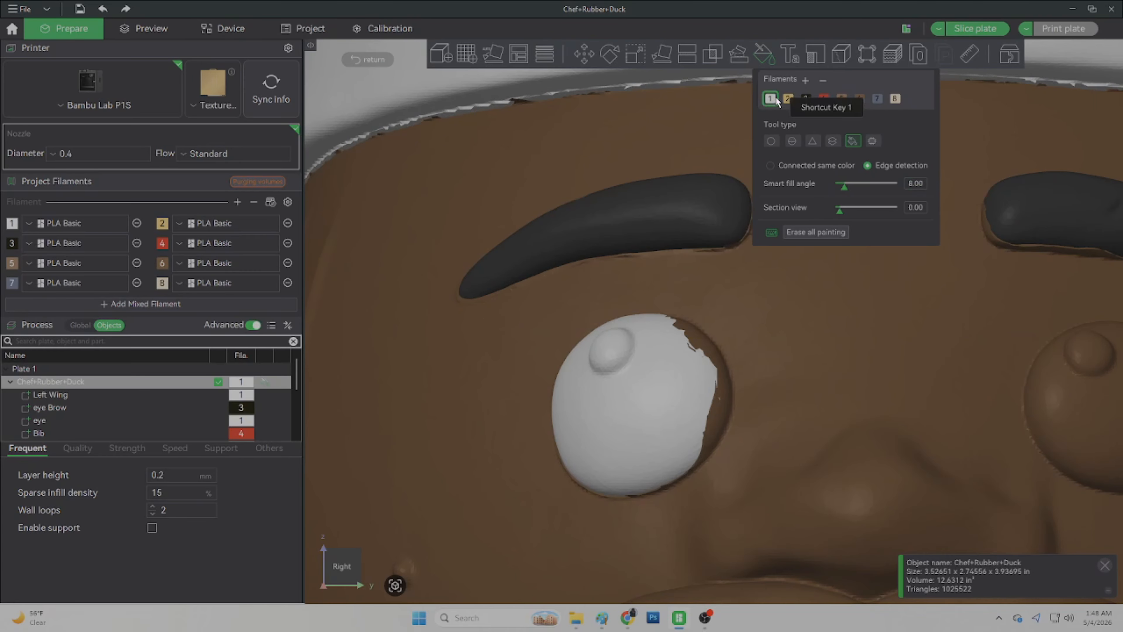
click(703, 349)
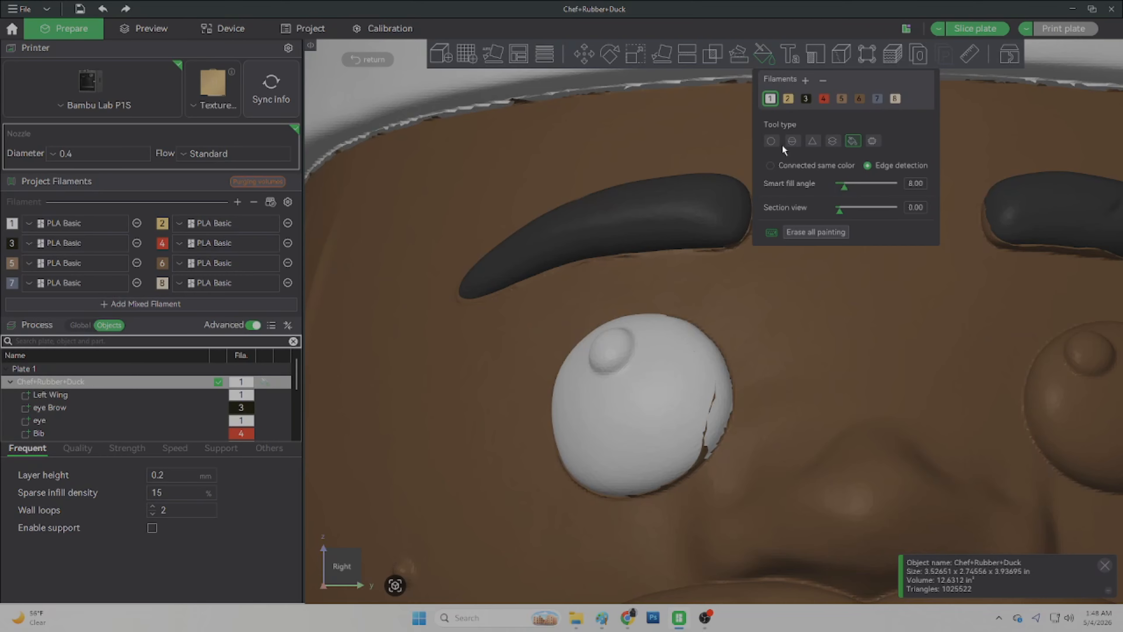
Step: Paint filament 1 along the eyeball's brown edge with the Circle brush at pen size 0.10
click(771, 141)
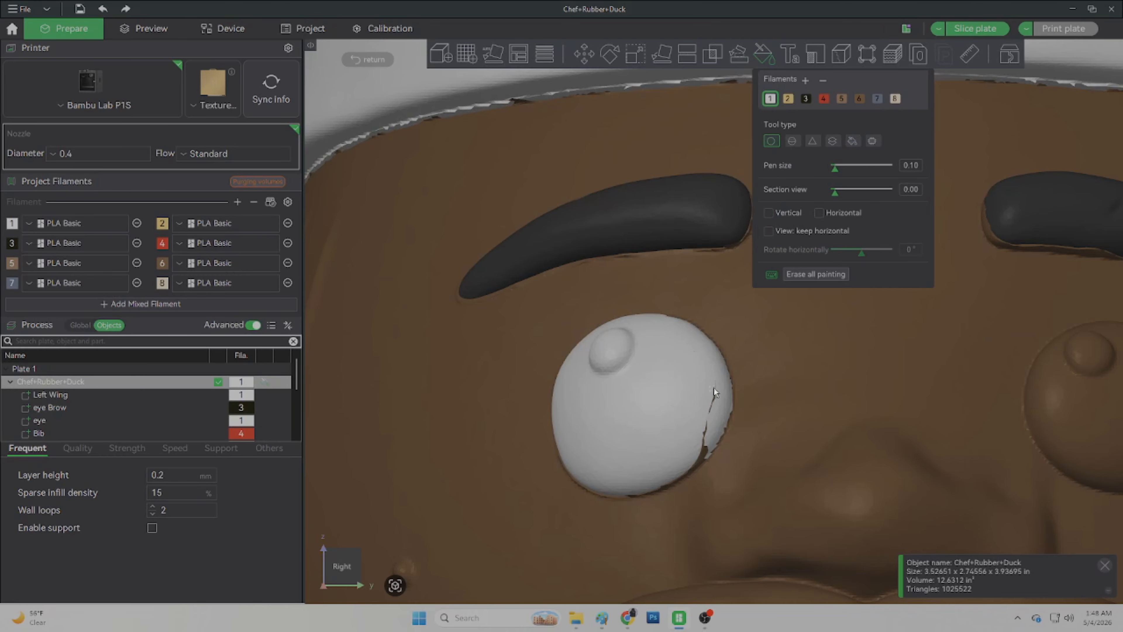
scroll(713, 387, up, 10)
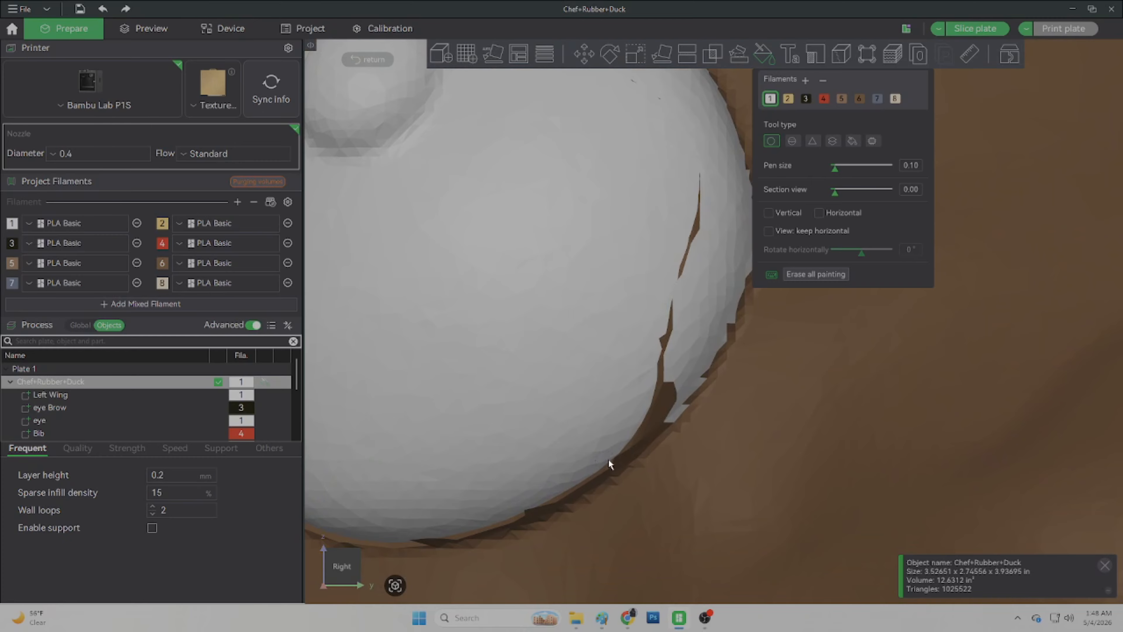
drag(668, 392, 661, 370)
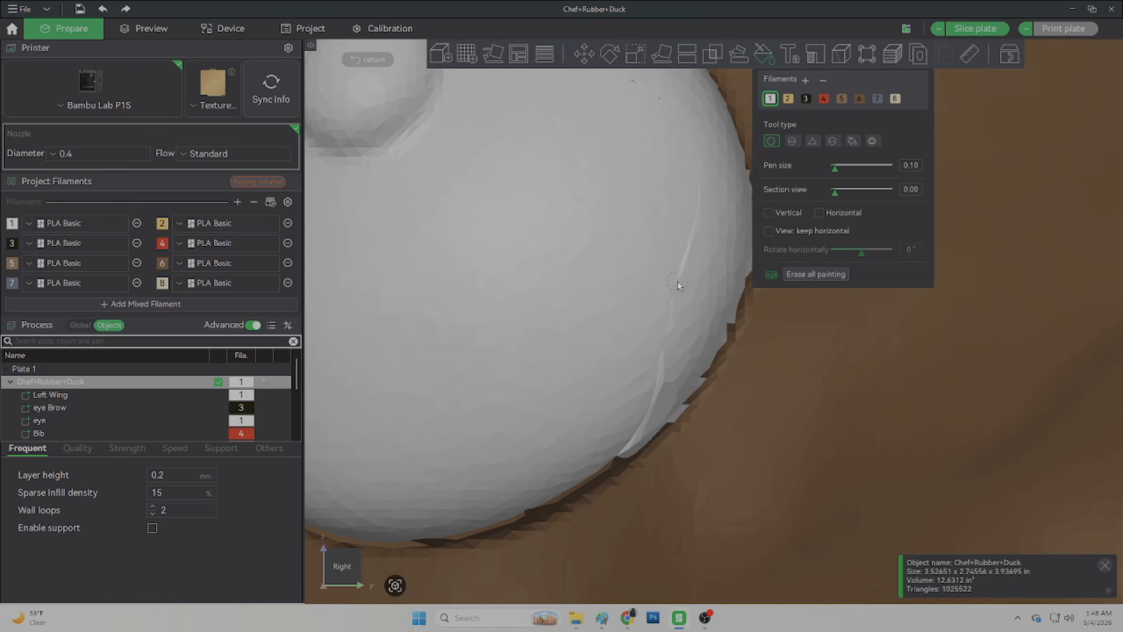
Step: Try to fill the pupil with black filament 3 by smart fill at angles 12 and 8, undoing each fill
scroll(689, 323, down, 5)
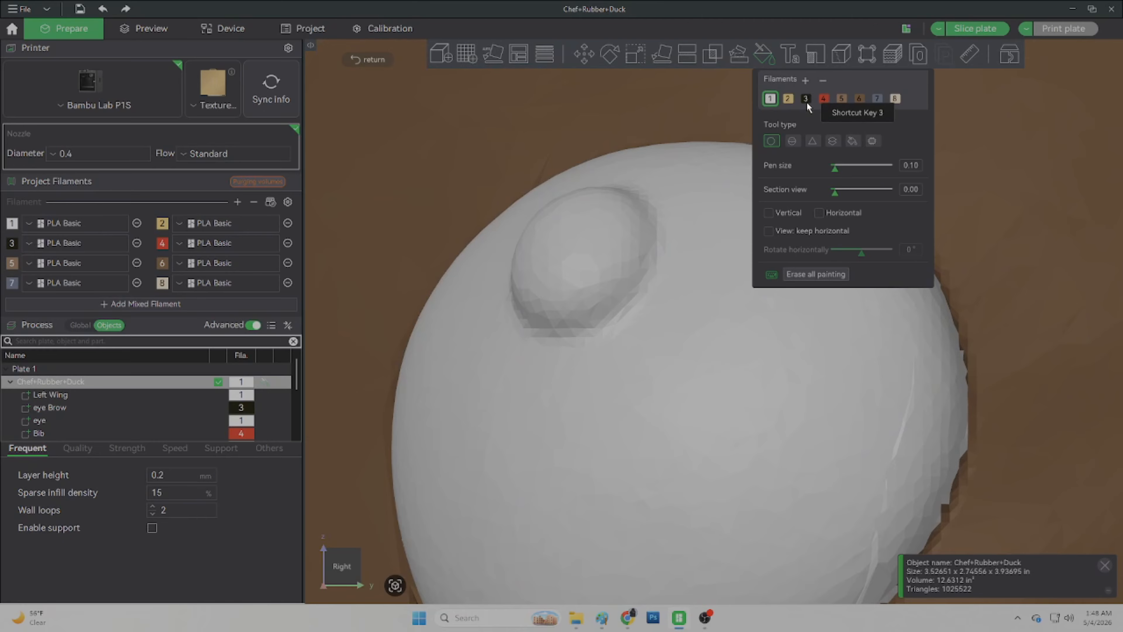
click(806, 99)
click(852, 142)
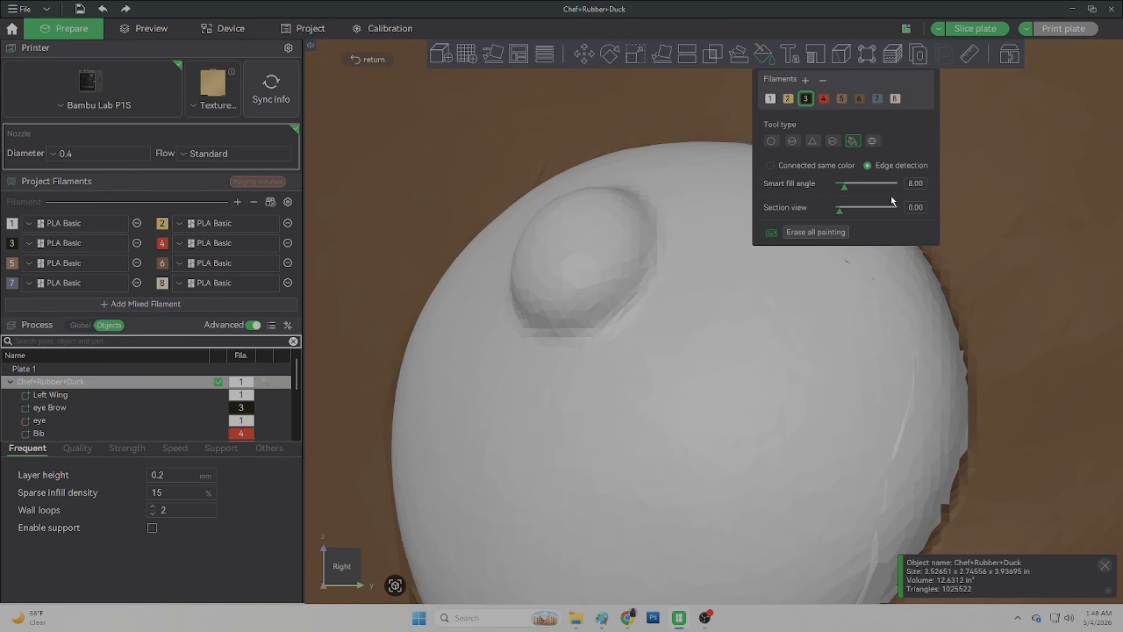
scroll(917, 181, up, 4)
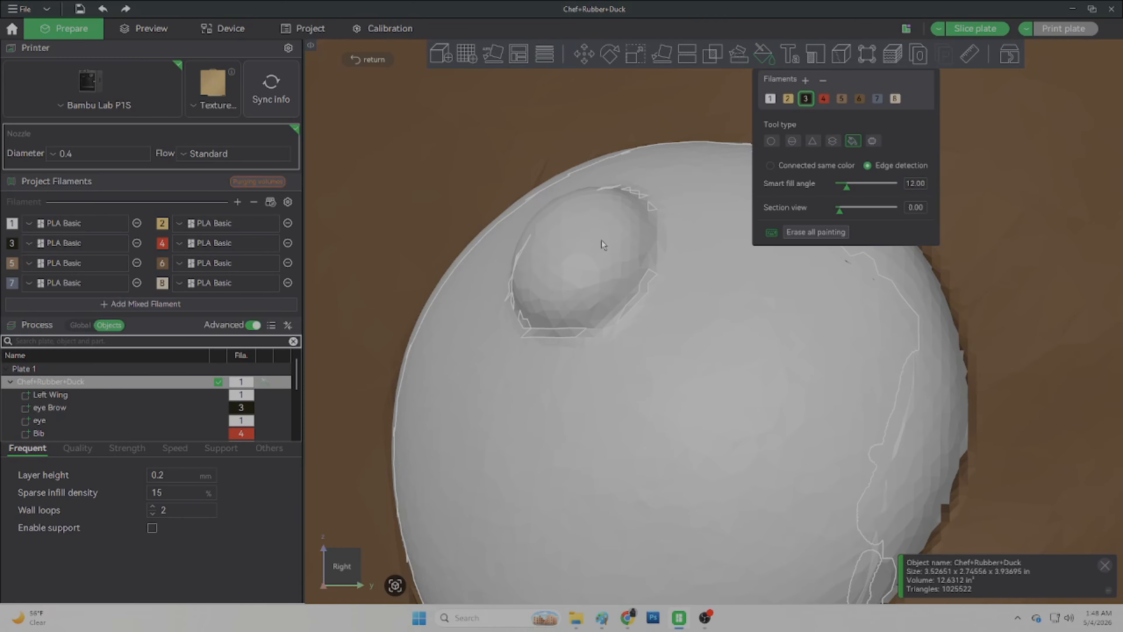
click(560, 247)
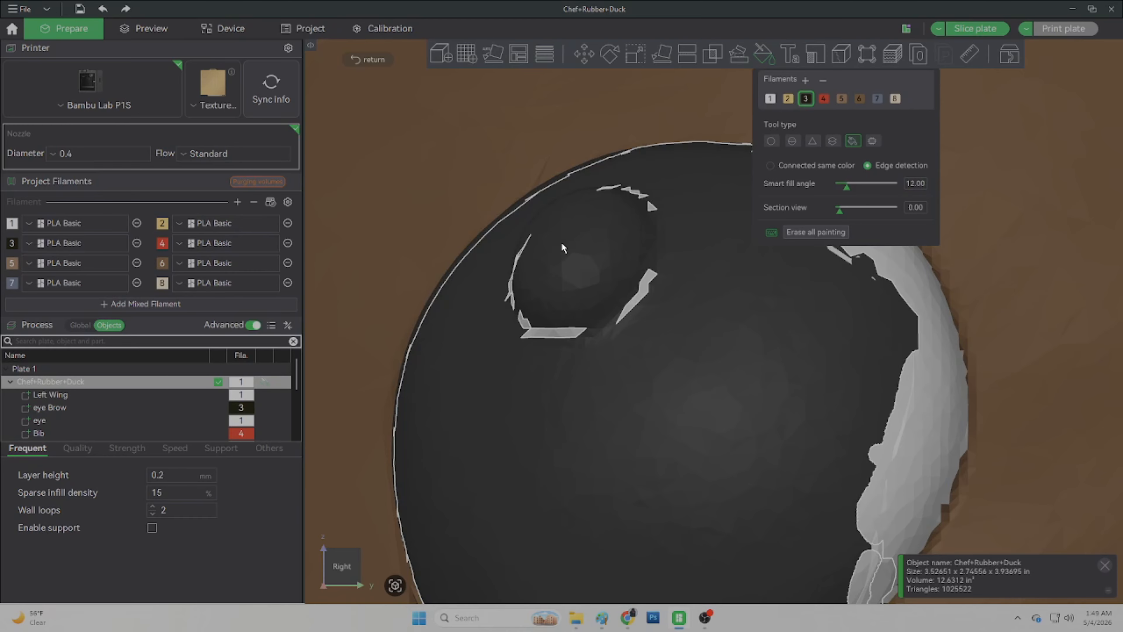
key(ctrl+z)
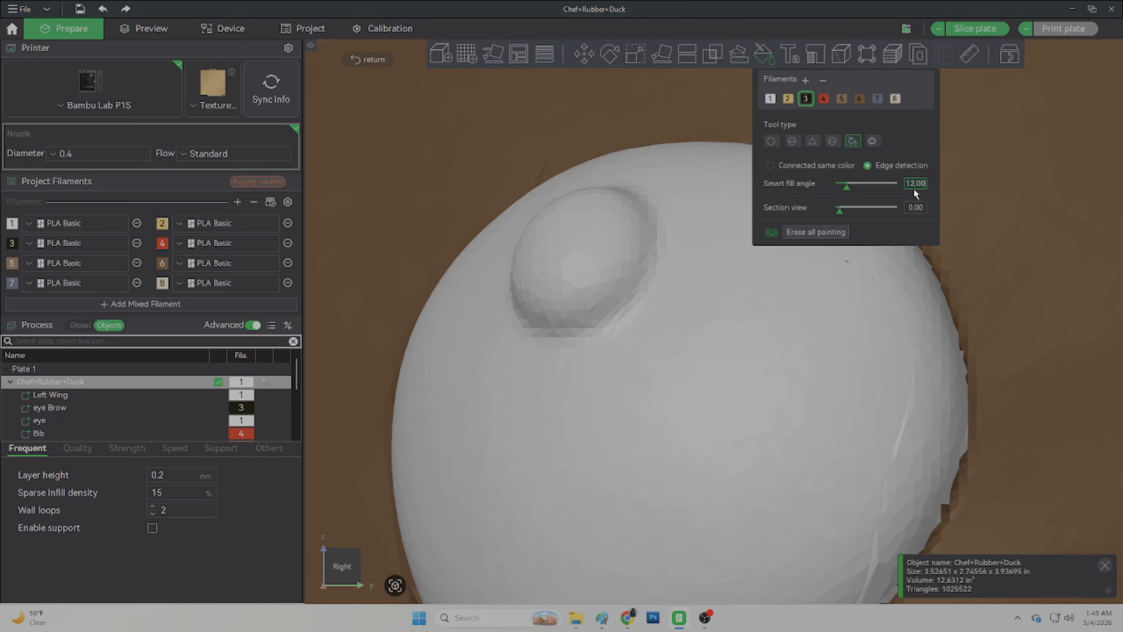
scroll(913, 189, down, 4)
click(604, 257)
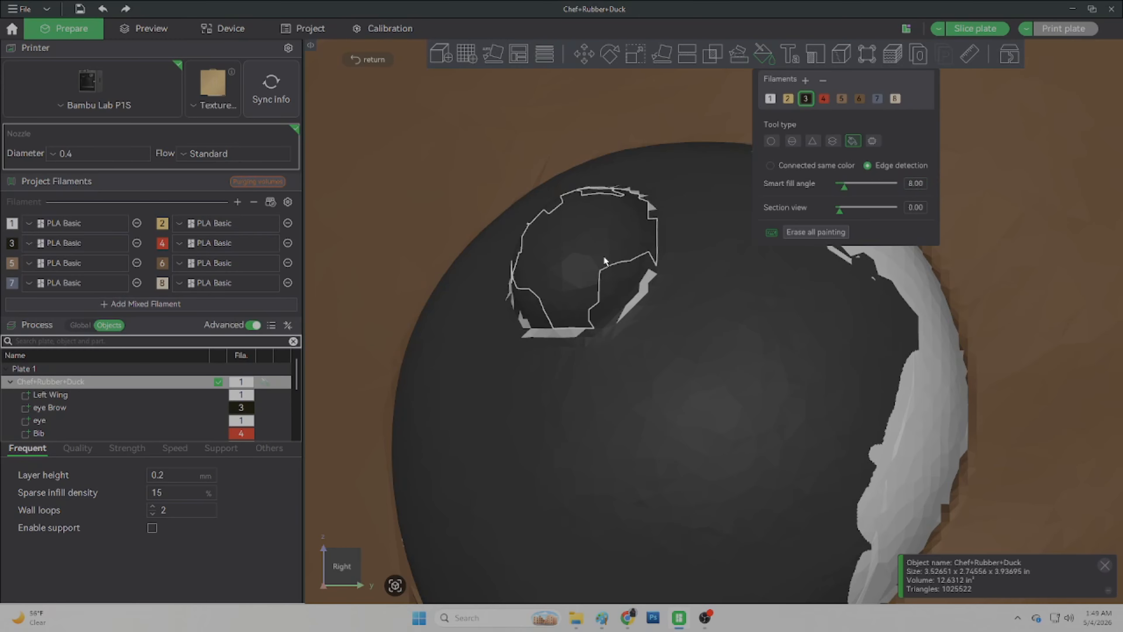
key(ctrl+z)
Step: Paint the white eye's pupil with filament 3 using the Circle brush at pen size 0.75
scroll(618, 271, down, 6)
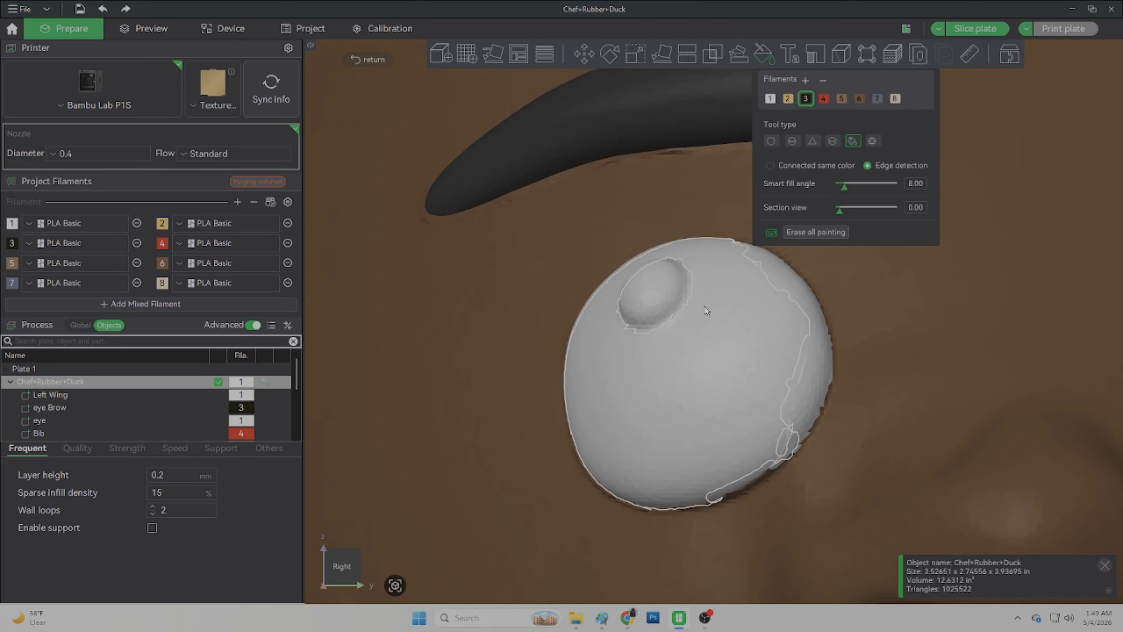
drag(330, 281, 344, 291)
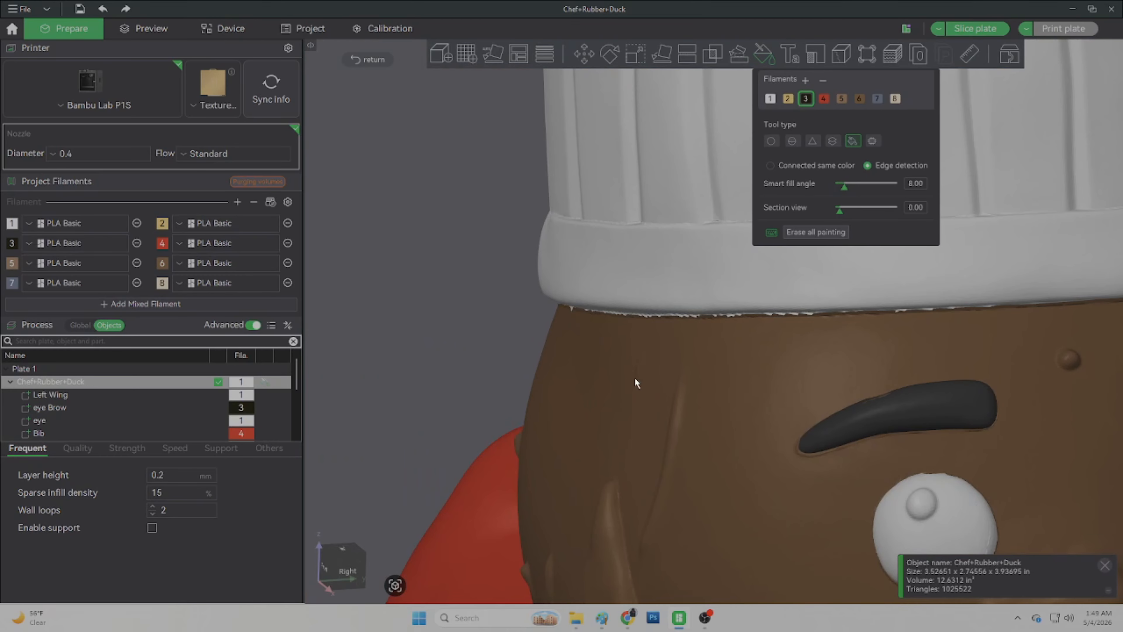
right_drag(673, 377, 473, 294)
scroll(797, 438, up, 8)
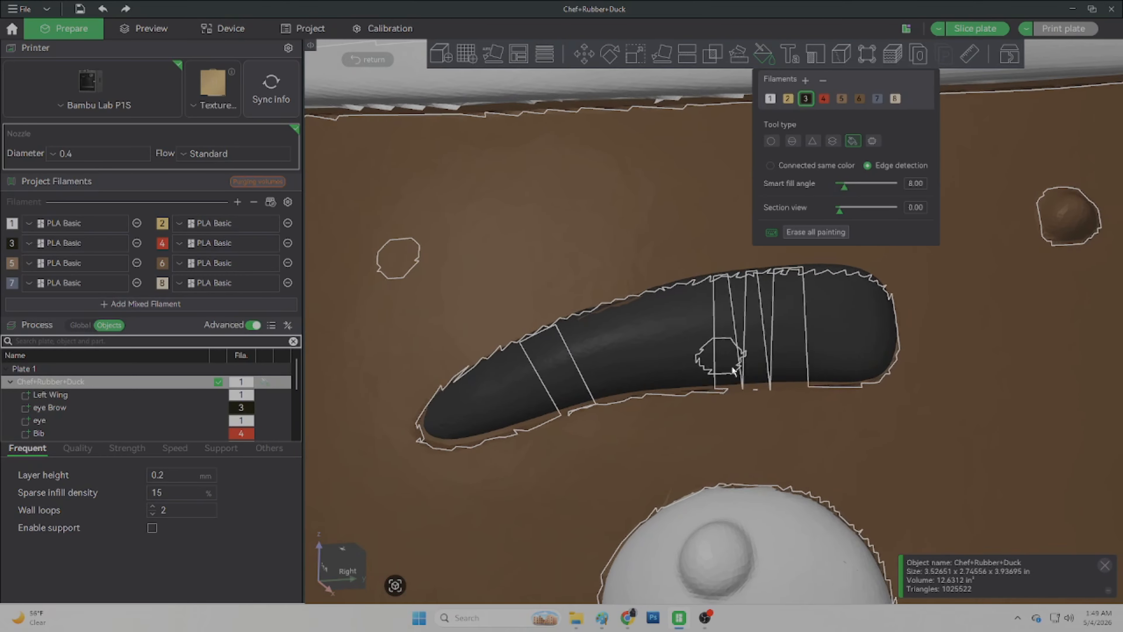
right_drag(732, 369, 644, 251)
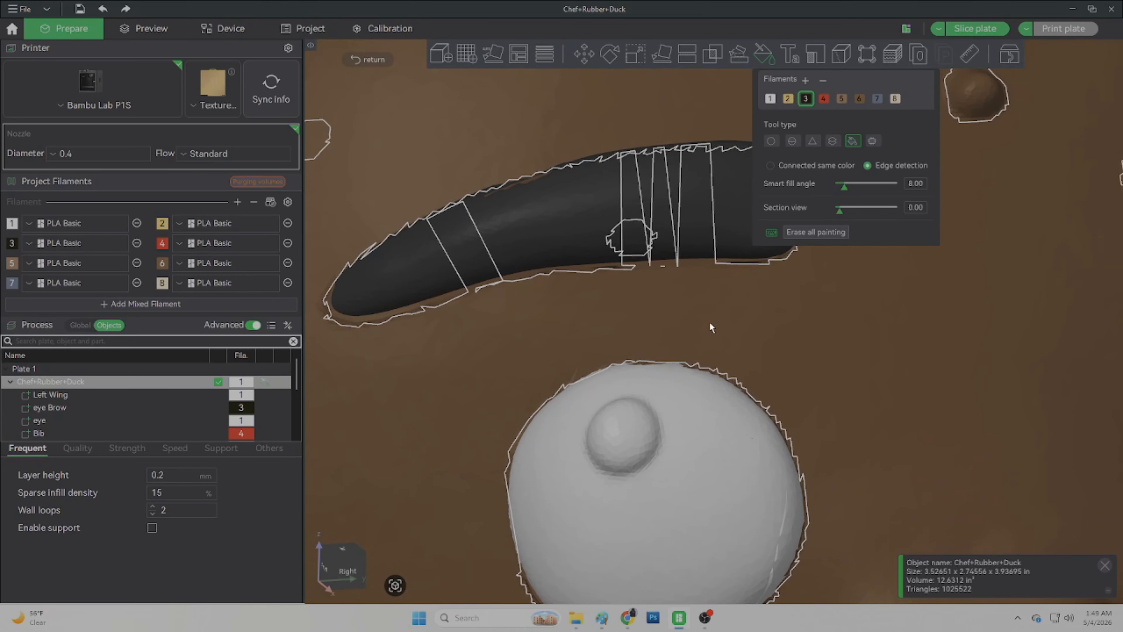
click(770, 141)
scroll(628, 438, up, 3)
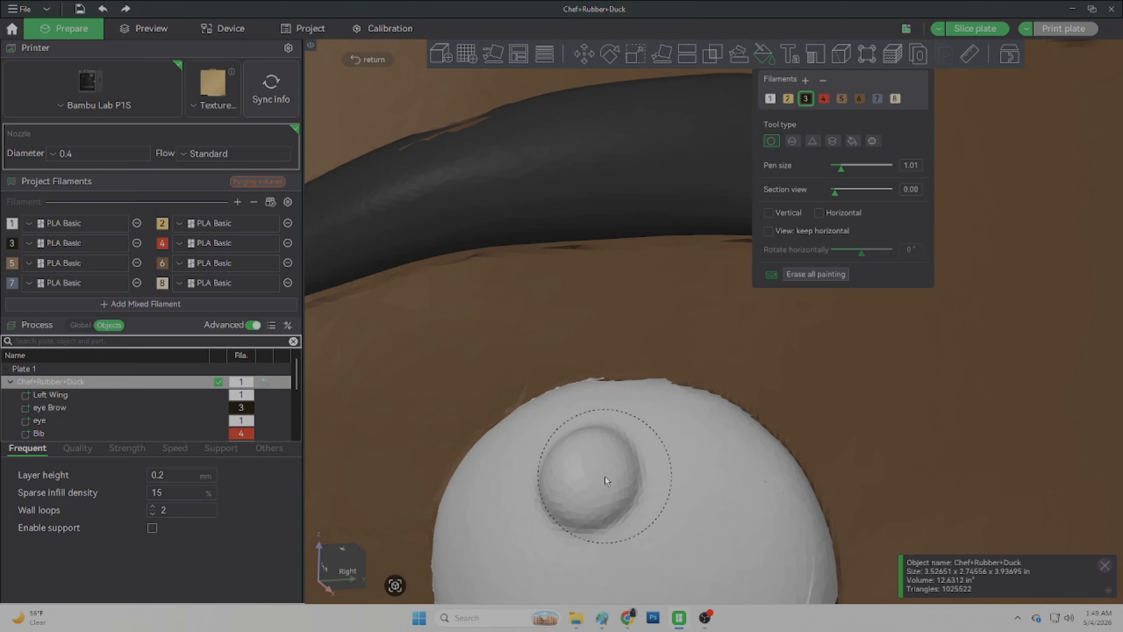
click(908, 166)
click(593, 481)
click(587, 484)
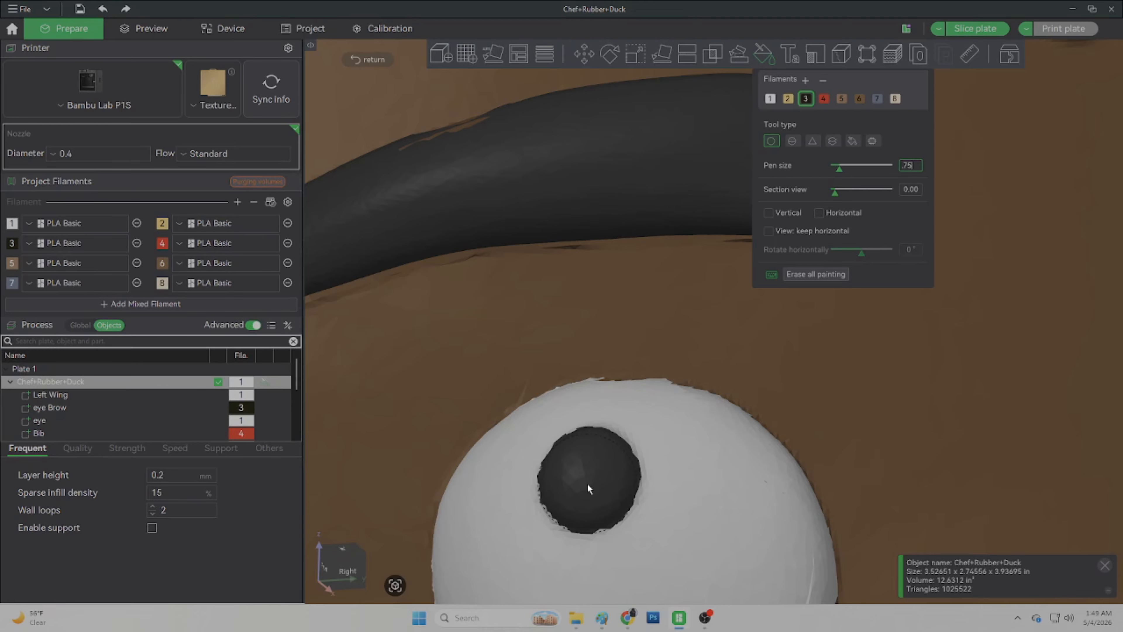
Step: Paint the pupil of the other, brown eye with filament 3 using the Circle brush
scroll(628, 407, down, 6)
middle_drag(788, 393, 449, 413)
scroll(643, 397, up, 9)
scroll(631, 449, up, 2)
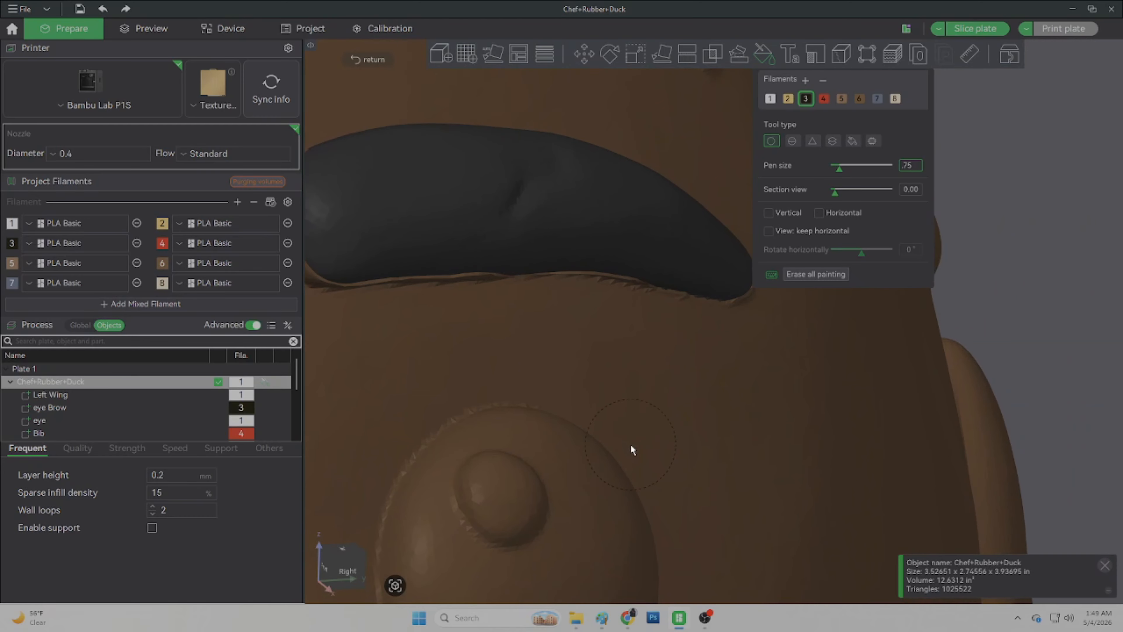
drag(1097, 304, 1095, 306)
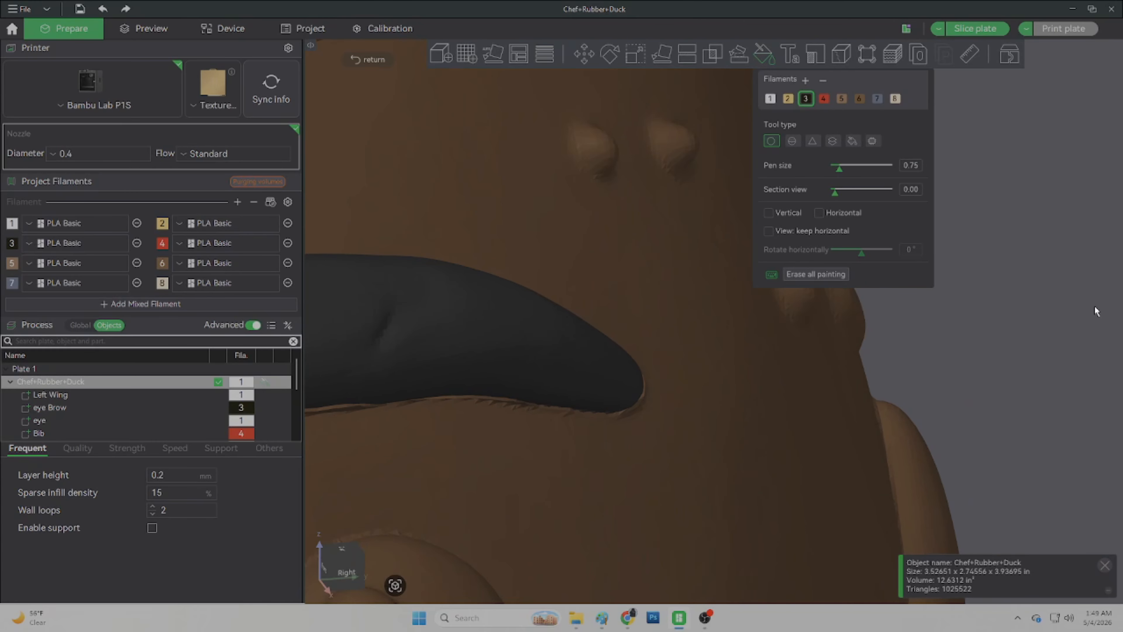
middle_drag(692, 464, 936, 217)
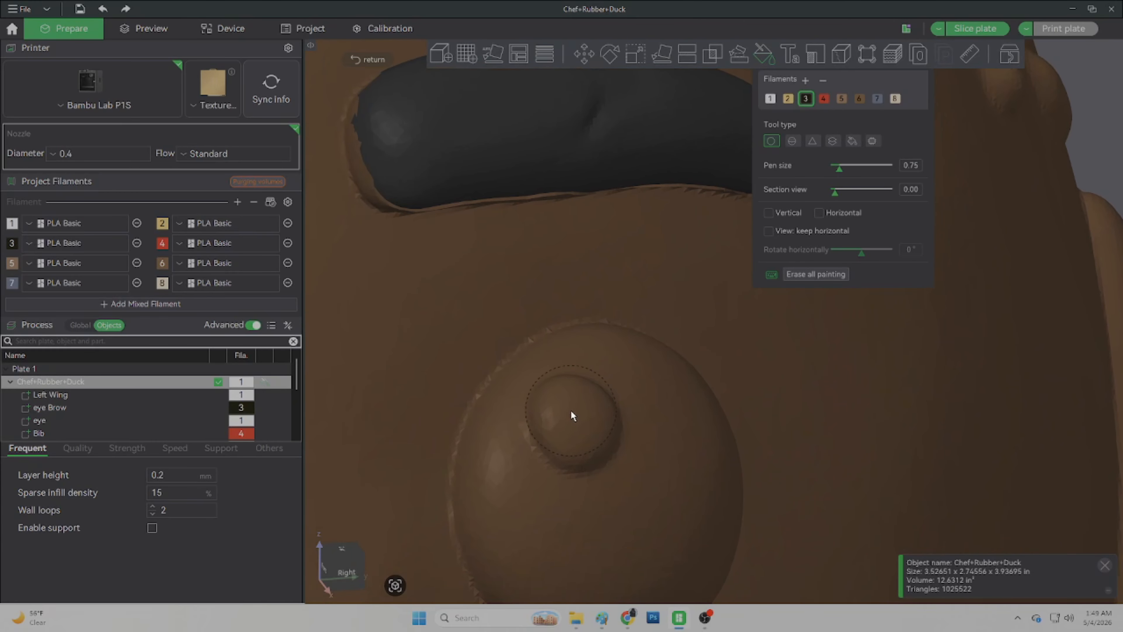
click(570, 426)
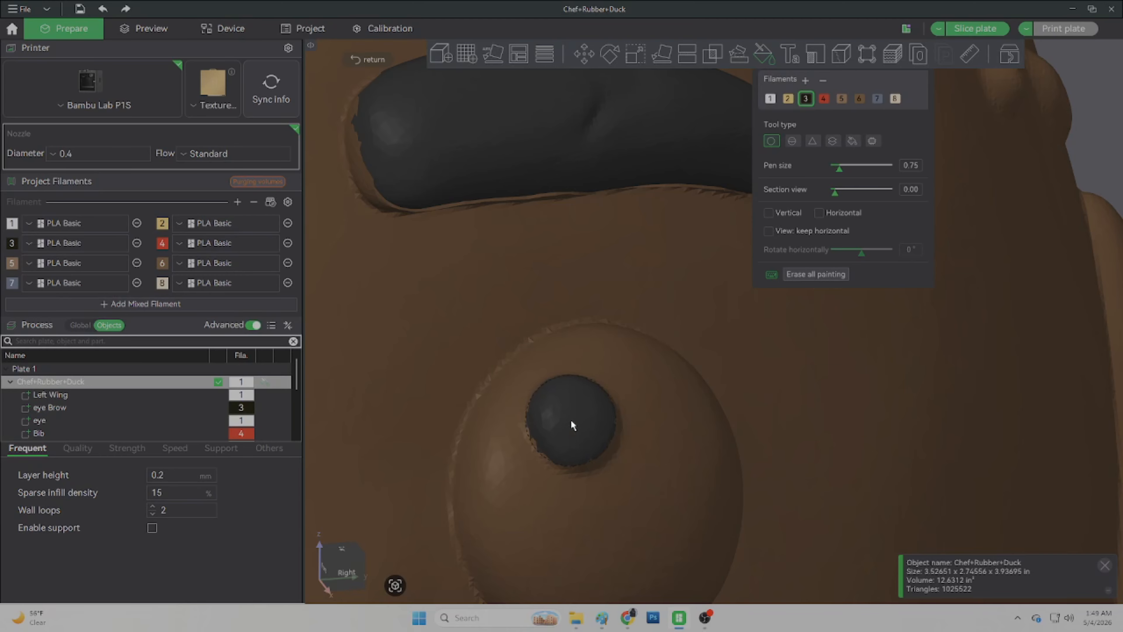
click(576, 424)
Step: Fill the brown eyeball around the pupil with filament 1 using Edge detection smart fill
click(771, 99)
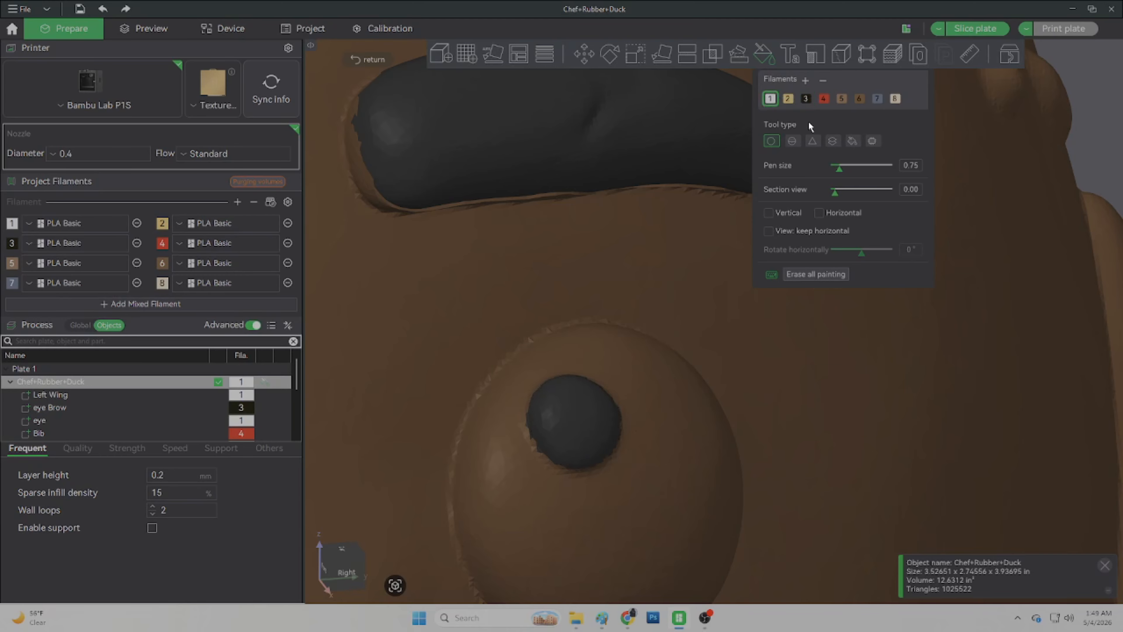
click(852, 141)
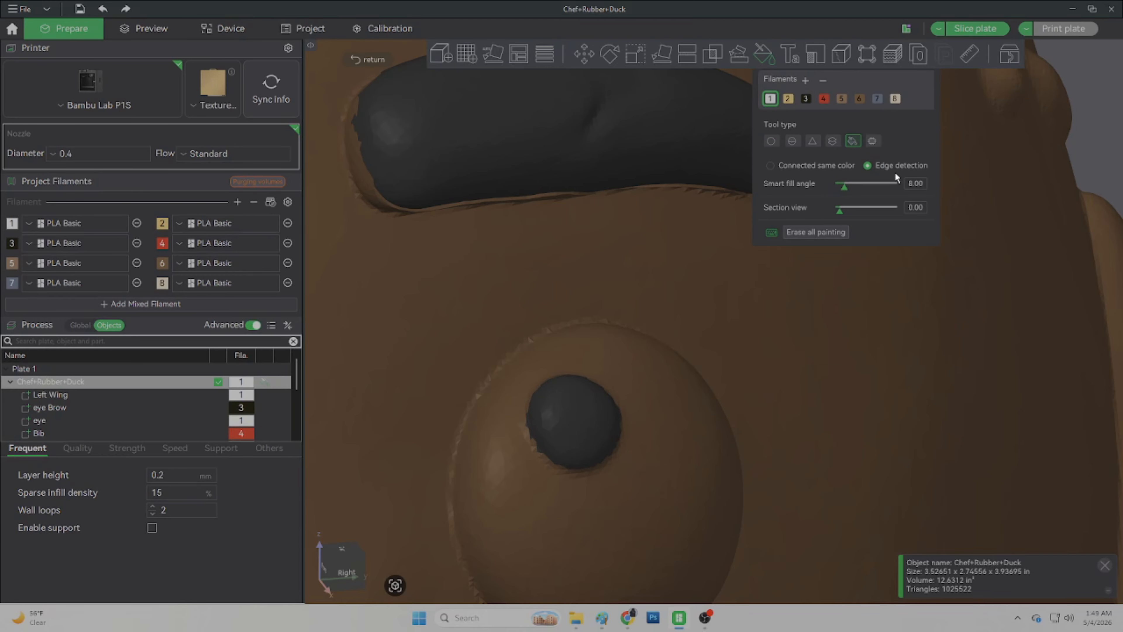
click(663, 397)
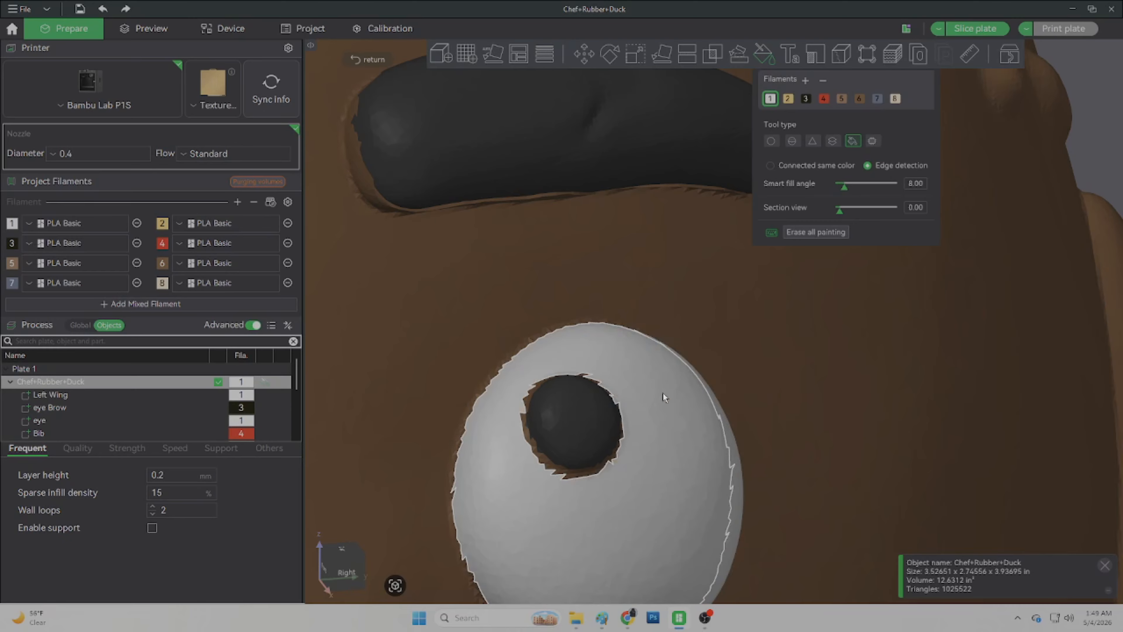
Step: Touch up the edge of the white eye's pupil with the Circle brush at pen size 0.10, using filaments 1 and 3
click(771, 141)
scroll(594, 456, up, 3)
scroll(594, 456, up, 3)
right_drag(497, 522, 729, 241)
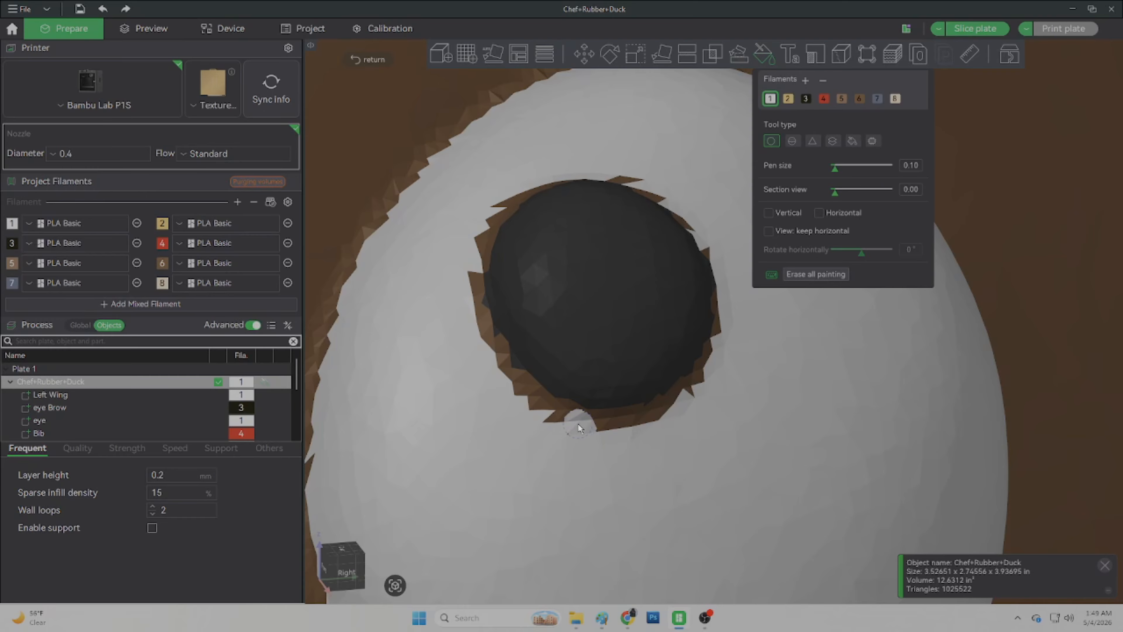
mouse_move(577, 423)
mouse_down()
mouse_move(490, 310)
mouse_move(654, 407)
mouse_move(568, 167)
mouse_move(480, 287)
mouse_up()
click(806, 98)
mouse_move(542, 194)
mouse_down()
mouse_move(519, 221)
mouse_move(498, 294)
mouse_up()
scroll(620, 263, down, 15)
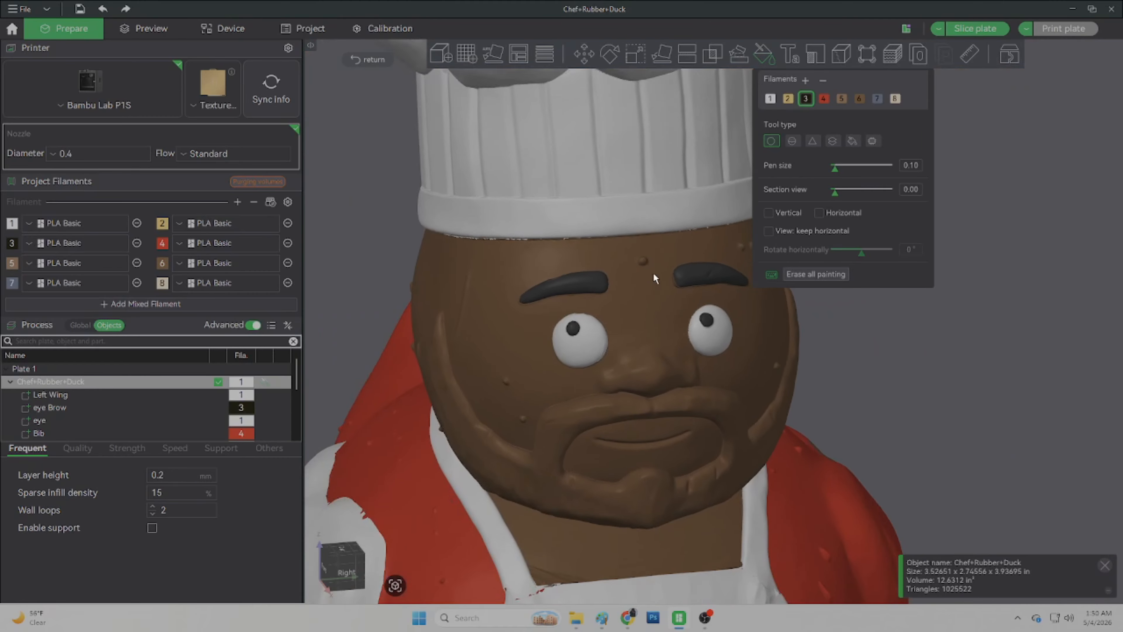
Step: Try an Edge detection smart fill of the face with filament 3 and undo it
scroll(653, 272, down, 8)
drag(1008, 389, 972, 376)
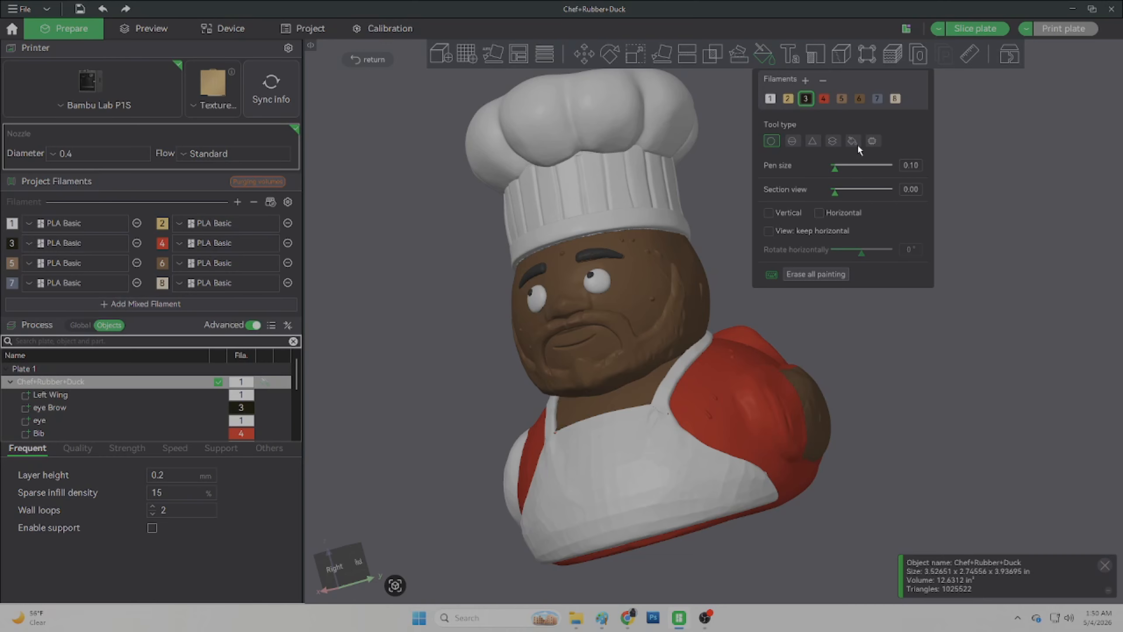
click(849, 141)
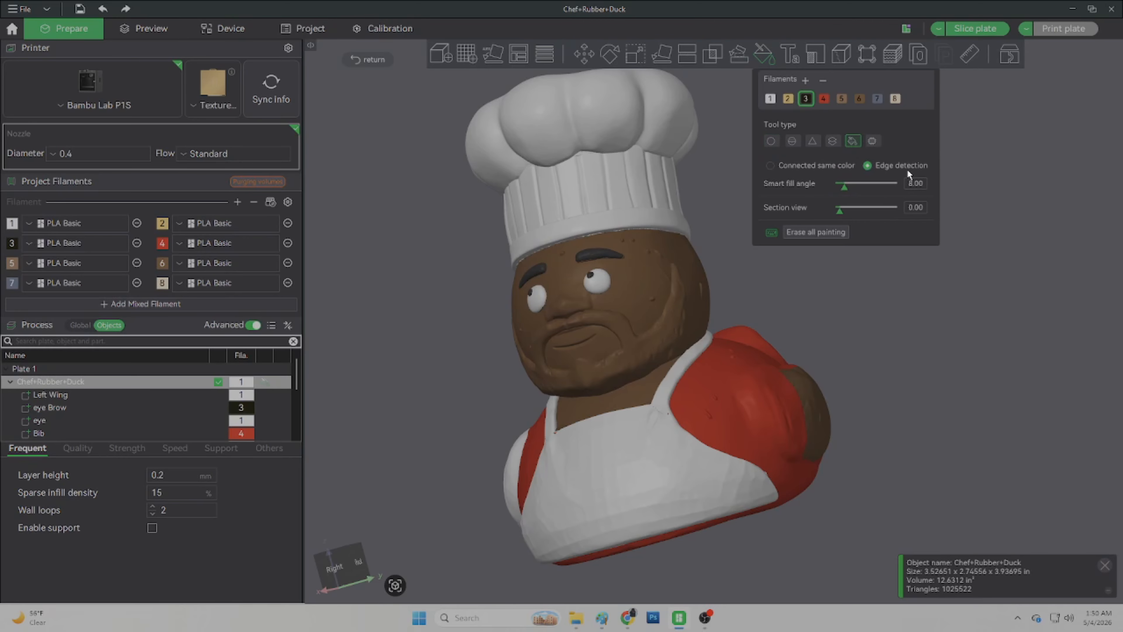
click(657, 340)
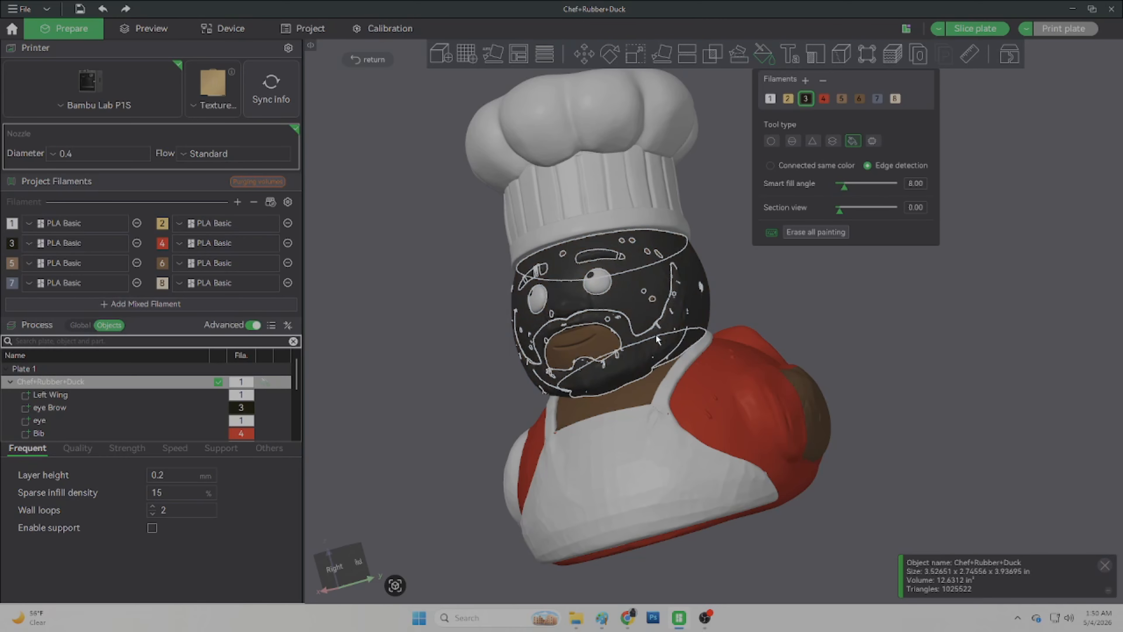
key(ctrl+z)
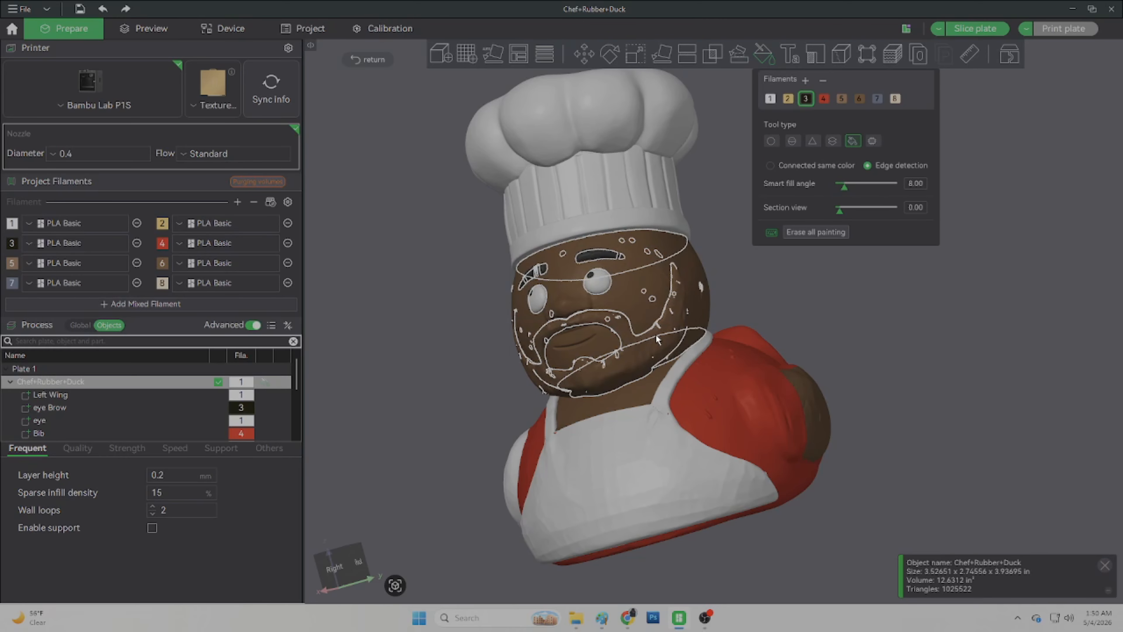
Step: Outline the beard along the cheek with filament 3 using the Circle brush
scroll(657, 340, up, 5)
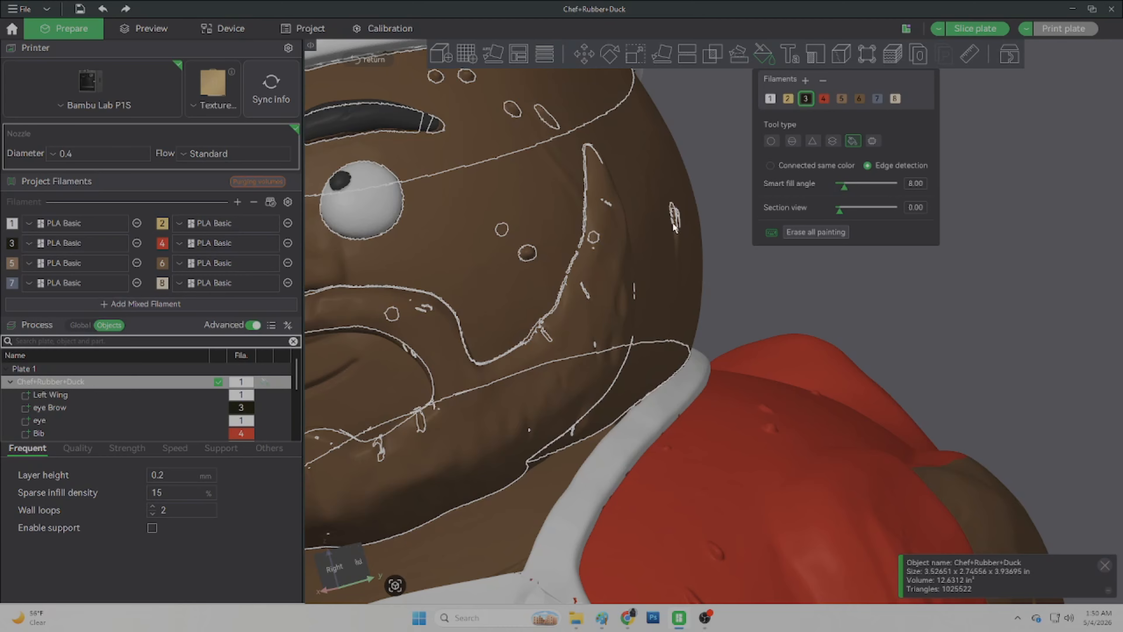
click(771, 140)
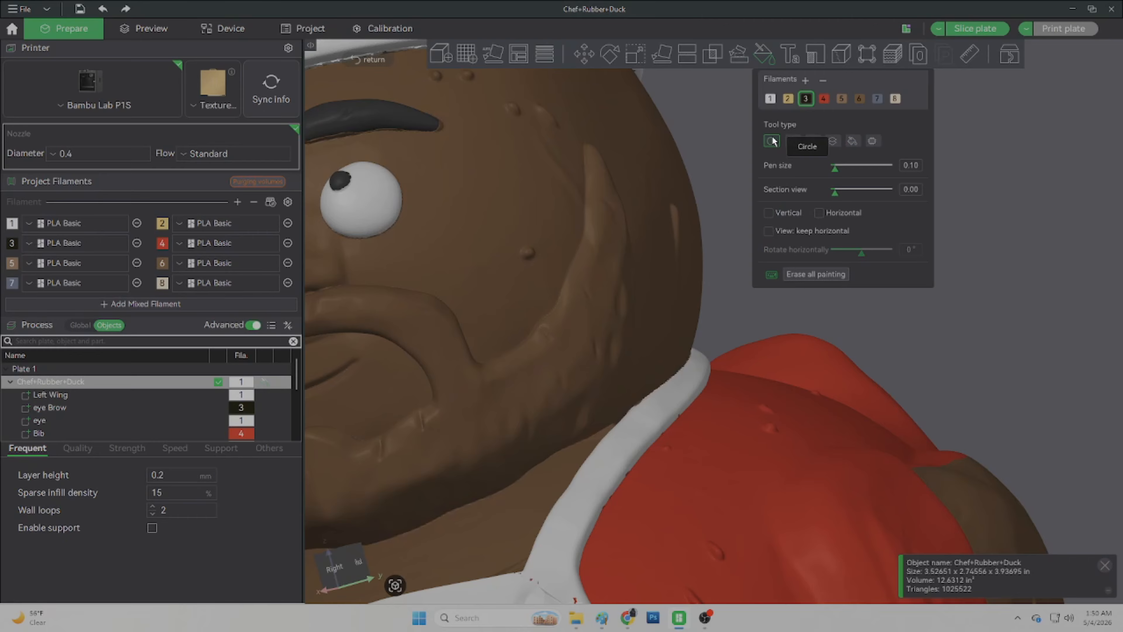
scroll(572, 267, up, 5)
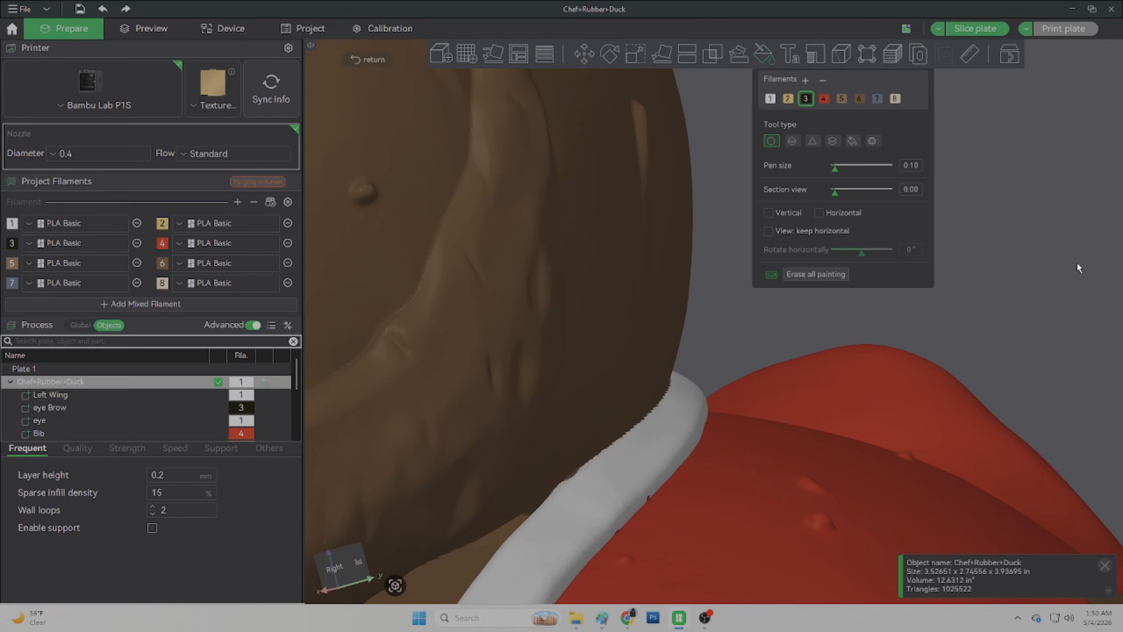
scroll(1074, 270, up, 3)
scroll(479, 317, up, 3)
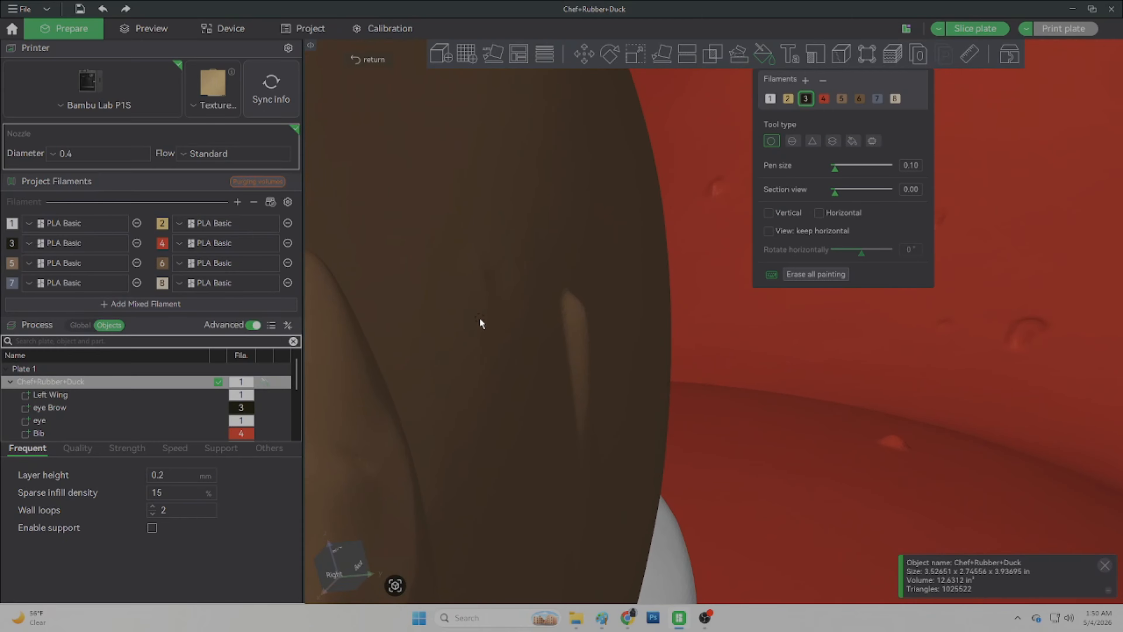
right_drag(480, 318, 720, 269)
right_drag(620, 324, 696, 303)
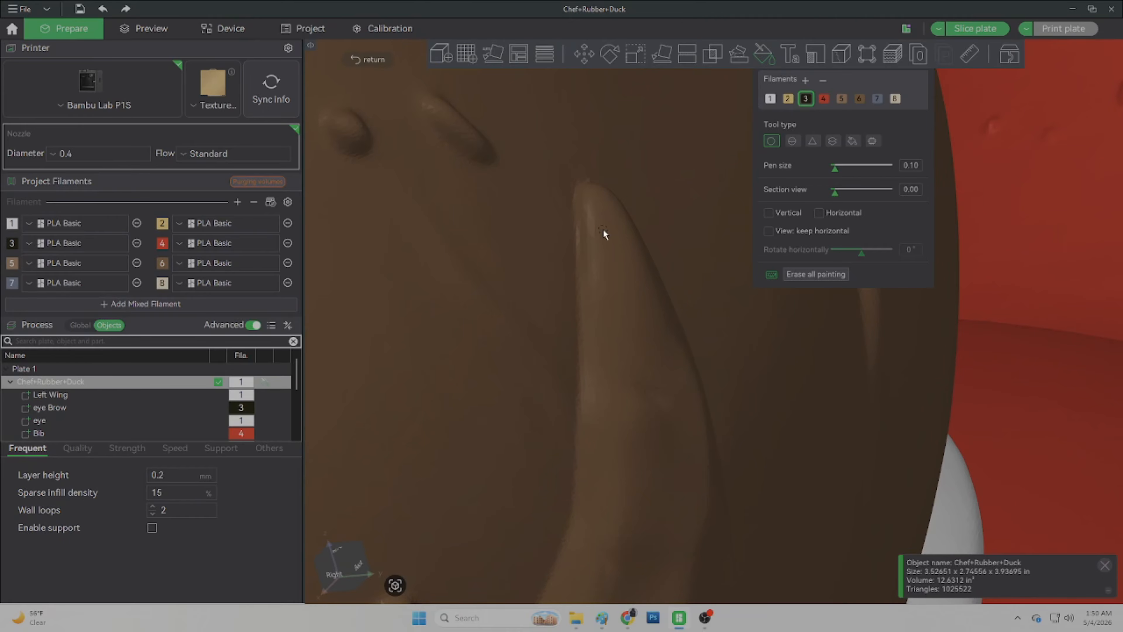
drag(582, 191, 578, 509)
right_drag(578, 508, 668, 199)
scroll(626, 427, up, 3)
drag(698, 106, 595, 354)
right_drag(595, 355, 796, 221)
drag(407, 455, 706, 348)
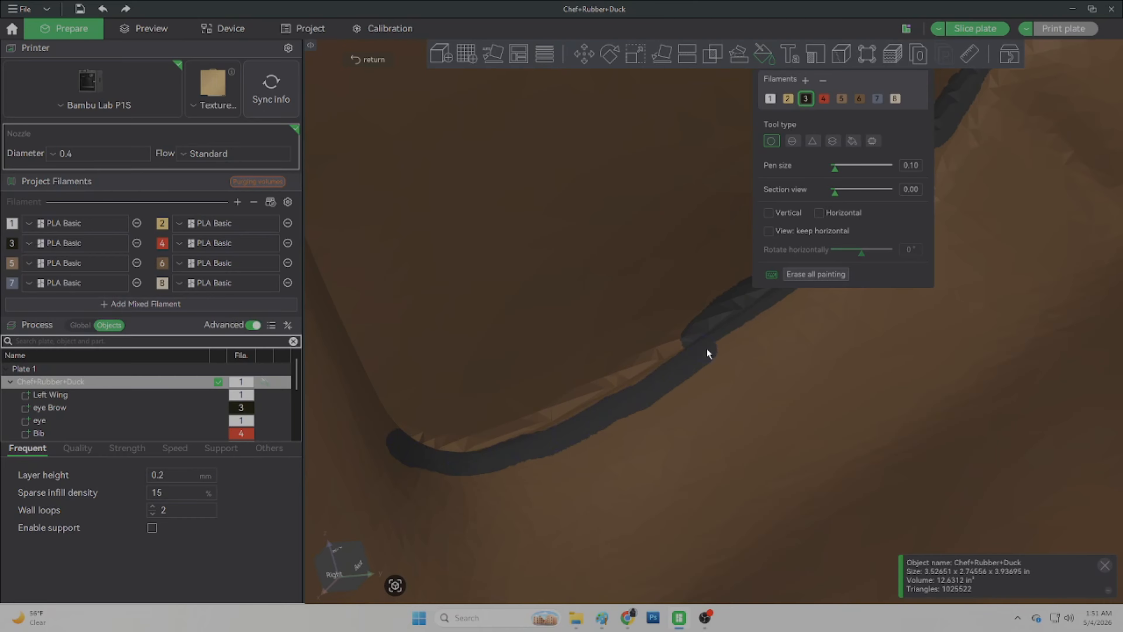
drag(437, 489, 658, 422)
right_drag(646, 439, 752, 424)
drag(667, 445, 318, 225)
mouse_move(319, 225)
right_down()
mouse_move(604, 342)
mouse_move(568, 310)
right_up()
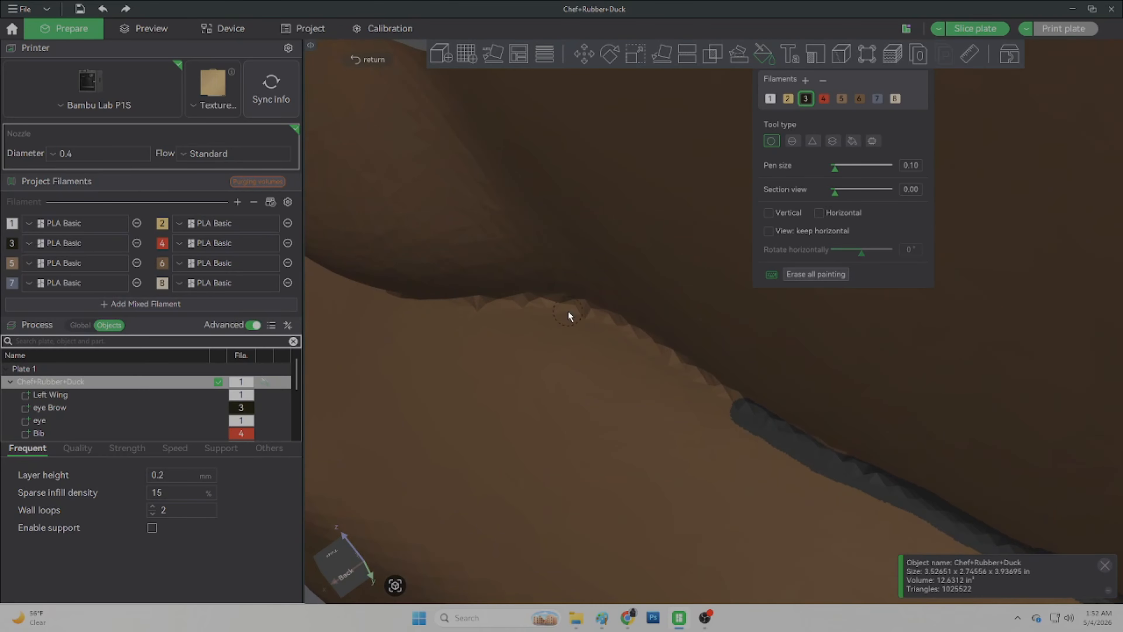
drag(666, 261, 398, 362)
right_drag(399, 363, 722, 323)
drag(686, 317, 473, 367)
right_drag(473, 367, 620, 322)
drag(880, 367, 659, 325)
right_drag(620, 322, 522, 374)
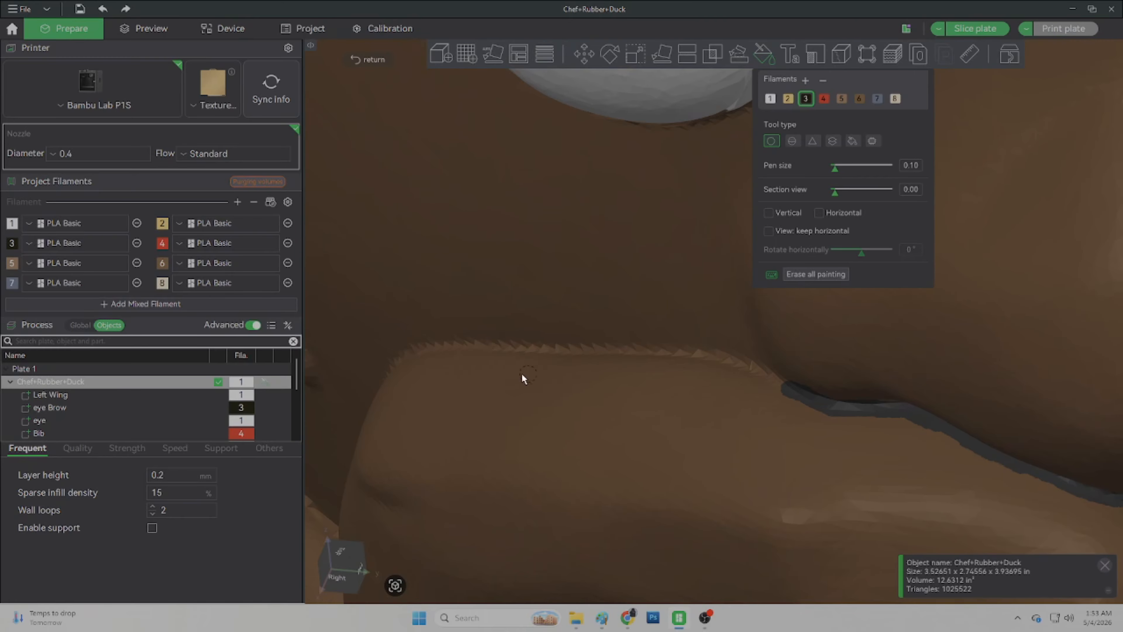
drag(787, 396, 559, 354)
right_drag(560, 354, 664, 372)
drag(663, 372, 488, 416)
scroll(488, 416, down, 4)
drag(725, 348, 619, 354)
right_drag(619, 353, 491, 266)
drag(490, 266, 547, 429)
right_drag(546, 429, 526, 193)
drag(526, 192, 491, 270)
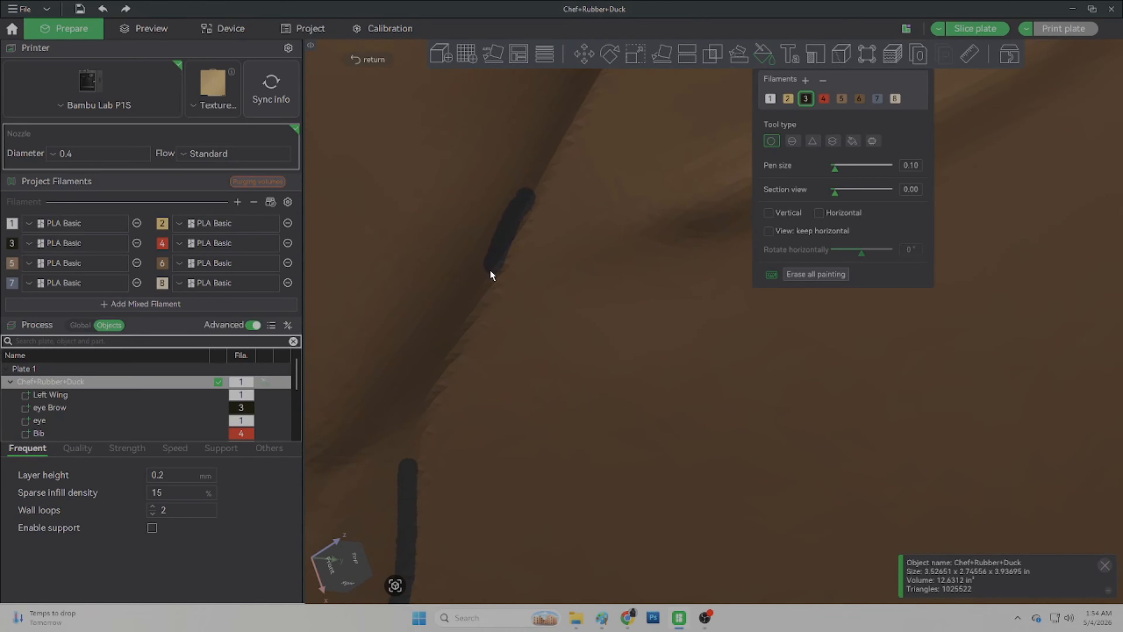
scroll(660, 377, down, 10)
scroll(660, 377, up, 8)
right_drag(660, 377, 508, 327)
Step: Correct stray strokes with filament 6 and continue the beard outline with filament 3
click(859, 98)
click(805, 98)
right_drag(382, 448, 645, 385)
right_drag(376, 319, 884, 398)
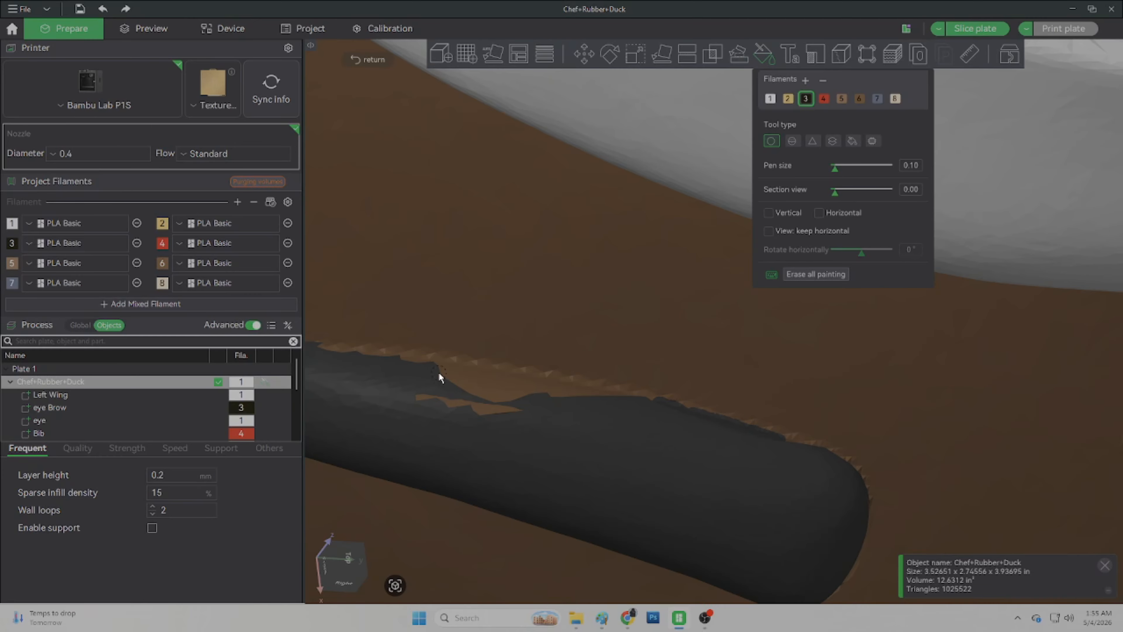
click(859, 98)
right_drag(464, 376, 707, 398)
click(805, 98)
drag(685, 407, 747, 435)
right_drag(747, 436, 608, 194)
drag(522, 500, 608, 194)
mouse_move(608, 195)
right_down()
mouse_move(661, 297)
mouse_move(652, 380)
mouse_move(751, 420)
right_up()
drag(840, 460, 655, 338)
scroll(655, 338, down, 6)
scroll(610, 376, down, 4)
mouse_move(611, 375)
right_down()
mouse_move(708, 355)
mouse_move(594, 331)
right_up()
scroll(707, 354, up, 6)
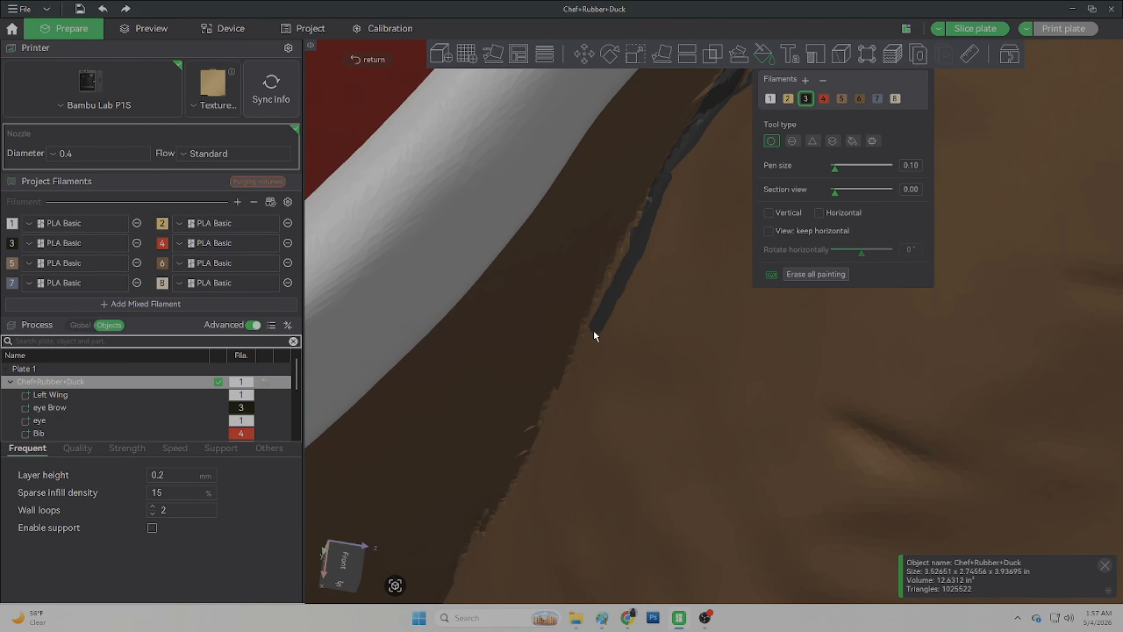
drag(646, 190, 601, 289)
drag(554, 365, 563, 352)
right_drag(563, 352, 659, 269)
scroll(621, 348, down, 5)
drag(588, 464, 384, 543)
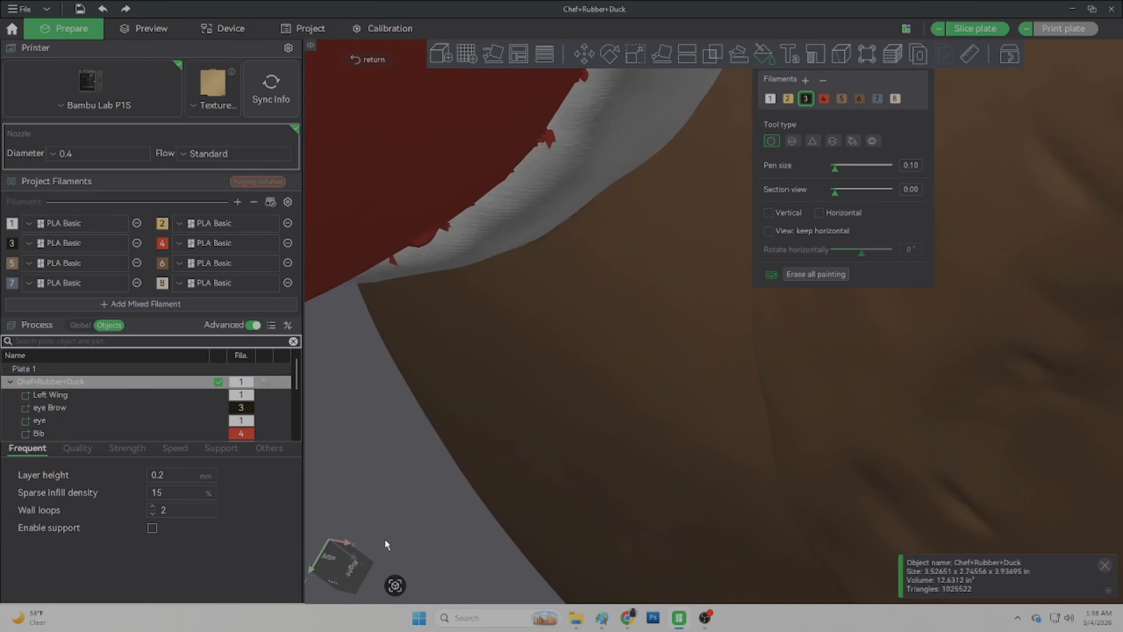
Step: Extend the beard outline around the jaw with filament 3, touching up edges with filament 1
click(770, 99)
mouse_move(663, 266)
right_down()
mouse_move(535, 443)
mouse_move(584, 391)
right_up()
click(806, 99)
drag(477, 294, 622, 522)
scroll(592, 268, down, 8)
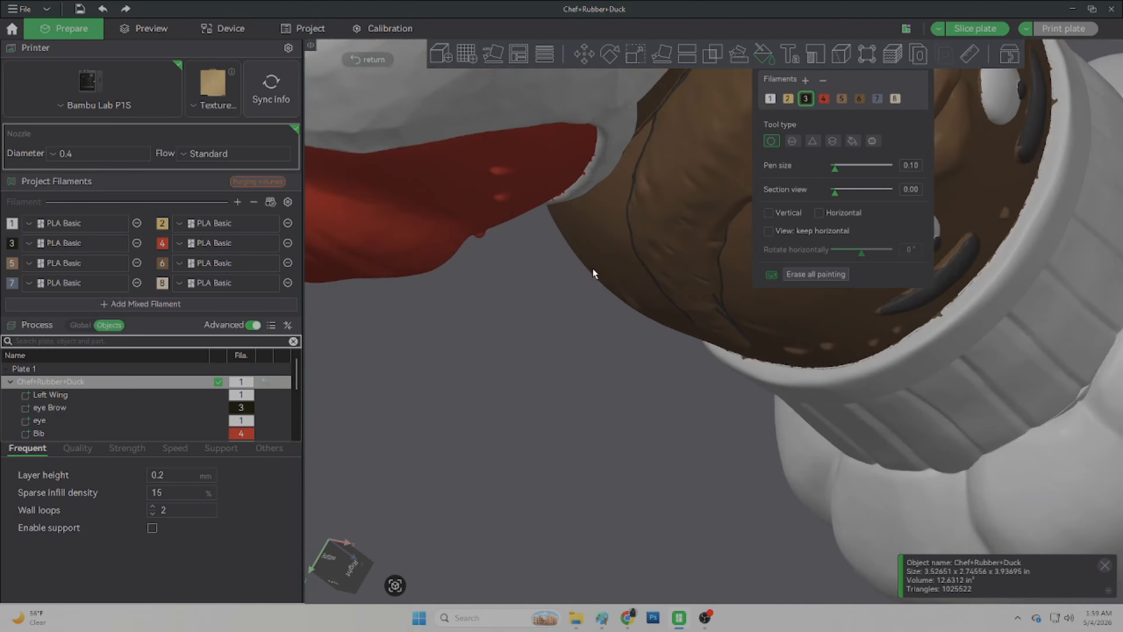
scroll(592, 268, up, 8)
mouse_move(616, 287)
mouse_down()
mouse_move(616, 257)
mouse_move(634, 436)
mouse_up()
scroll(634, 389, up, 4)
mouse_move(531, 112)
right_down()
mouse_move(513, 450)
mouse_move(509, 418)
right_up()
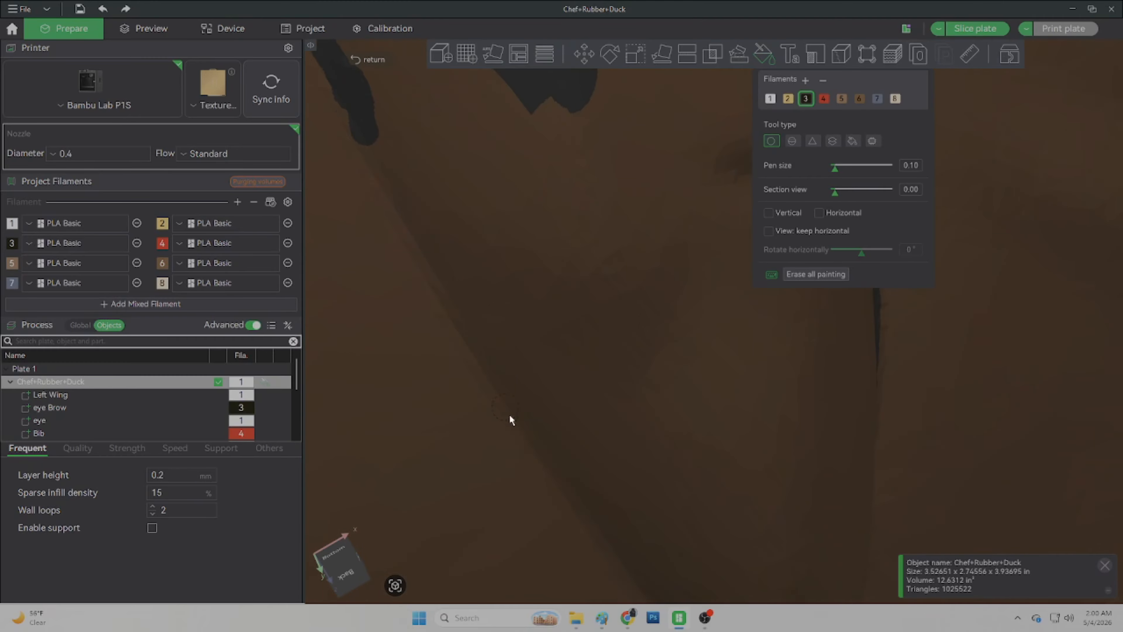
drag(309, 115, 671, 147)
right_drag(672, 148, 646, 311)
drag(708, 76, 539, 311)
right_drag(539, 310, 547, 133)
drag(547, 132, 337, 438)
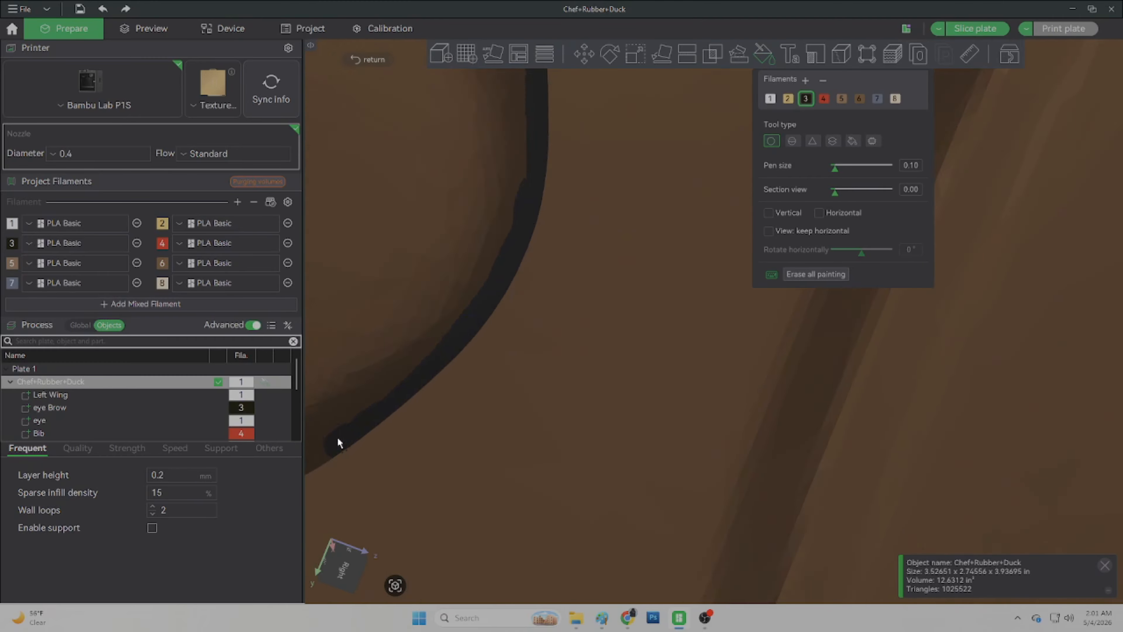
right_drag(337, 438, 458, 185)
scroll(458, 189, down, 10)
scroll(544, 301, up, 7)
scroll(544, 301, up, 4)
drag(468, 526, 623, 354)
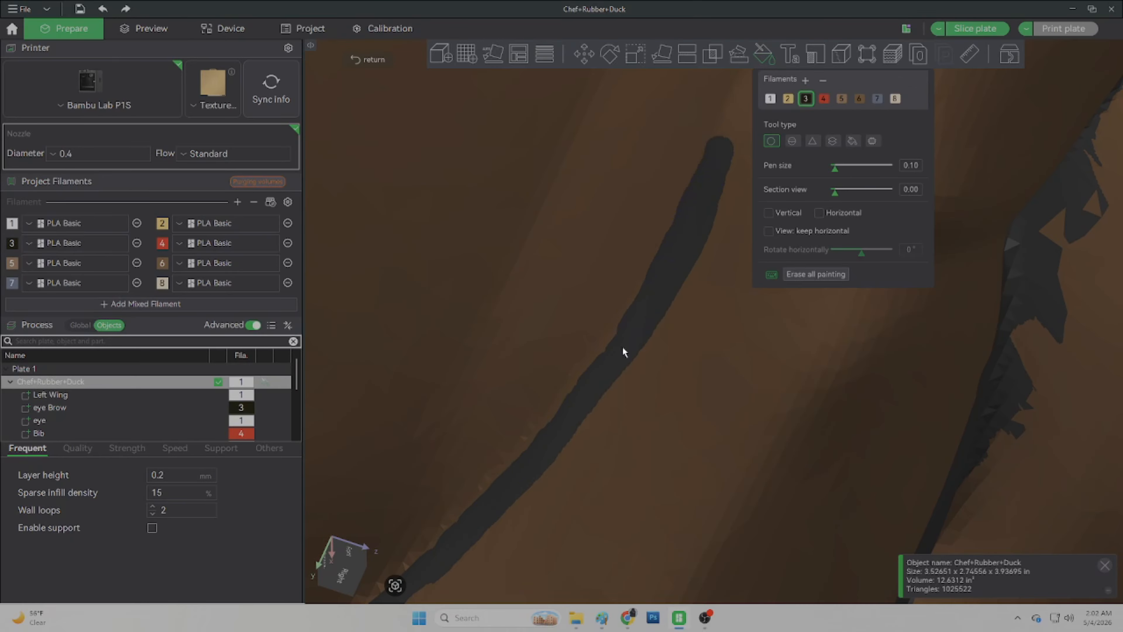
mouse_move(690, 89)
right_down()
mouse_move(516, 270)
mouse_move(689, 283)
right_up()
drag(491, 300, 600, 287)
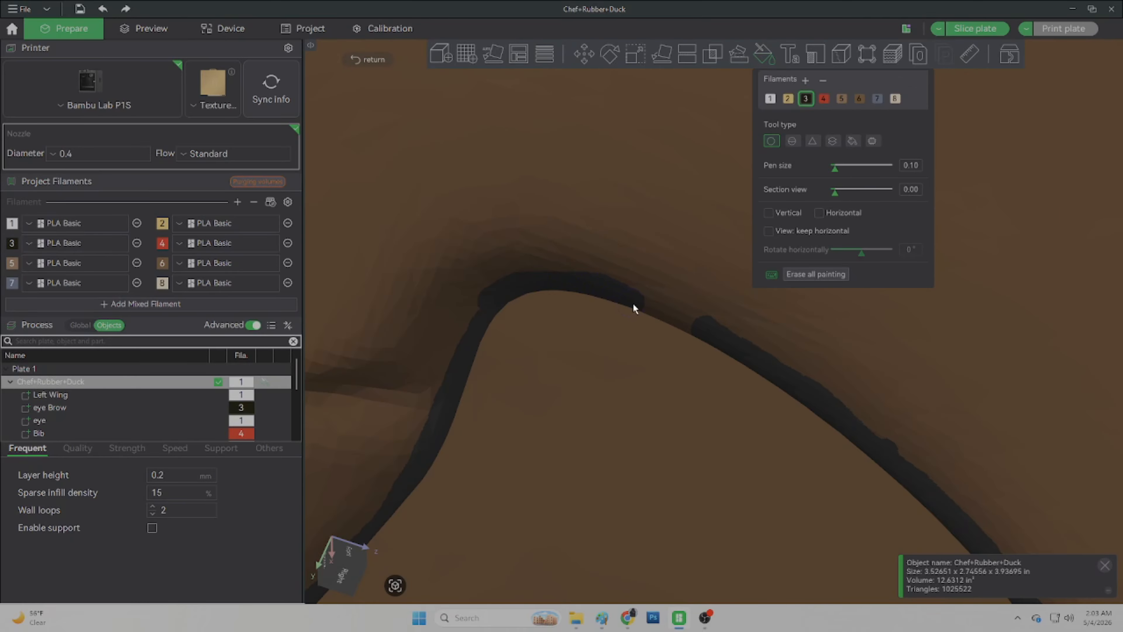
scroll(671, 216, down, 8)
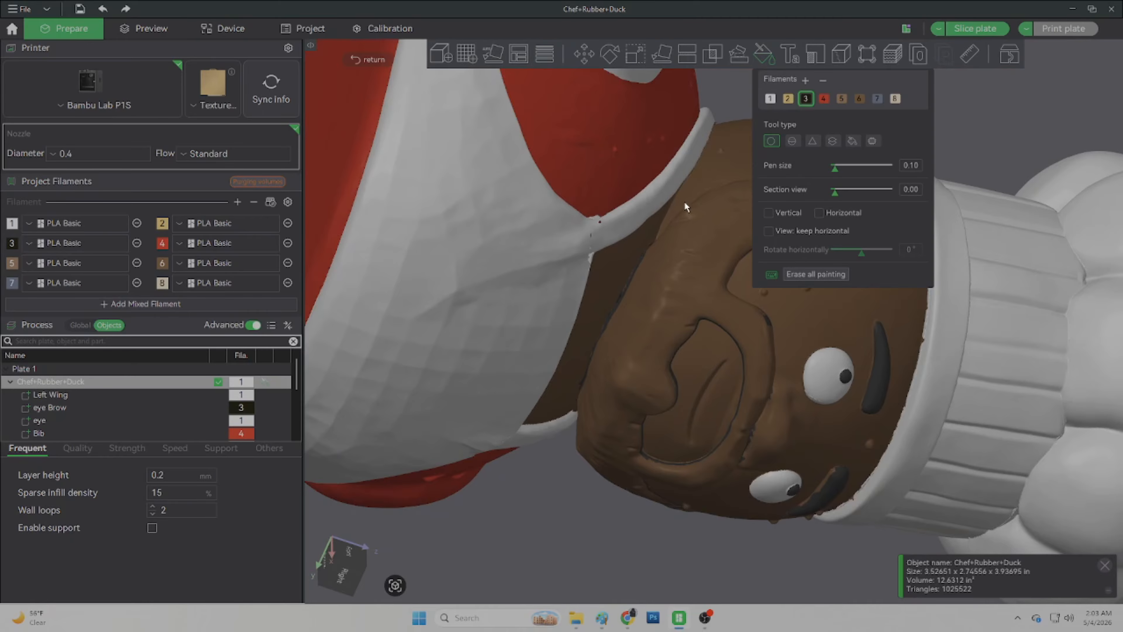
Step: Fill the outlined beard area with filament 3 using the Fill tool in Connected same color mode
click(853, 141)
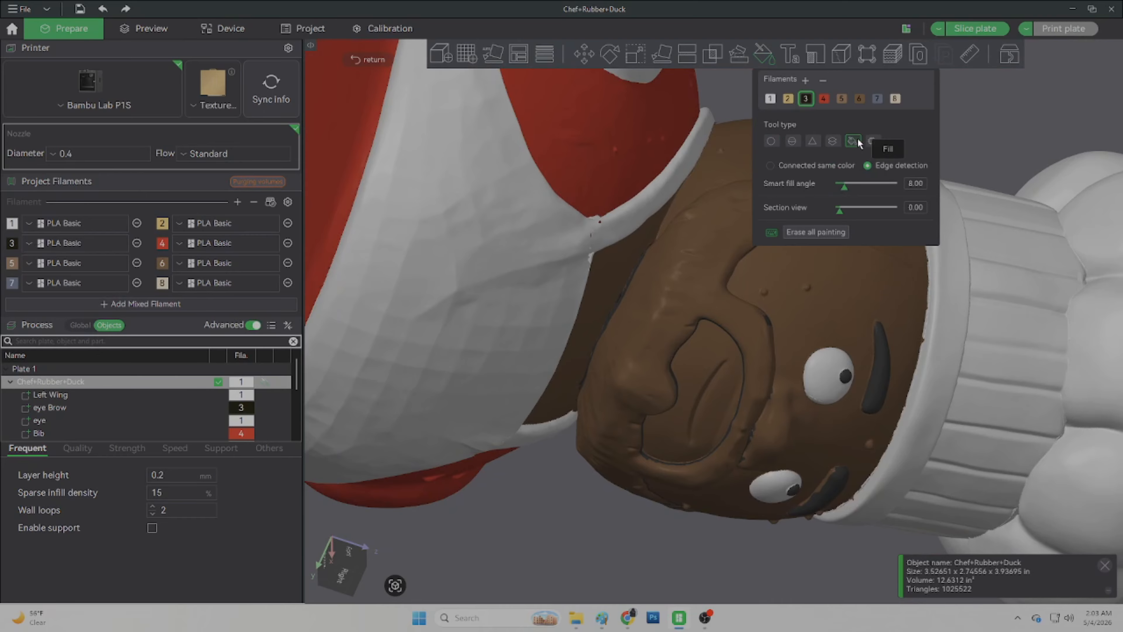
click(780, 168)
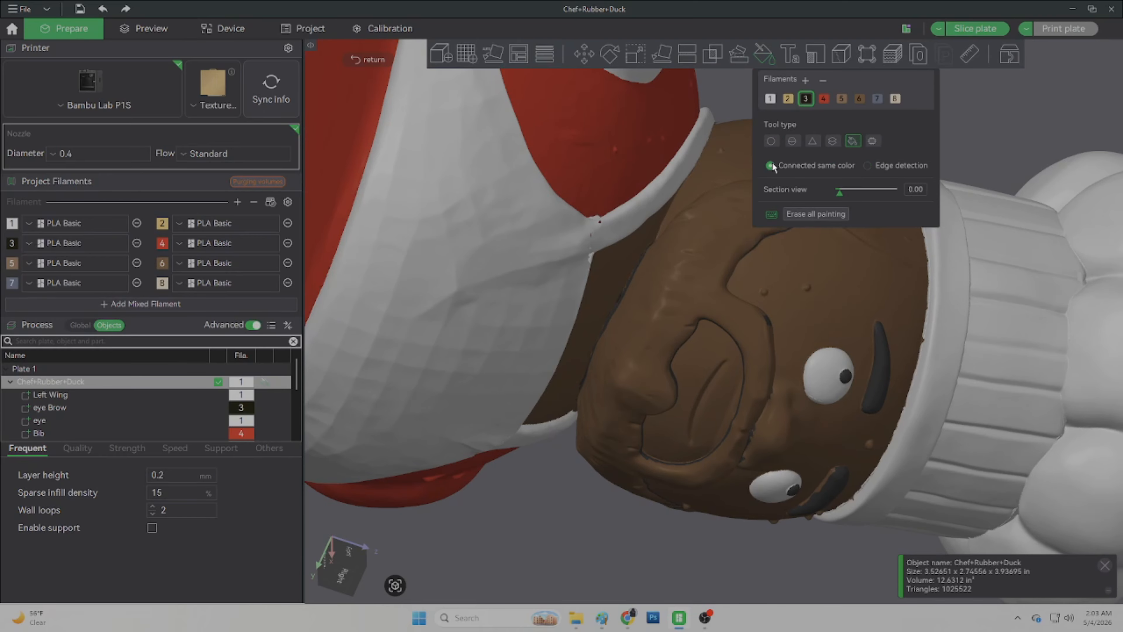
click(719, 239)
scroll(703, 230, down, 6)
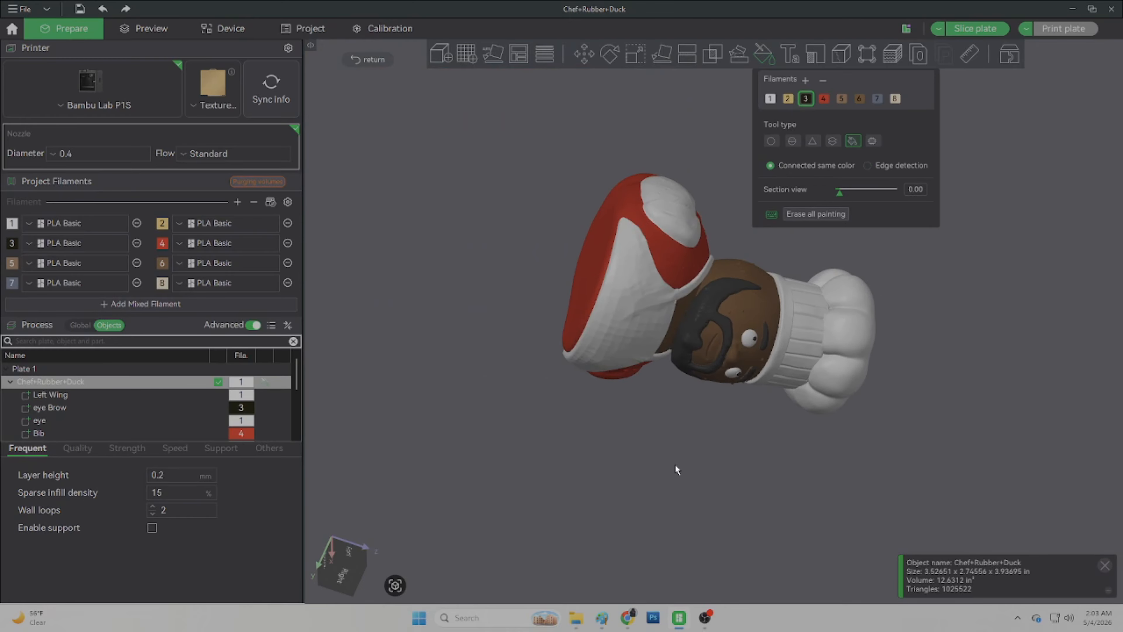
Step: Inspect the painted duck from the back and side, then leave color painting
drag(674, 464, 598, 359)
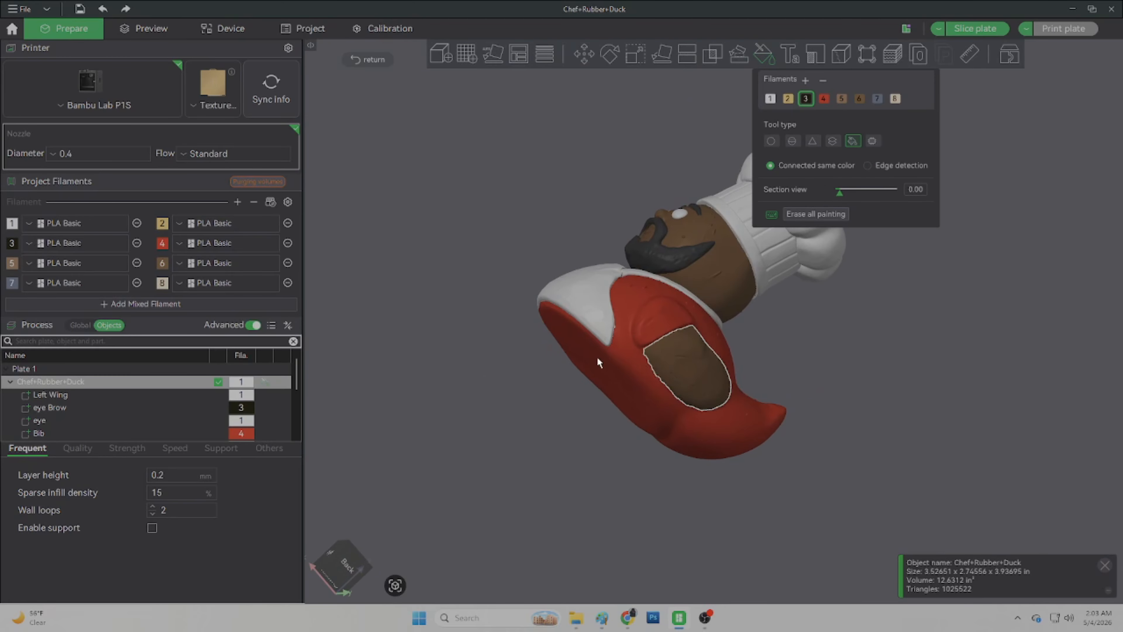
click(342, 579)
click(343, 558)
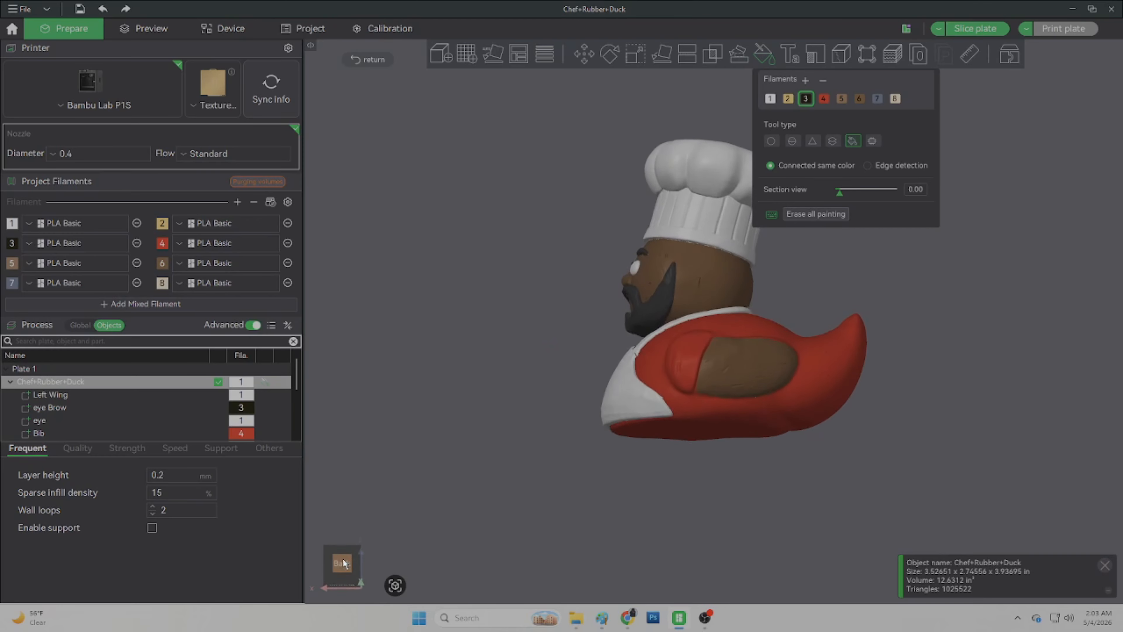
mouse_move(484, 460)
mouse_down()
mouse_move(702, 495)
mouse_move(495, 502)
mouse_move(570, 528)
mouse_move(531, 525)
mouse_move(477, 444)
mouse_up()
click(356, 60)
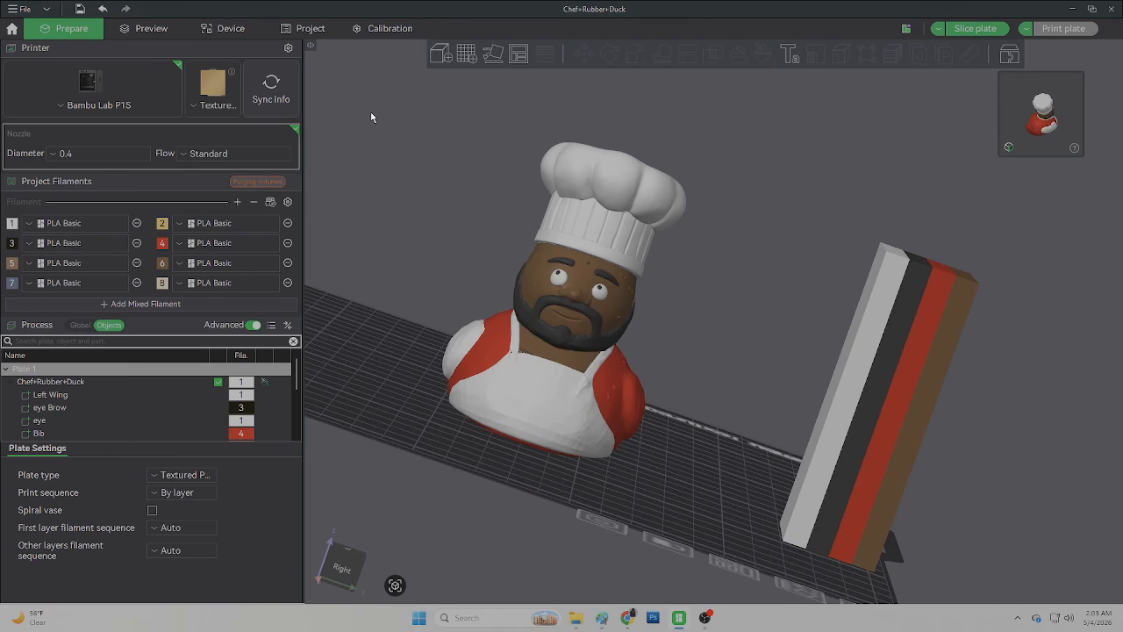
Step: Try adding a separate CHEF text object and delete it
key(6)
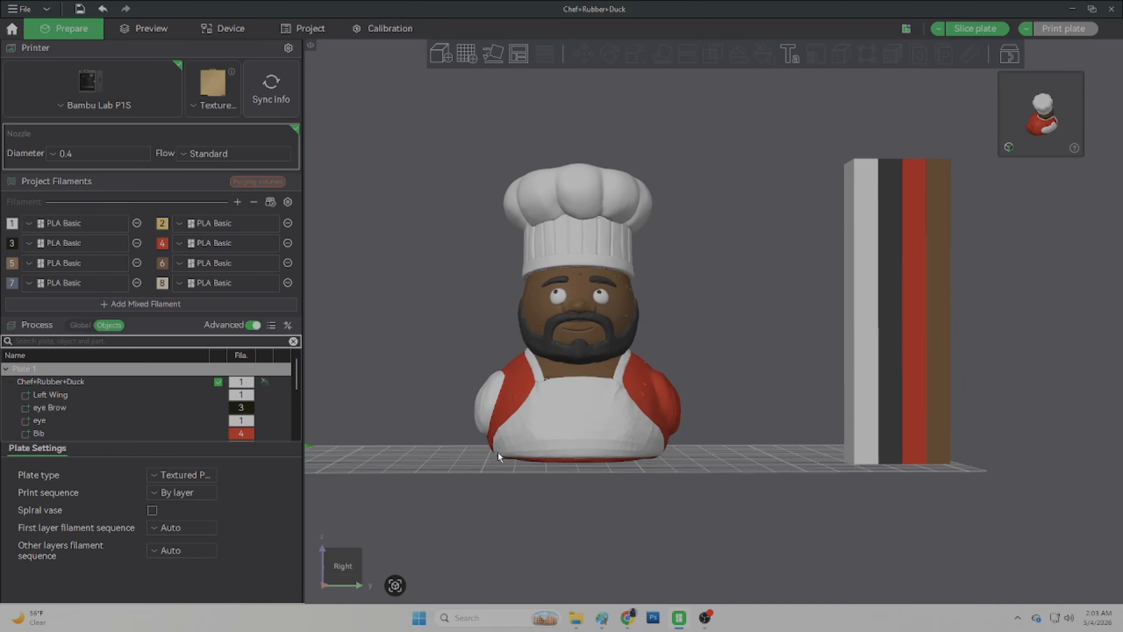
click(793, 55)
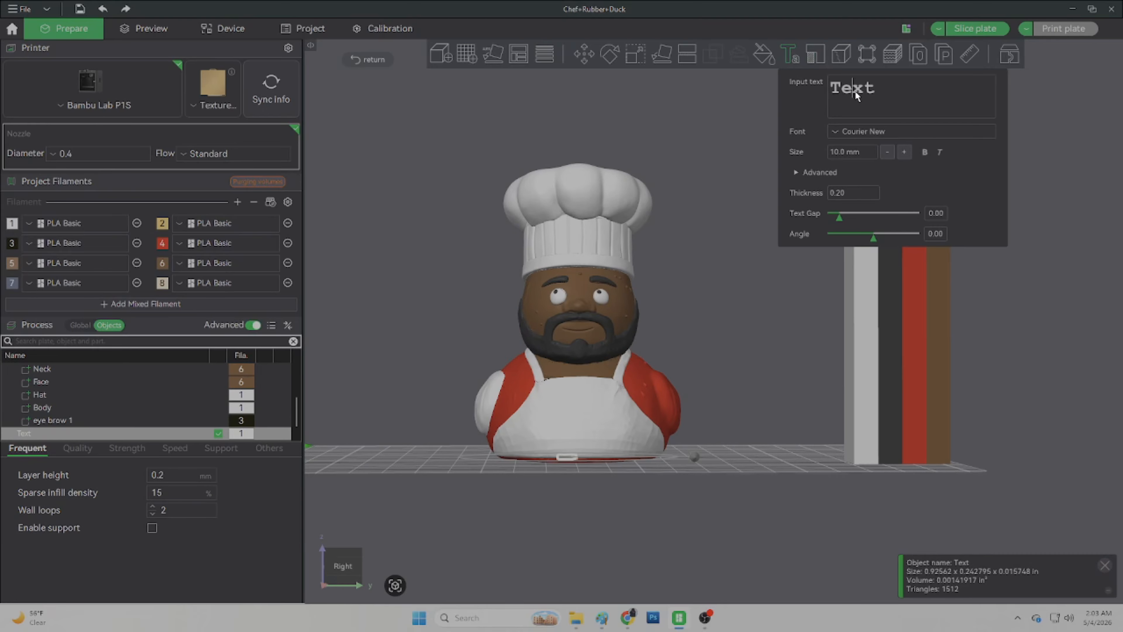
text(CHEF)
scroll(550, 433, up, 3)
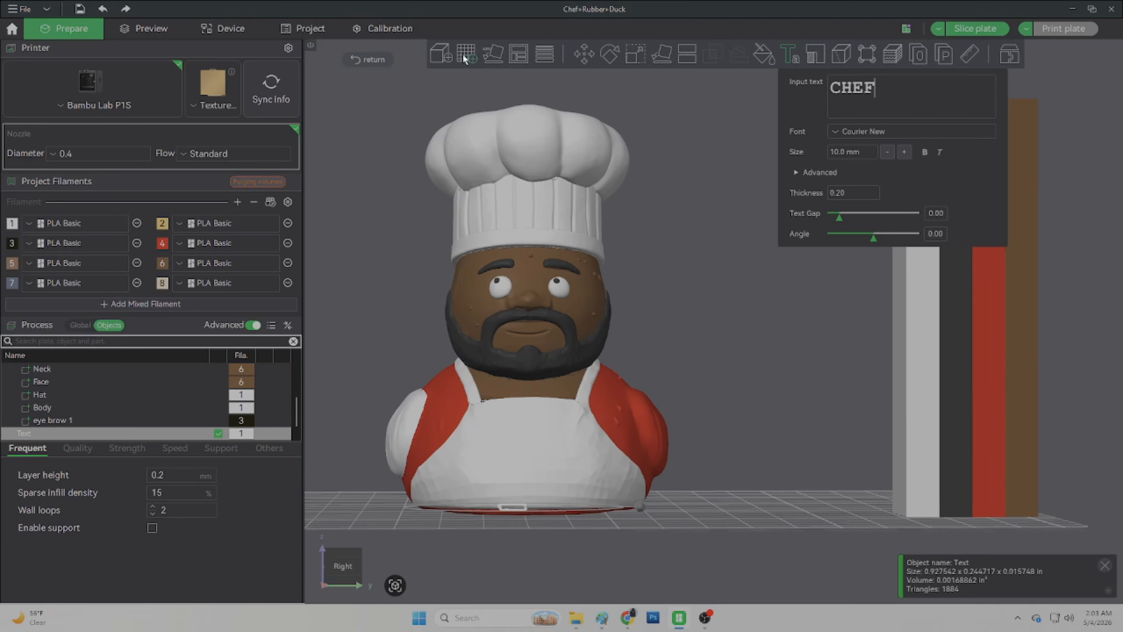
click(583, 54)
key(Delete)
Step: Emboss bold CHEF text as a part onto the duck's apron with Surround surface mode
click(39, 433)
click(786, 58)
text(CHEF)
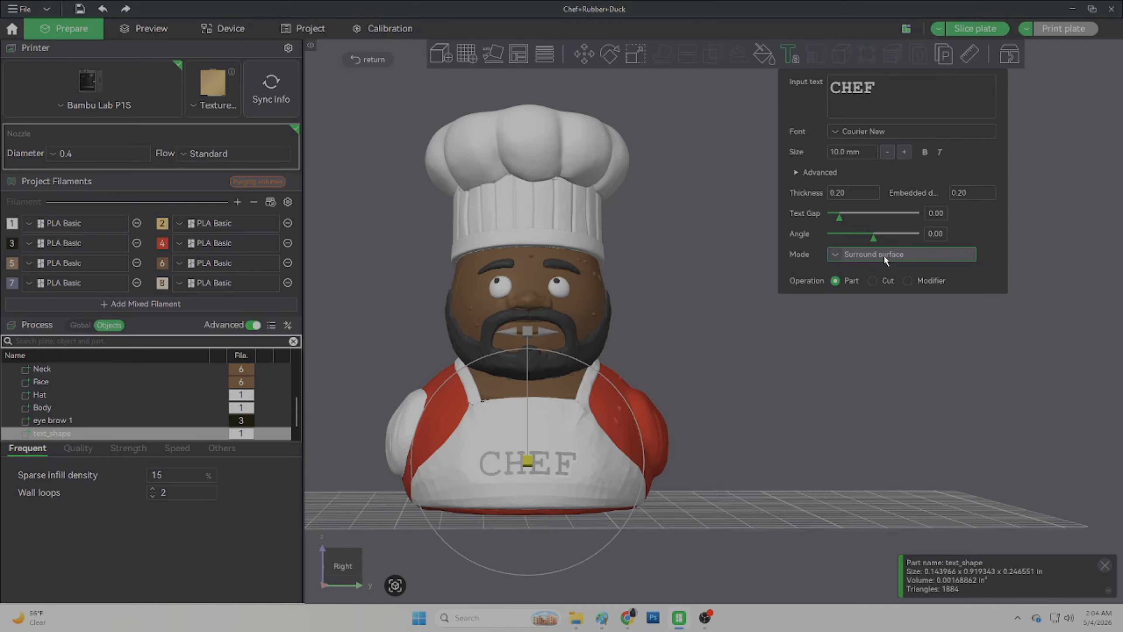
click(924, 151)
drag(771, 396, 774, 422)
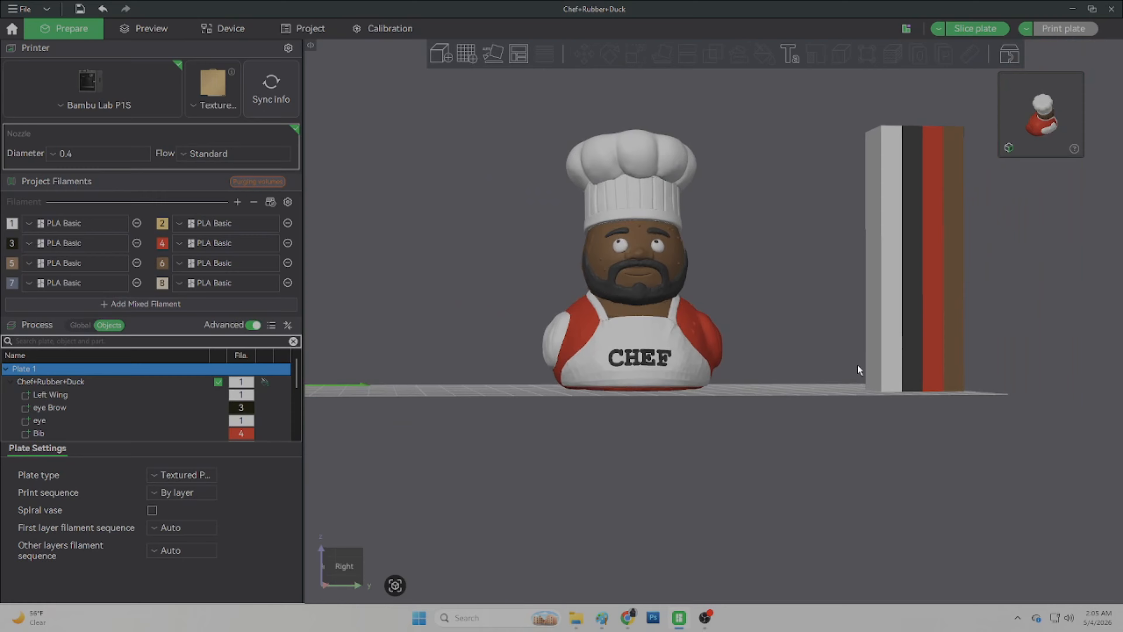
scroll(833, 422, down, 3)
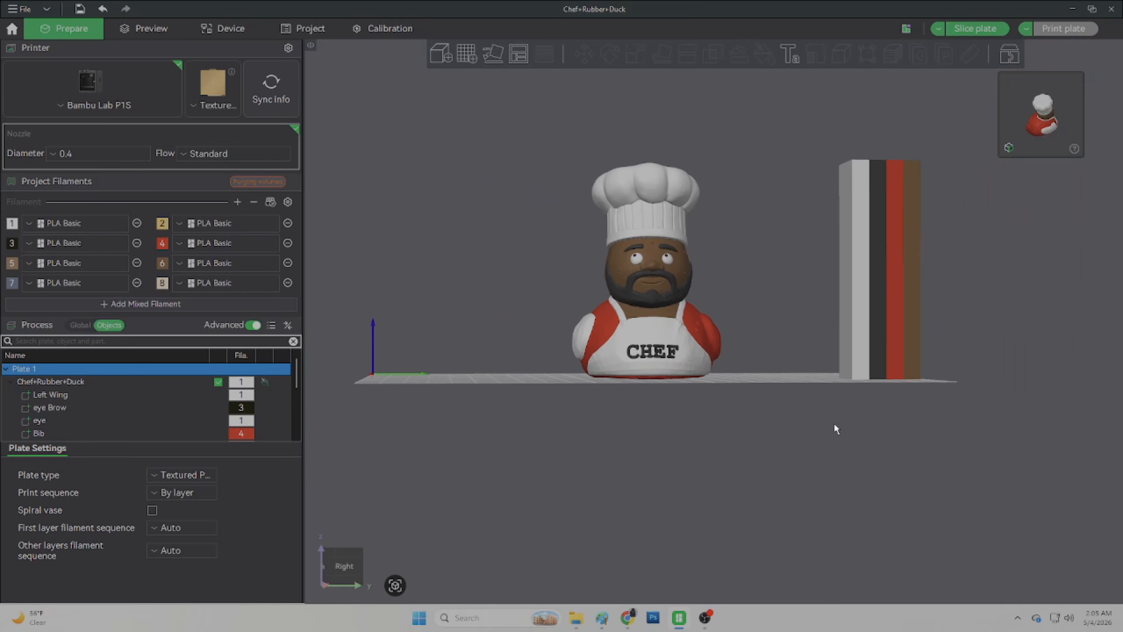
drag(825, 452, 293, 463)
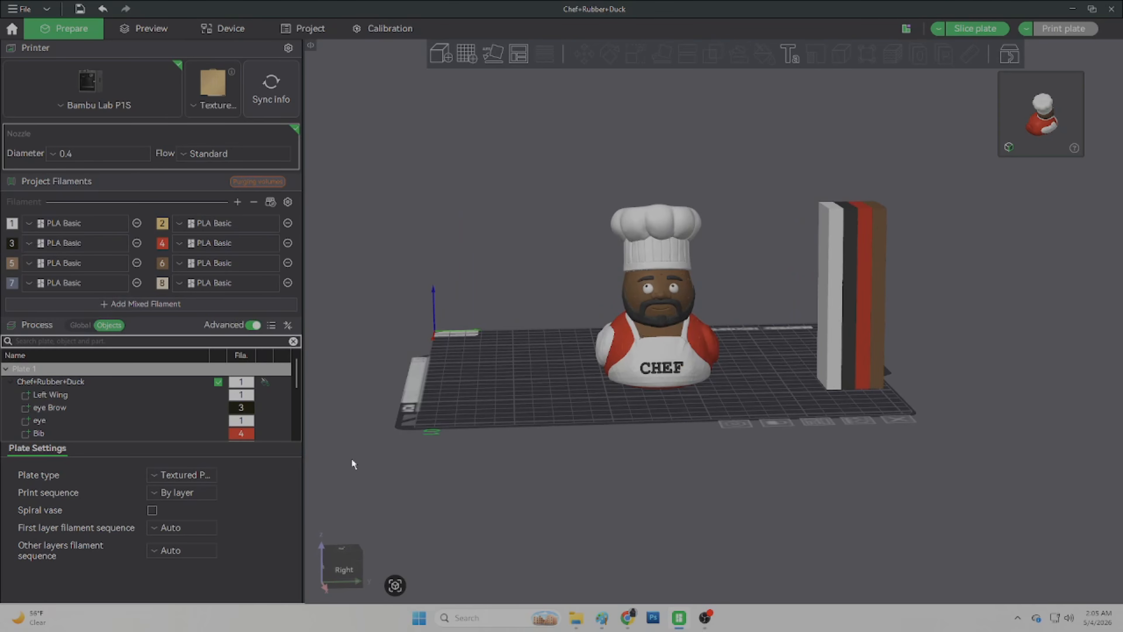
drag(659, 466, 307, 460)
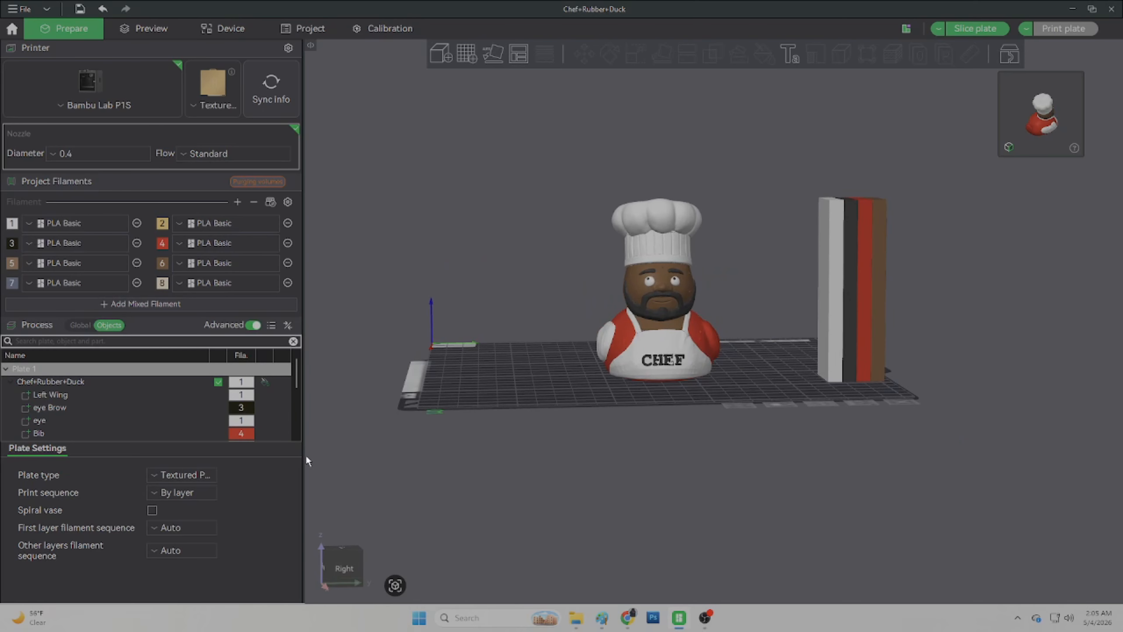
drag(506, 459, 498, 460)
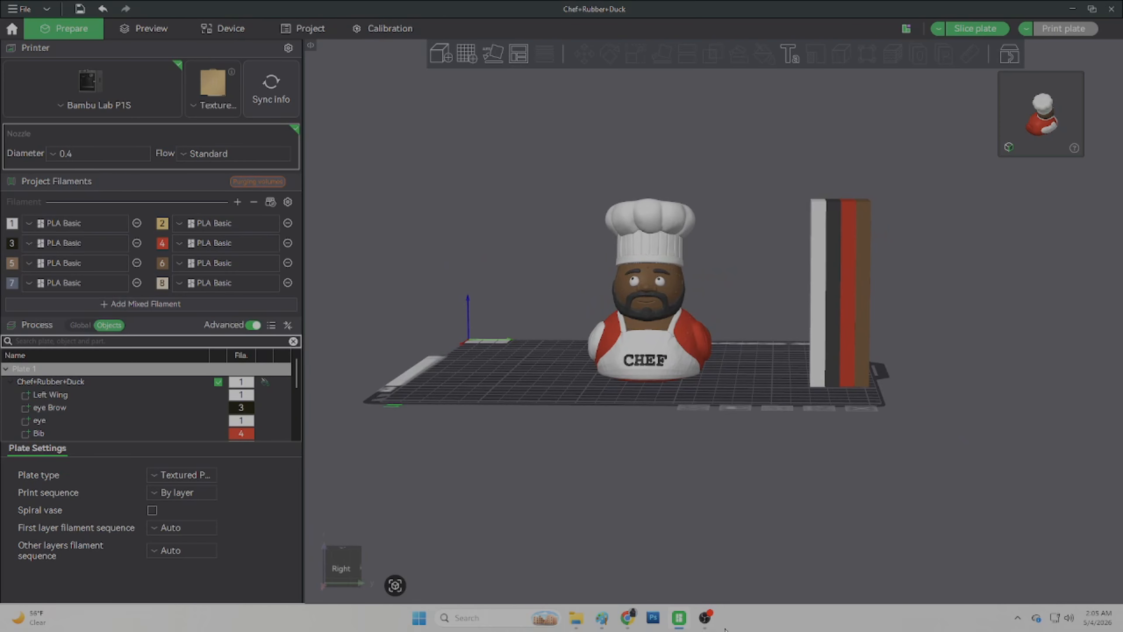
click(705, 617)
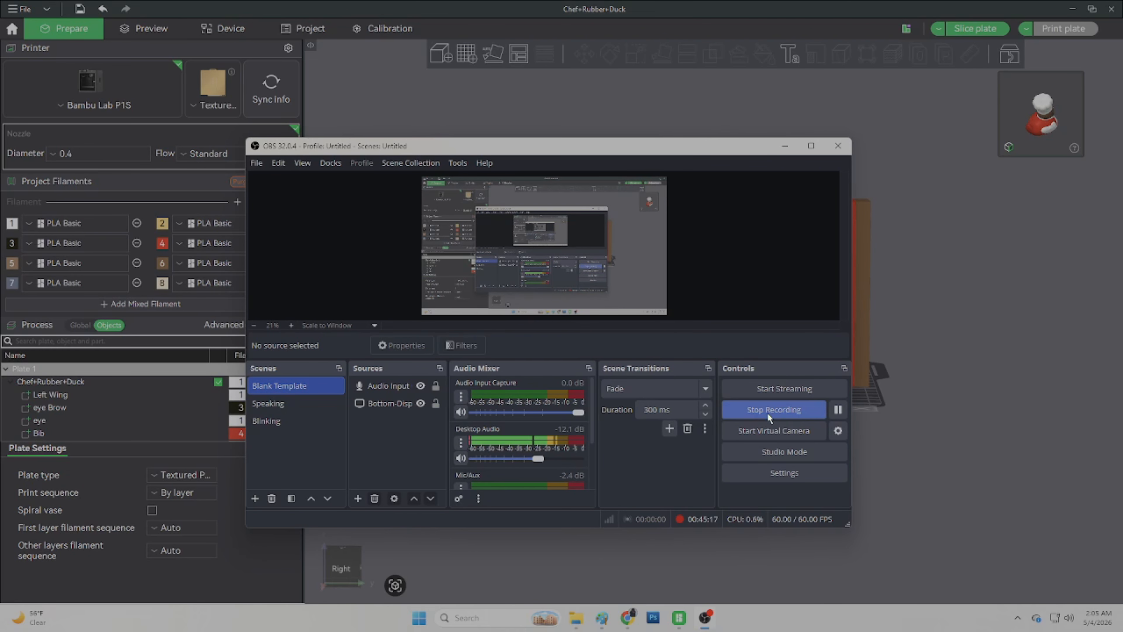